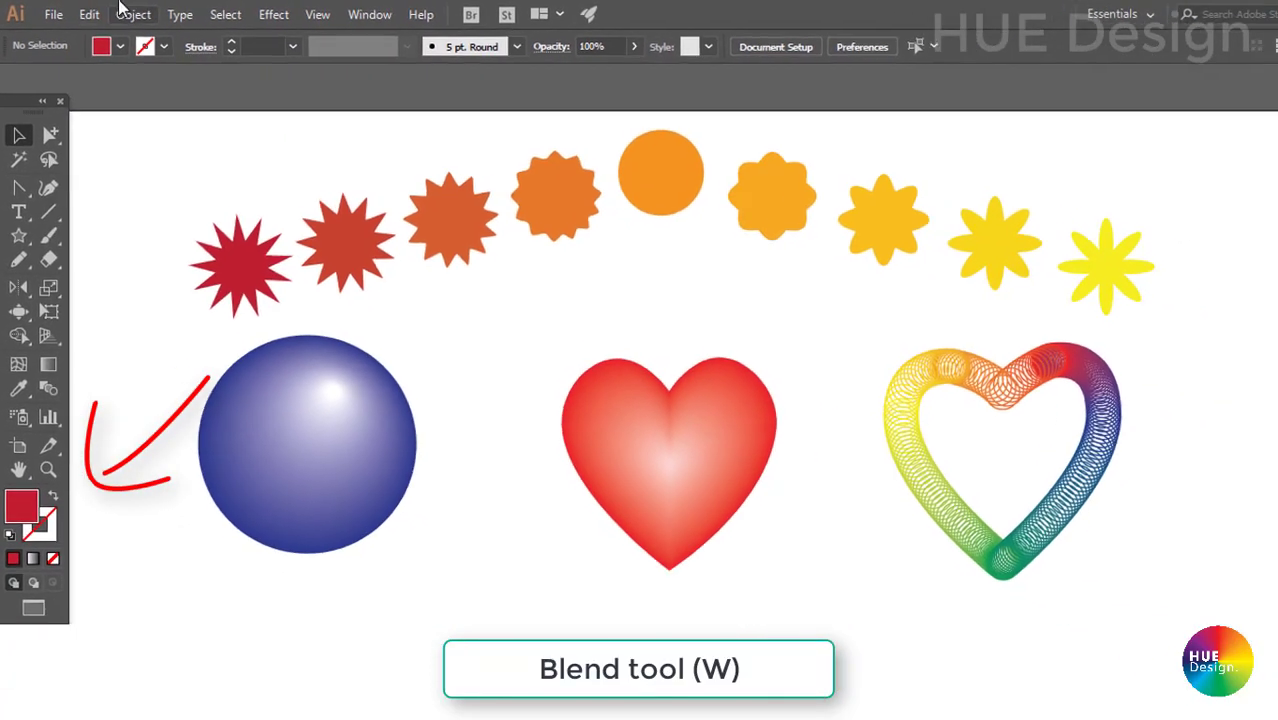
- Look over the Object > Blend commands, then dismiss the menu without choosing one
click(127, 14)
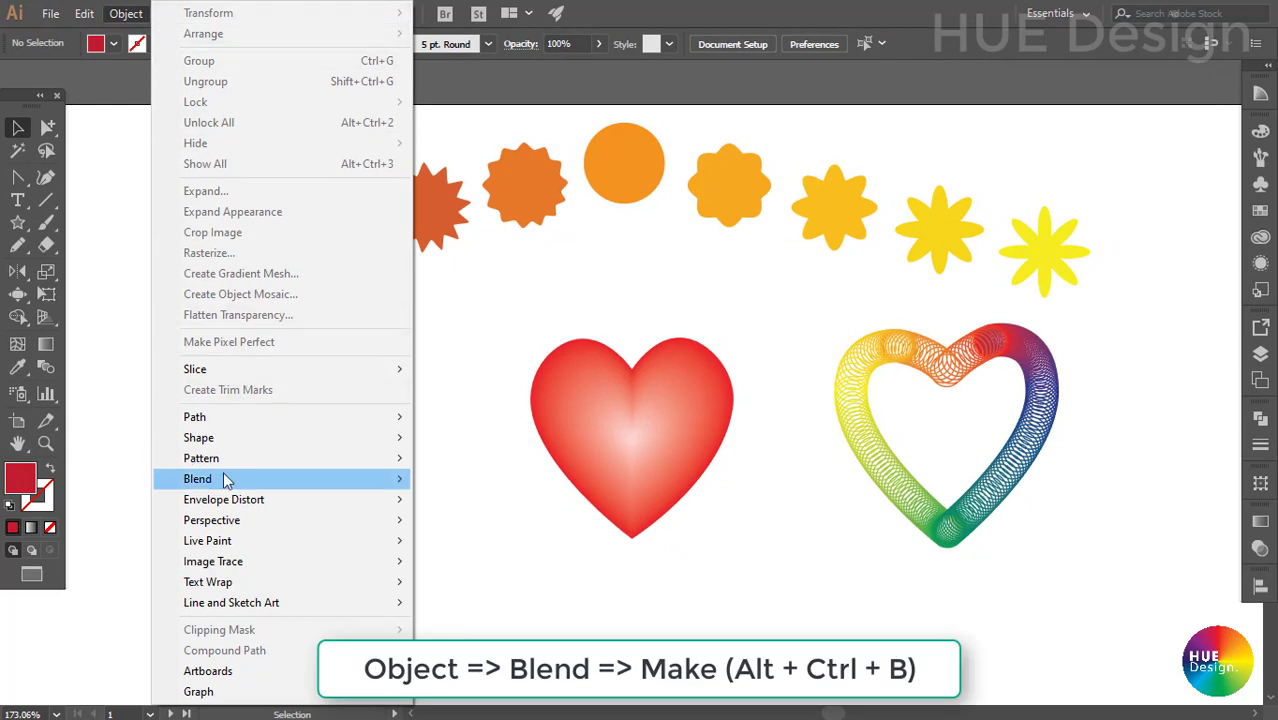
mouse_move(197, 479)
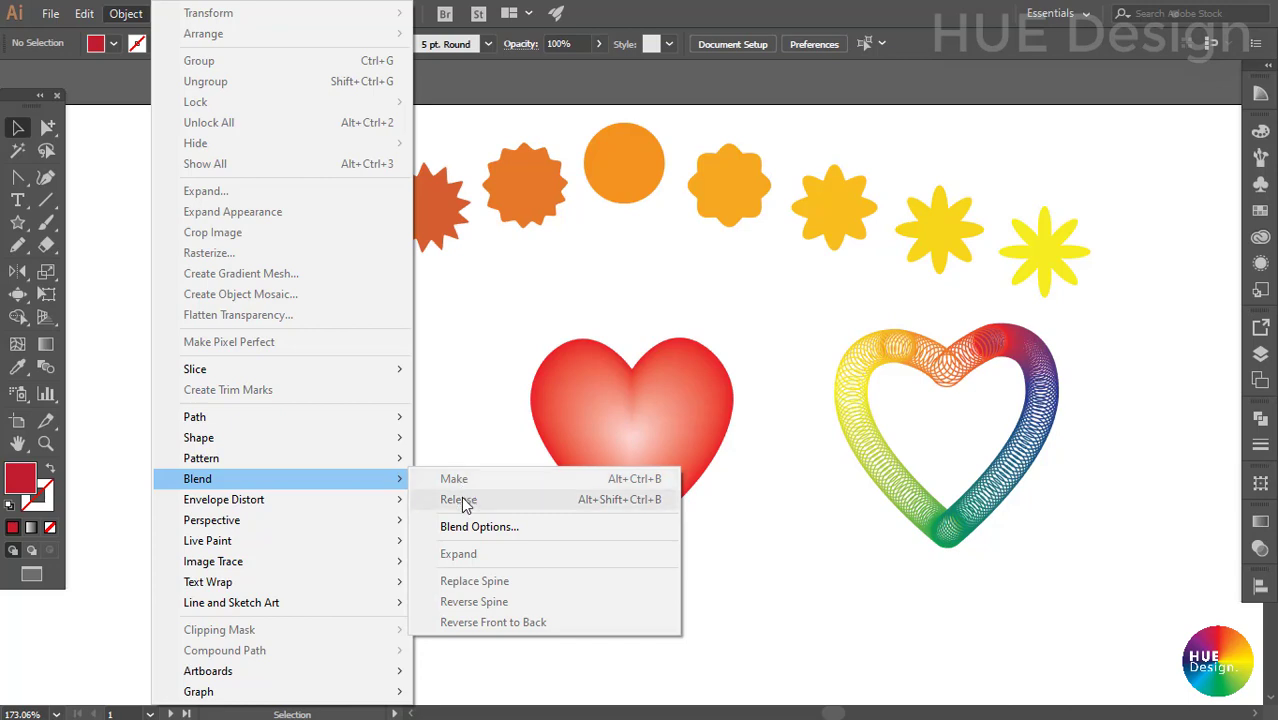
click(792, 567)
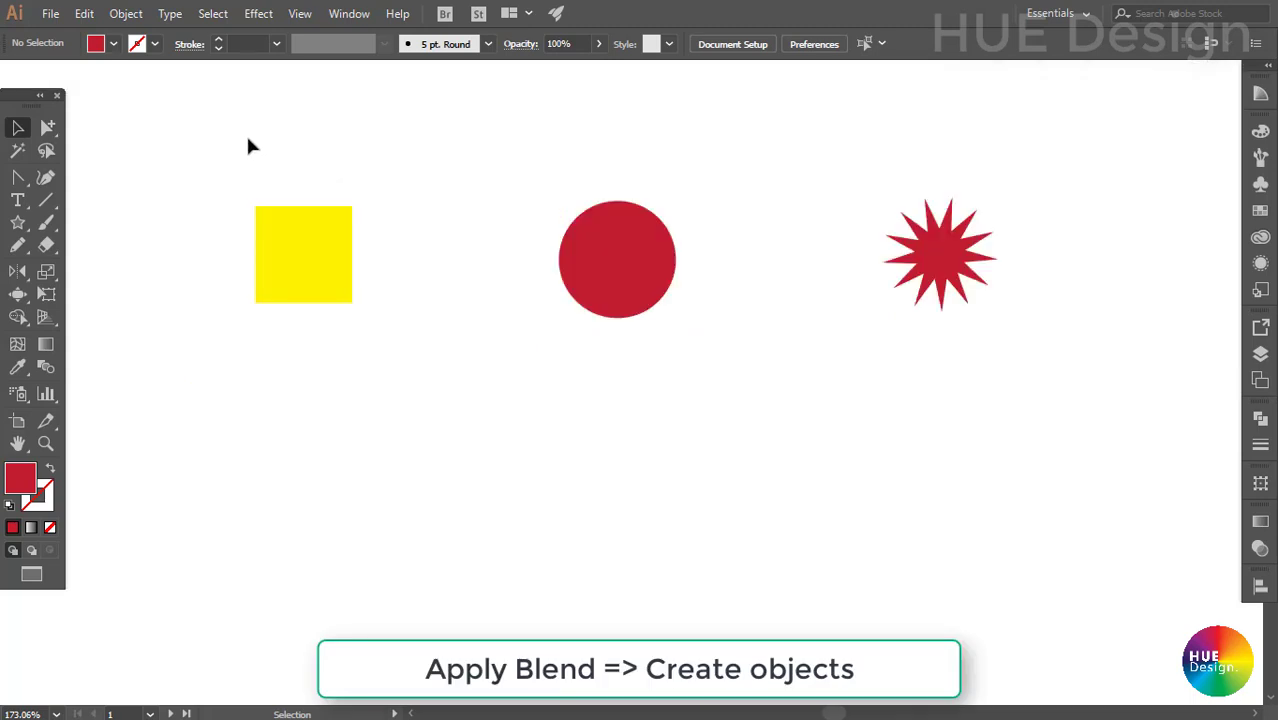
- Marquee-select the yellow square and red circle and apply Object > Blend > Make
drag(248, 140, 665, 335)
click(737, 349)
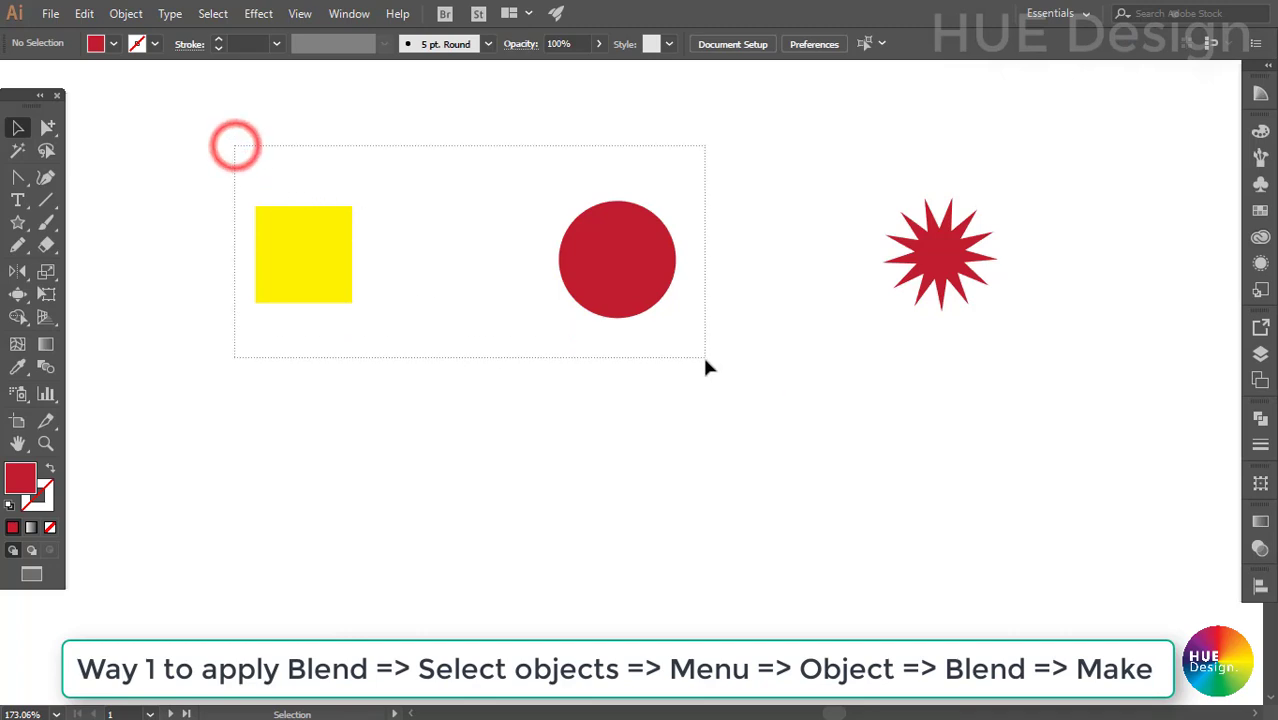
drag(258, 166, 704, 365)
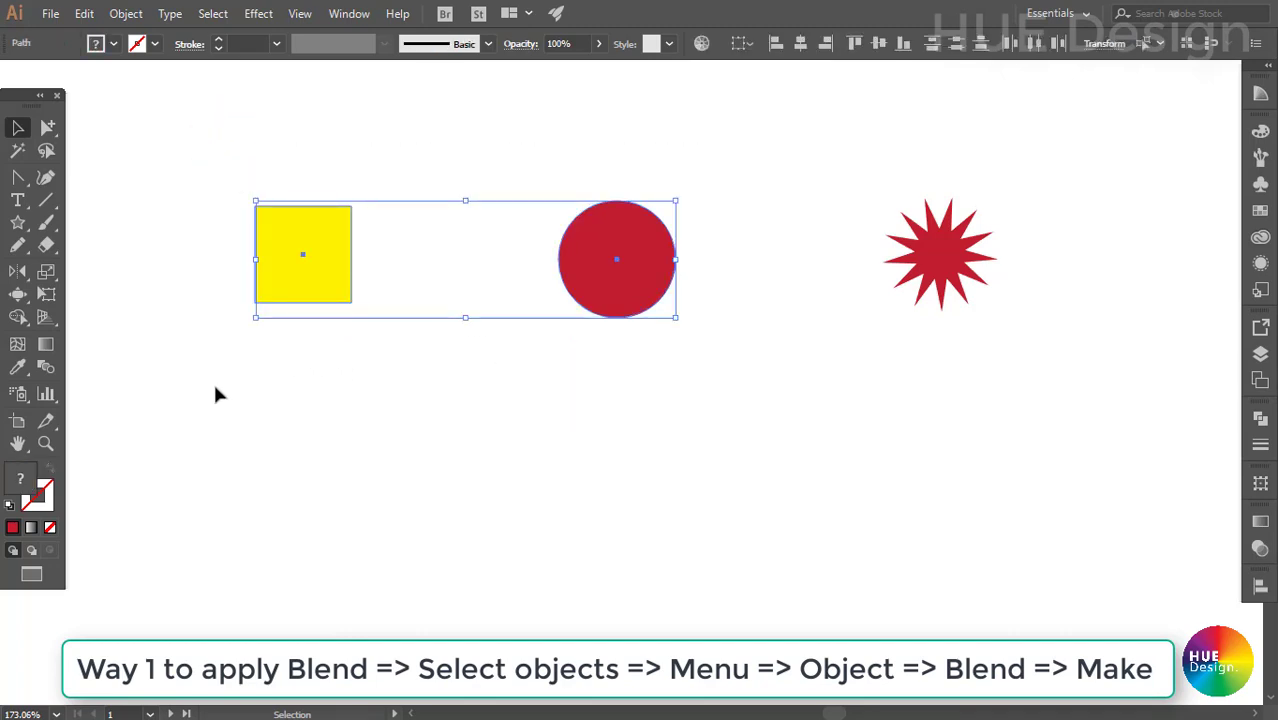
click(126, 13)
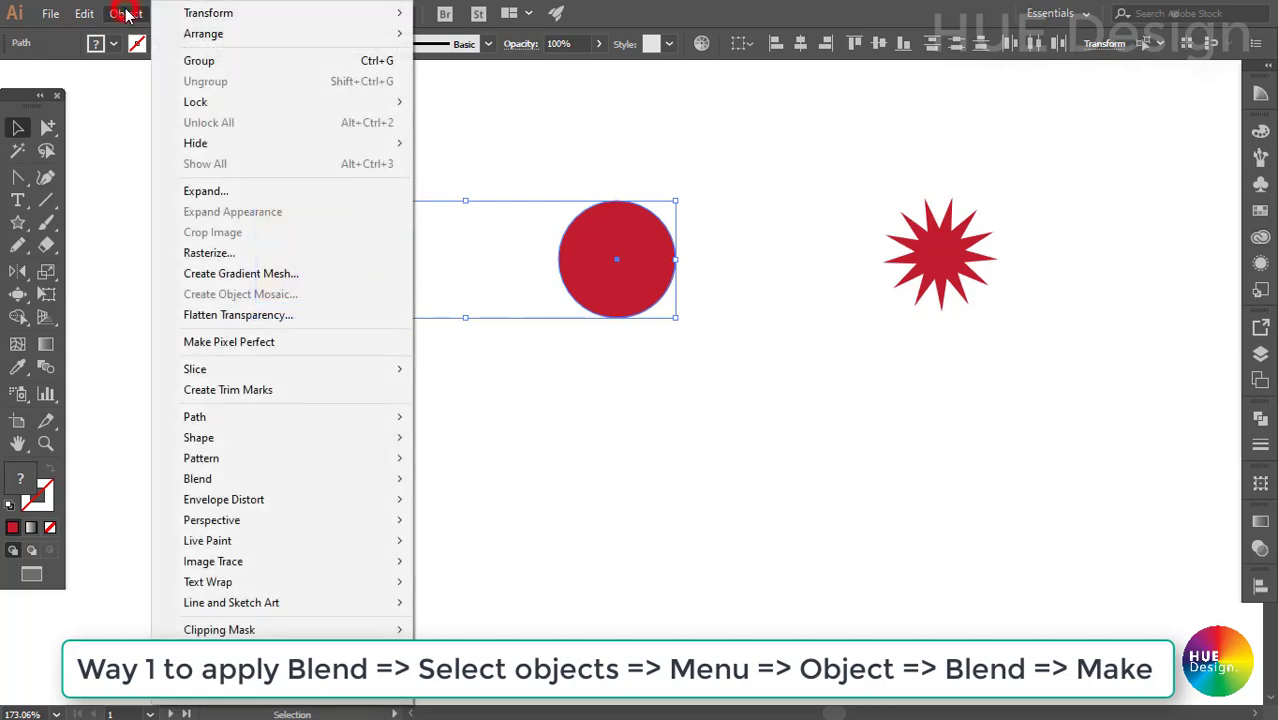
mouse_move(197, 479)
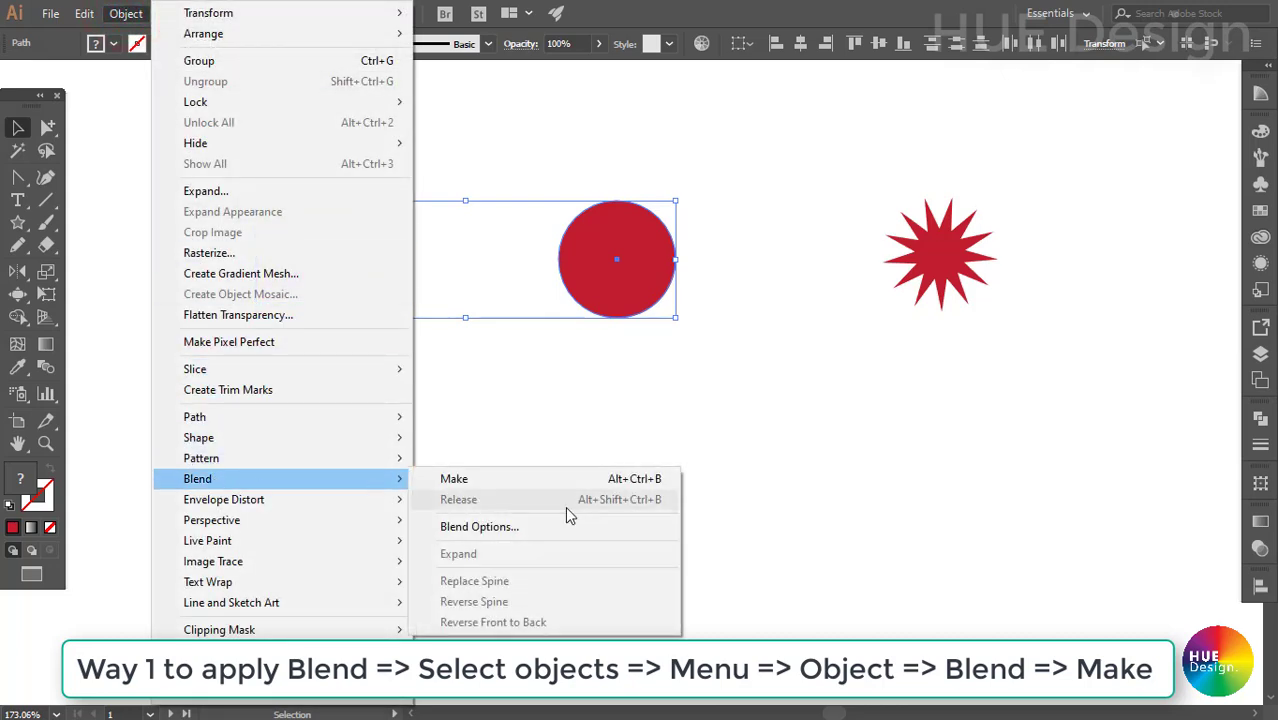
click(500, 482)
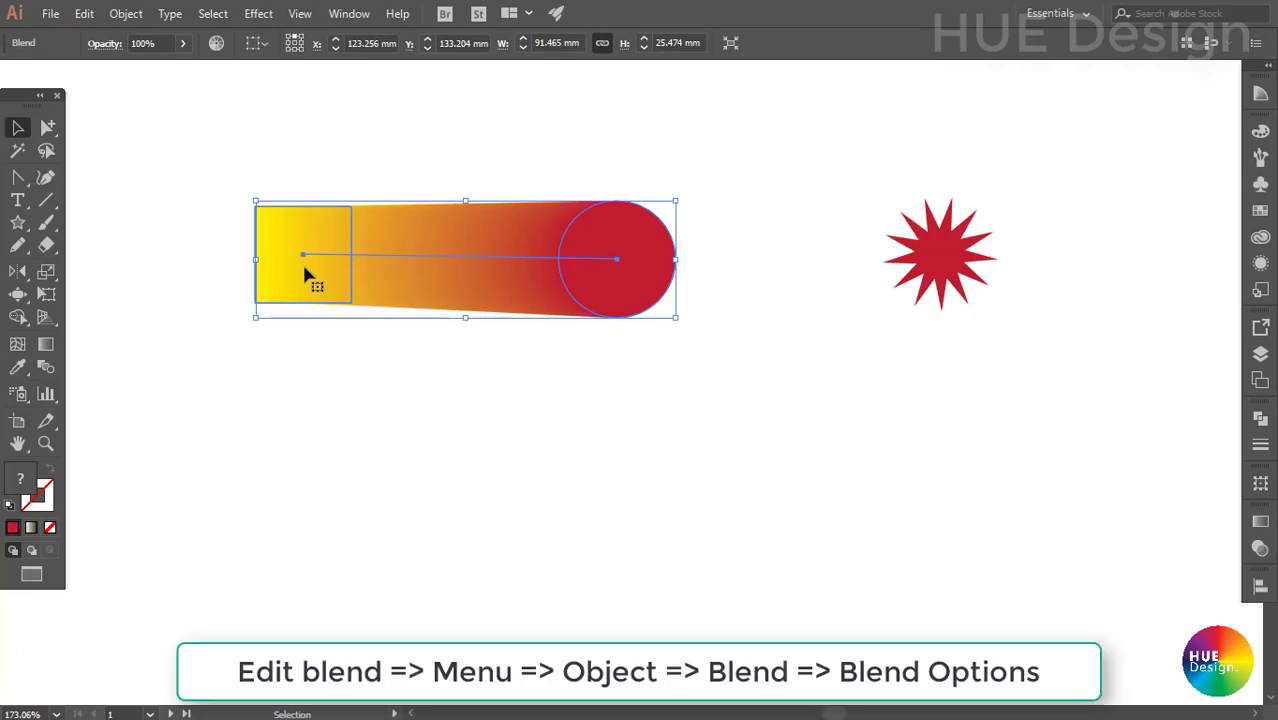
- Open Blend Options for the square-to-circle blend, leaving Spacing at Smooth Color
click(125, 14)
click(242, 479)
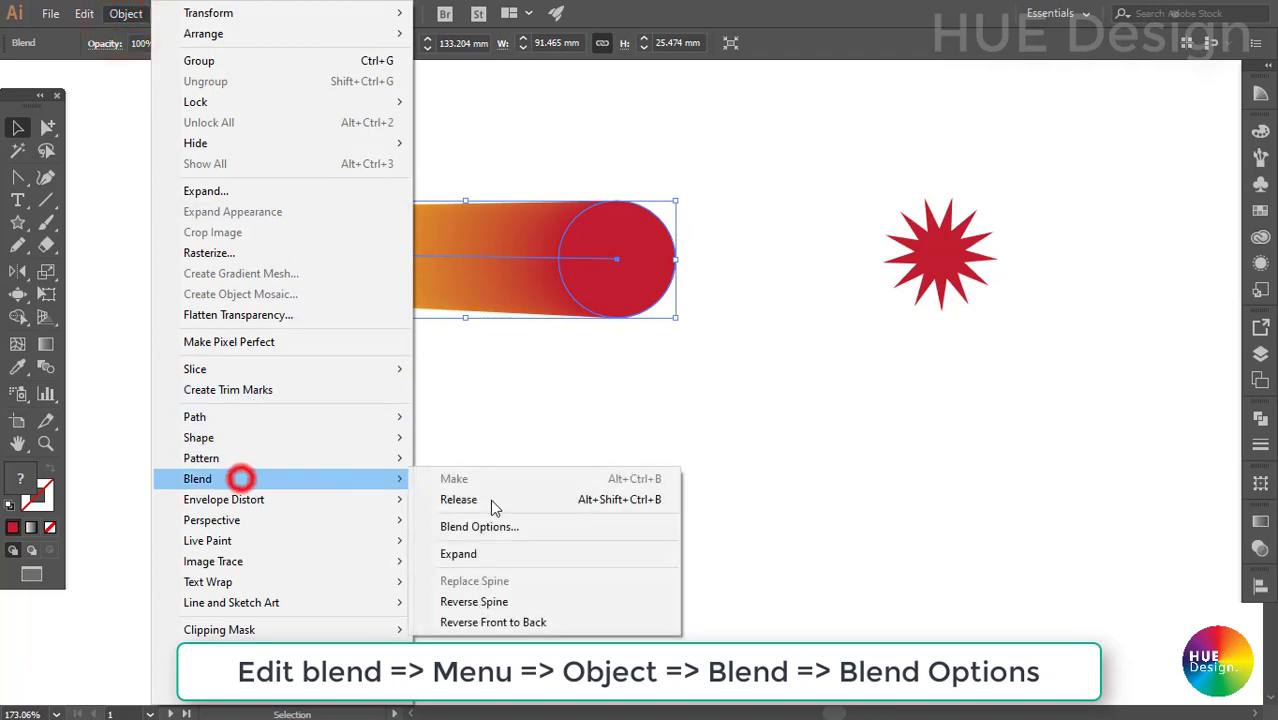
click(490, 527)
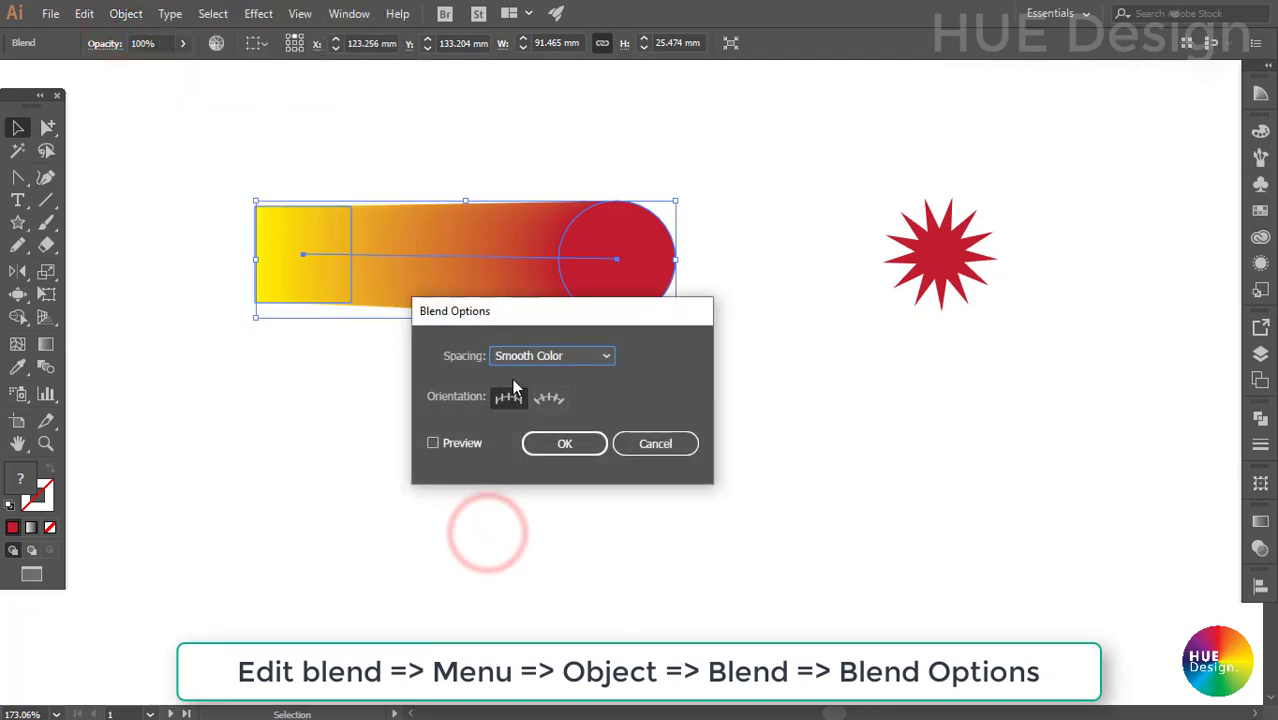
drag(572, 319, 605, 376)
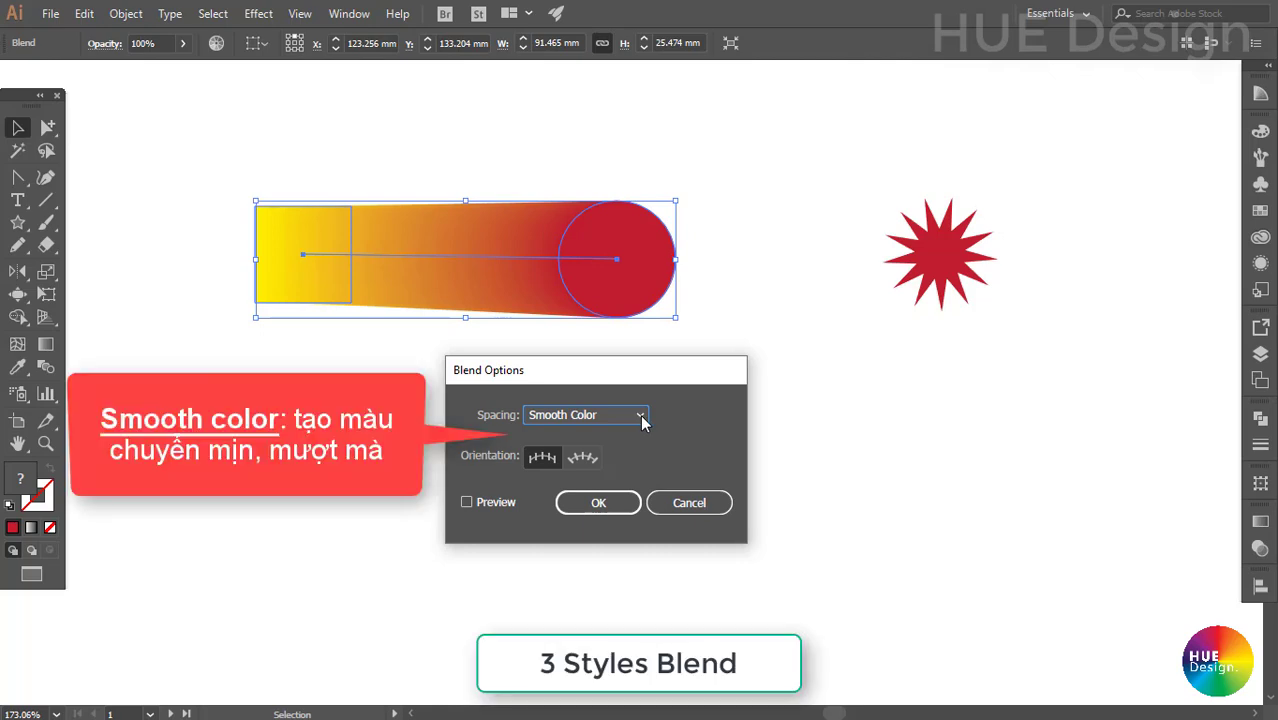
click(640, 415)
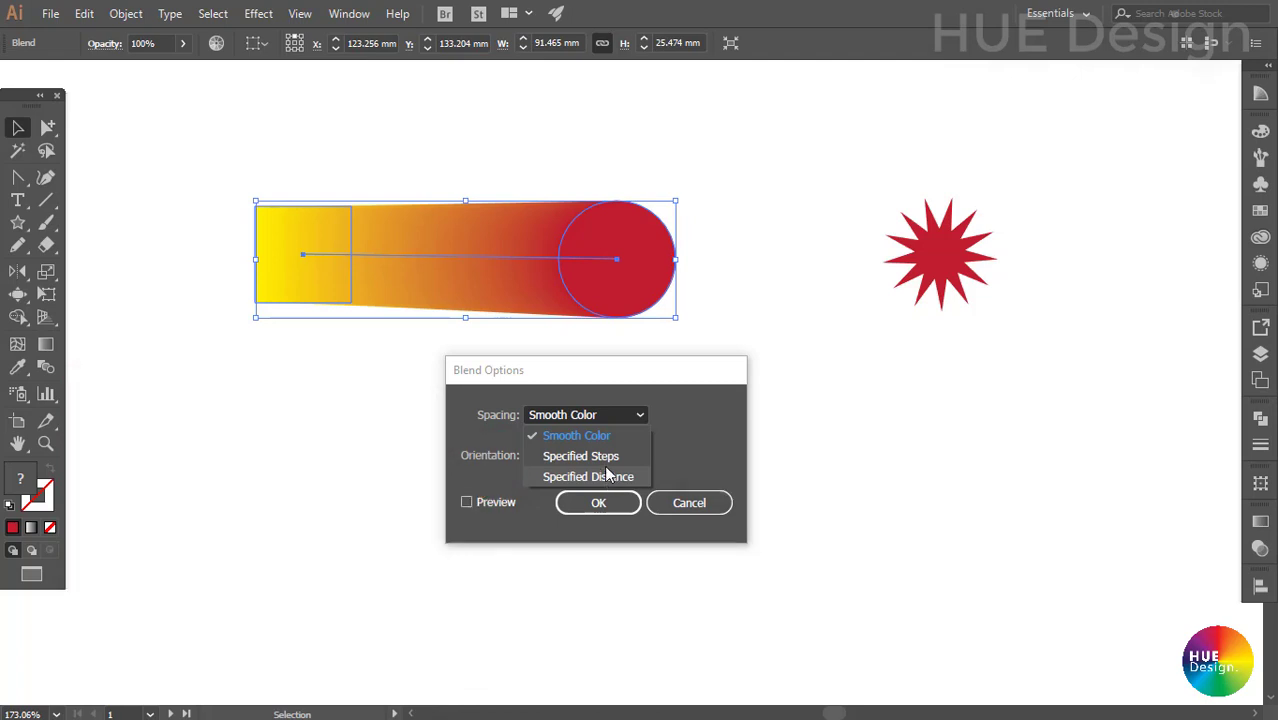
click(655, 430)
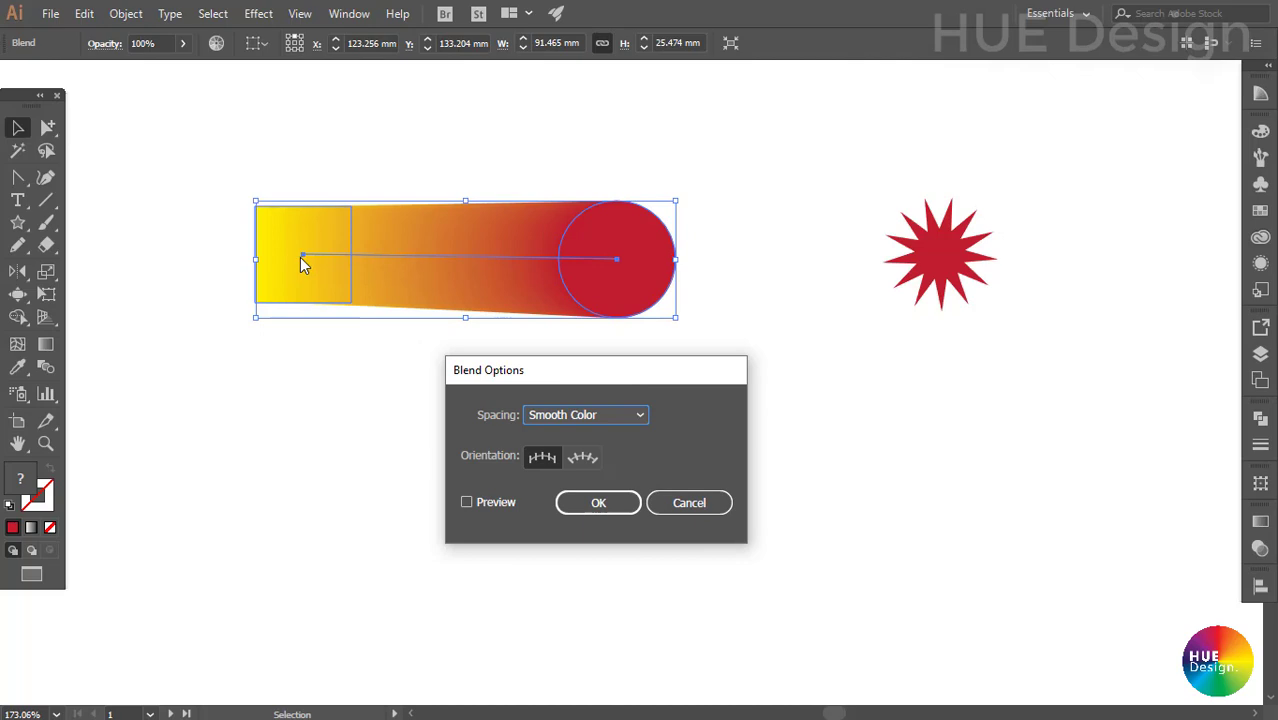
- Switch blend spacing to Specified Steps with 5 steps and turn on Preview
click(640, 415)
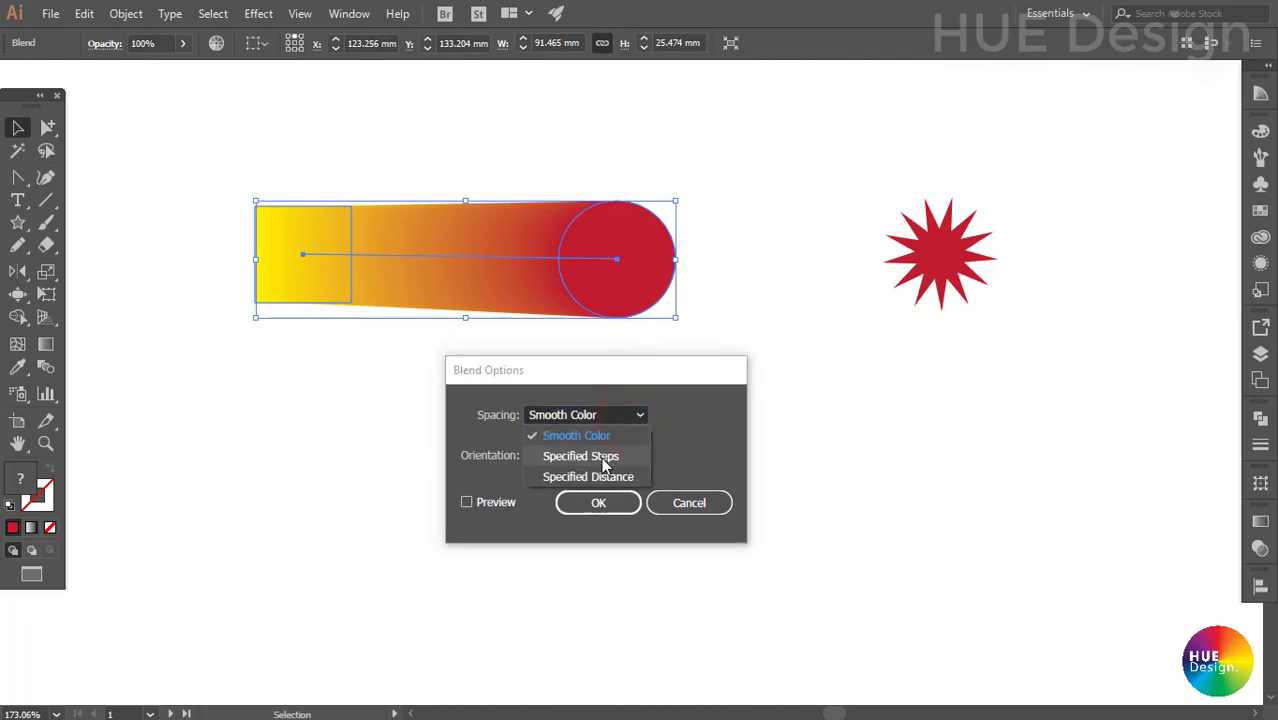
click(601, 457)
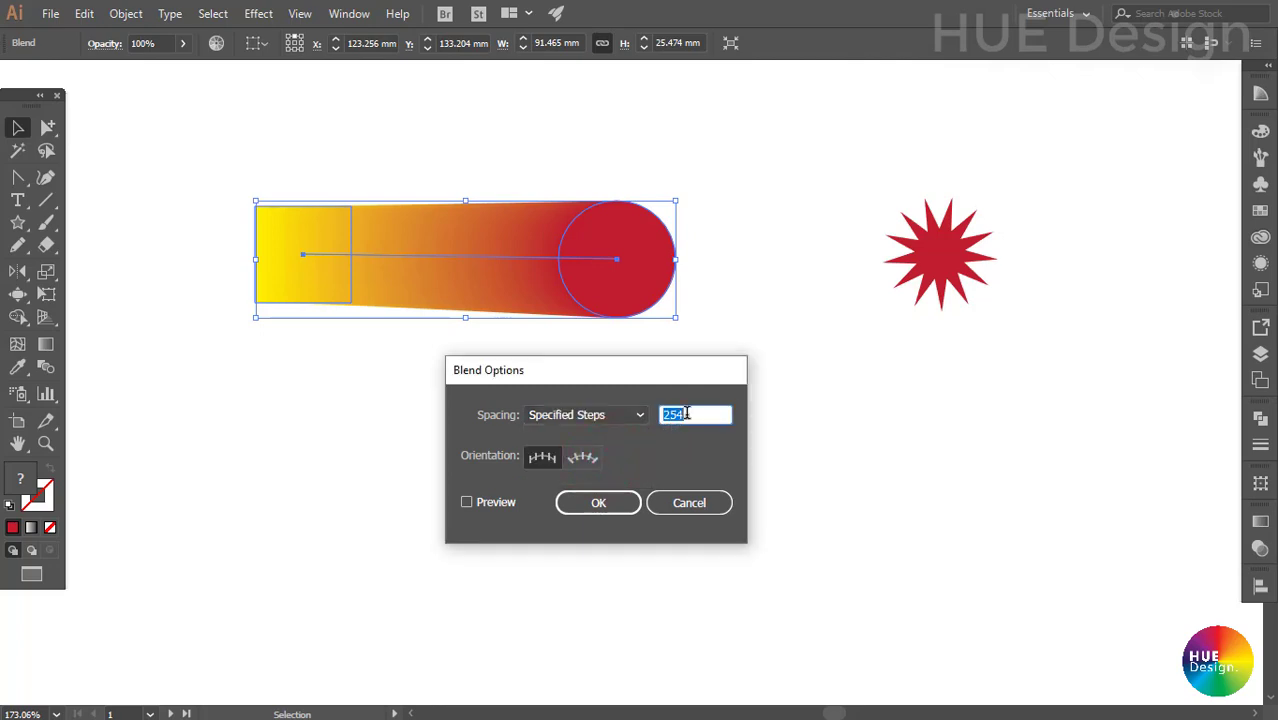
double_click(686, 414)
double_click(693, 413)
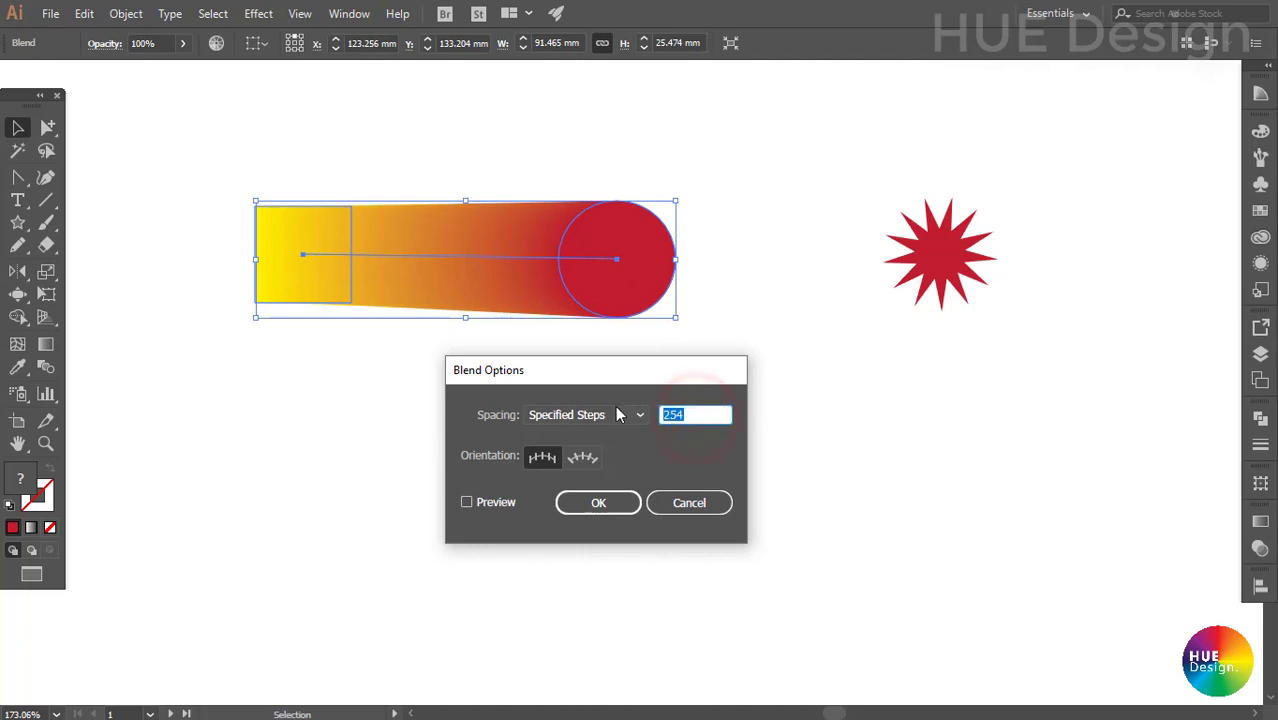
text(5)
click(480, 502)
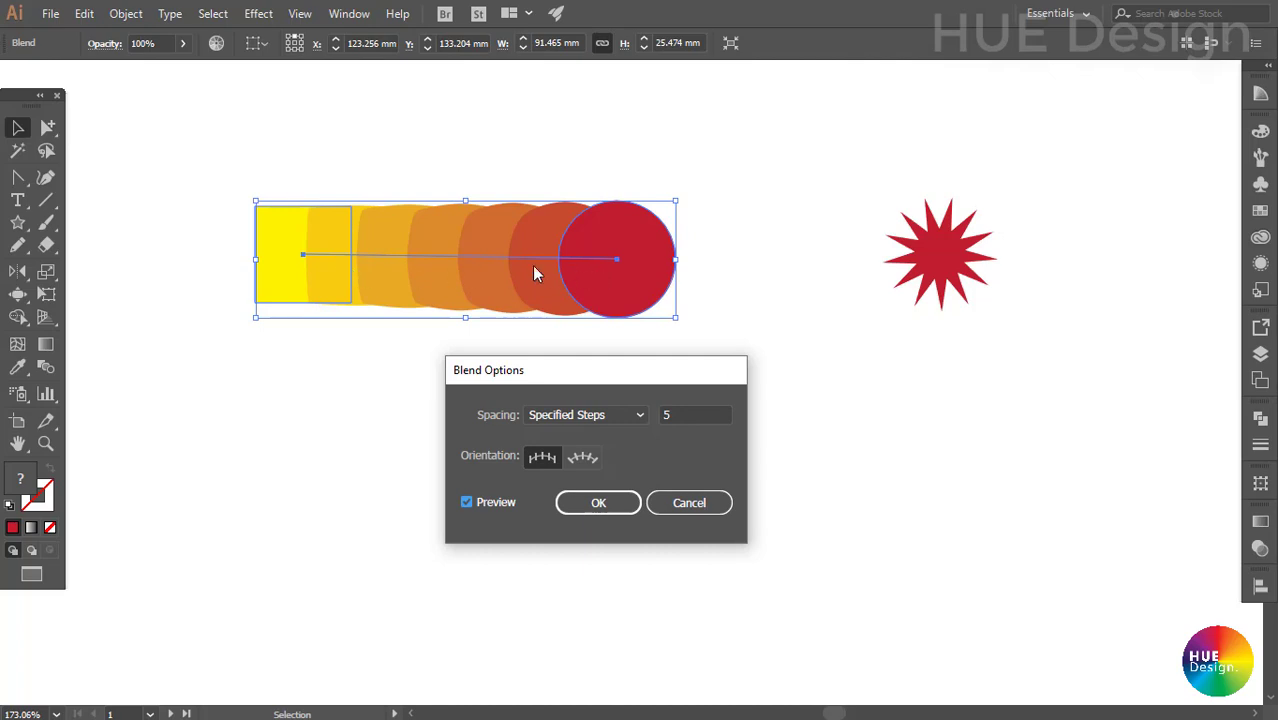
- Reduce the specified step count to 2
double_click(672, 414)
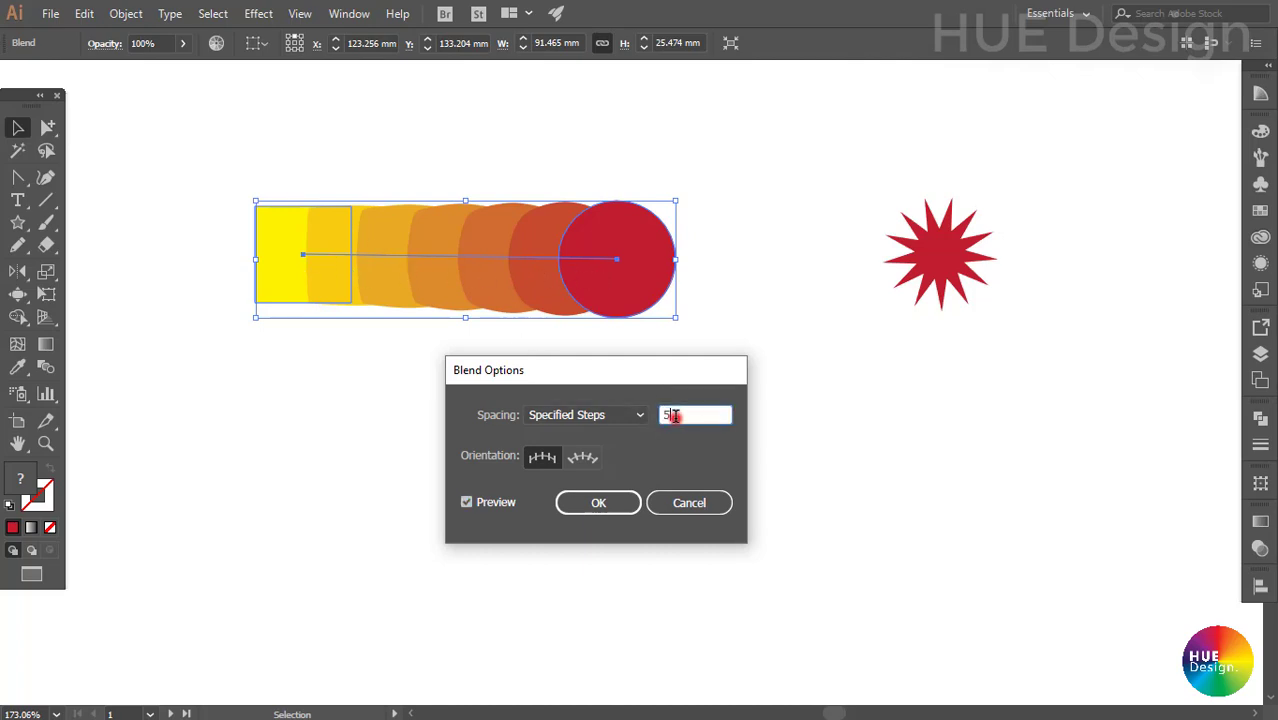
text(2)
click(478, 502)
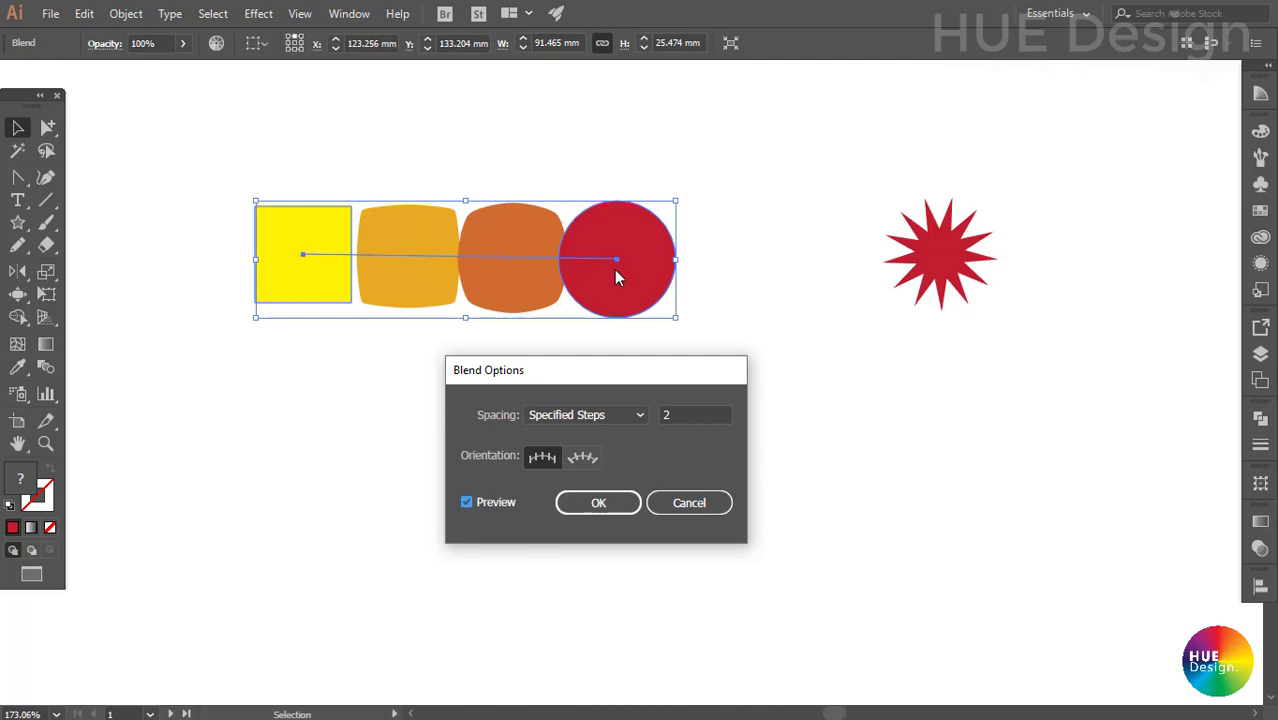
click(640, 414)
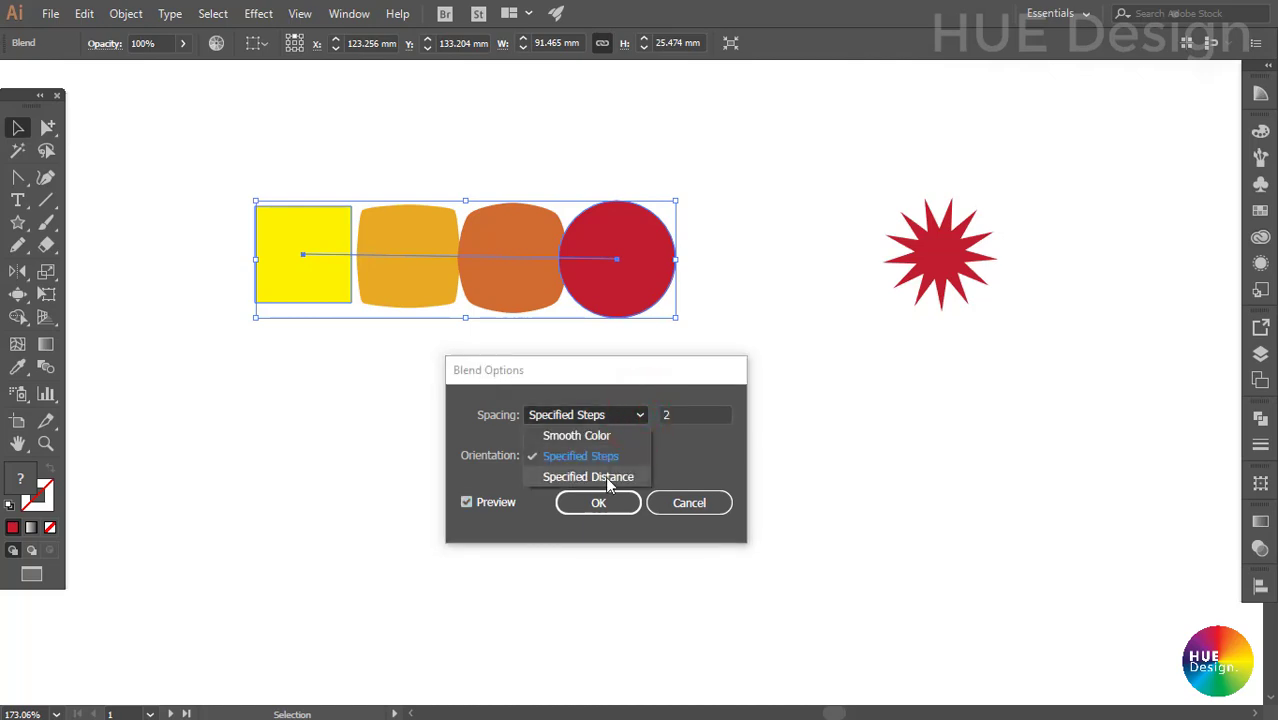
- Switch spacing to Specified Distance and preview it at 5 mm
click(605, 476)
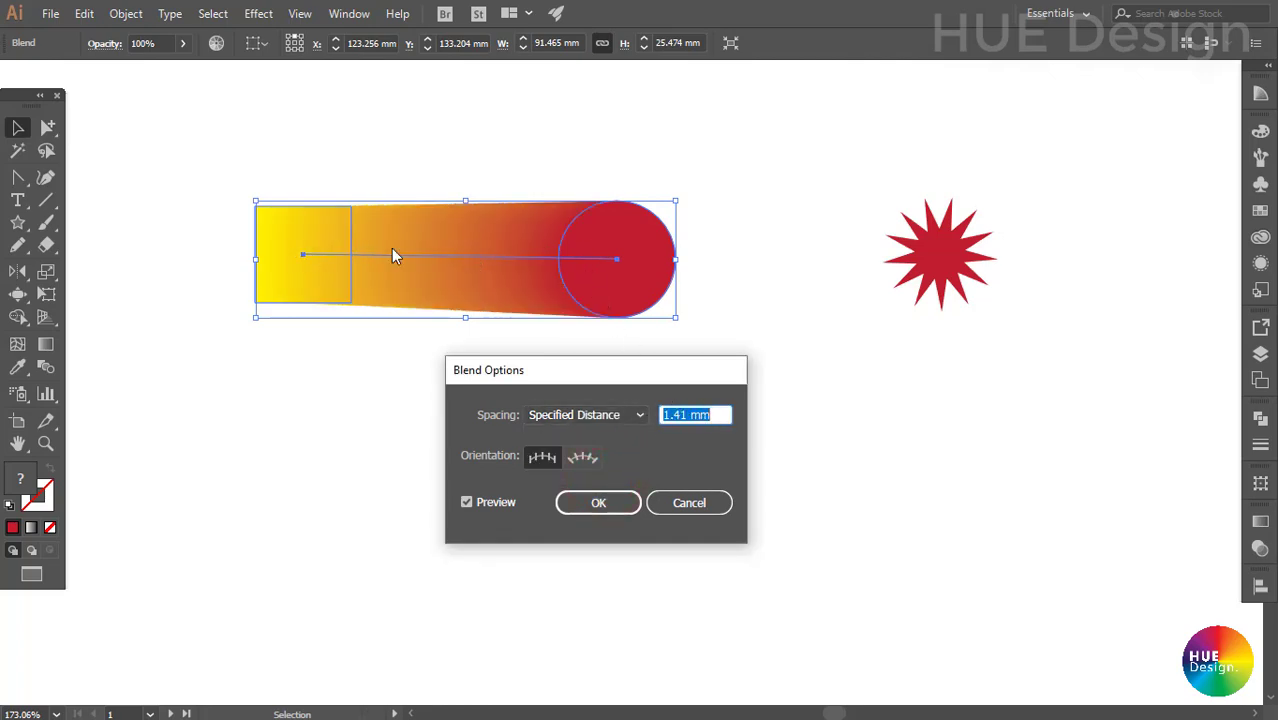
click(714, 415)
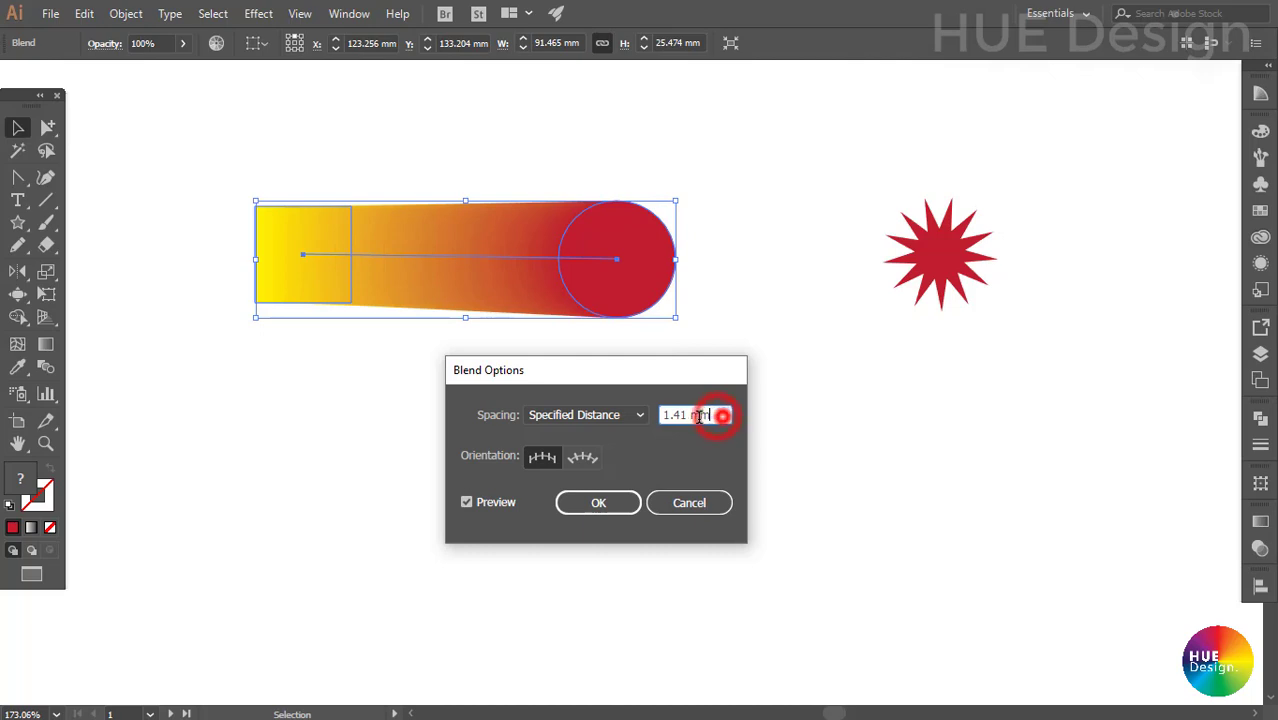
double_click(702, 415)
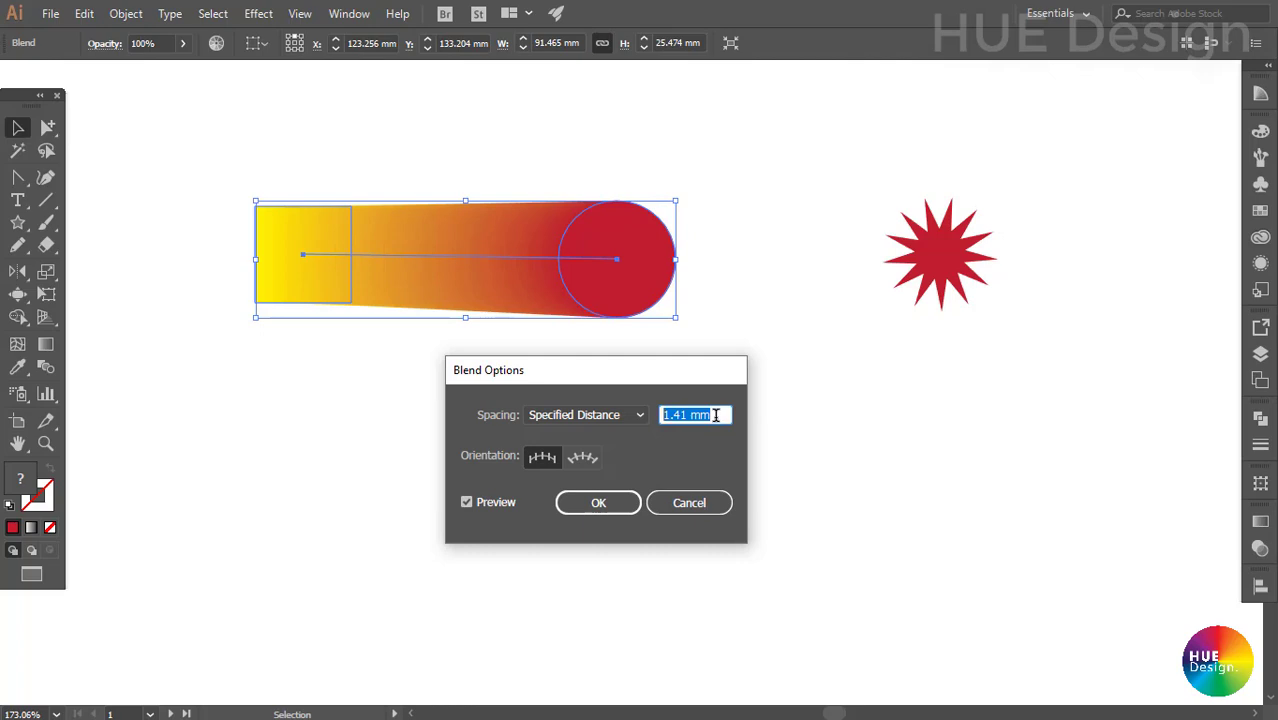
text(5)
click(496, 502)
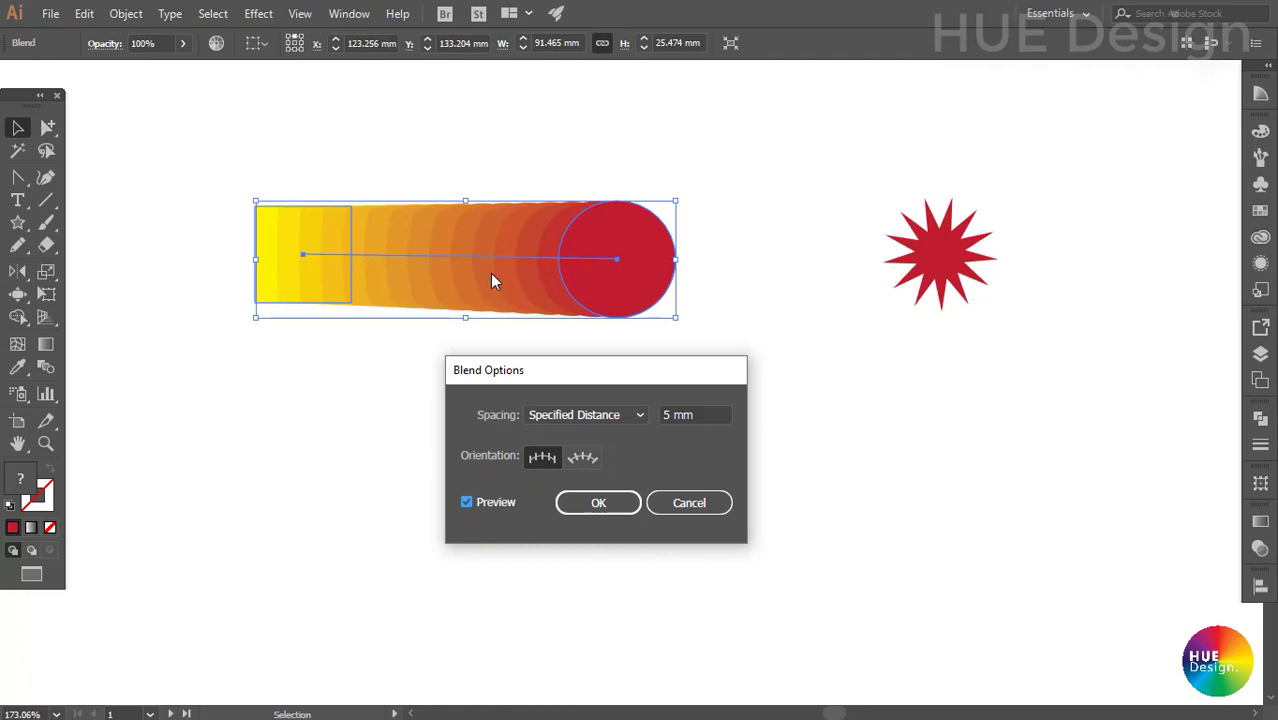
- Increase the distance to 10 mm, then 15 mm, and turn Preview off
double_click(706, 414)
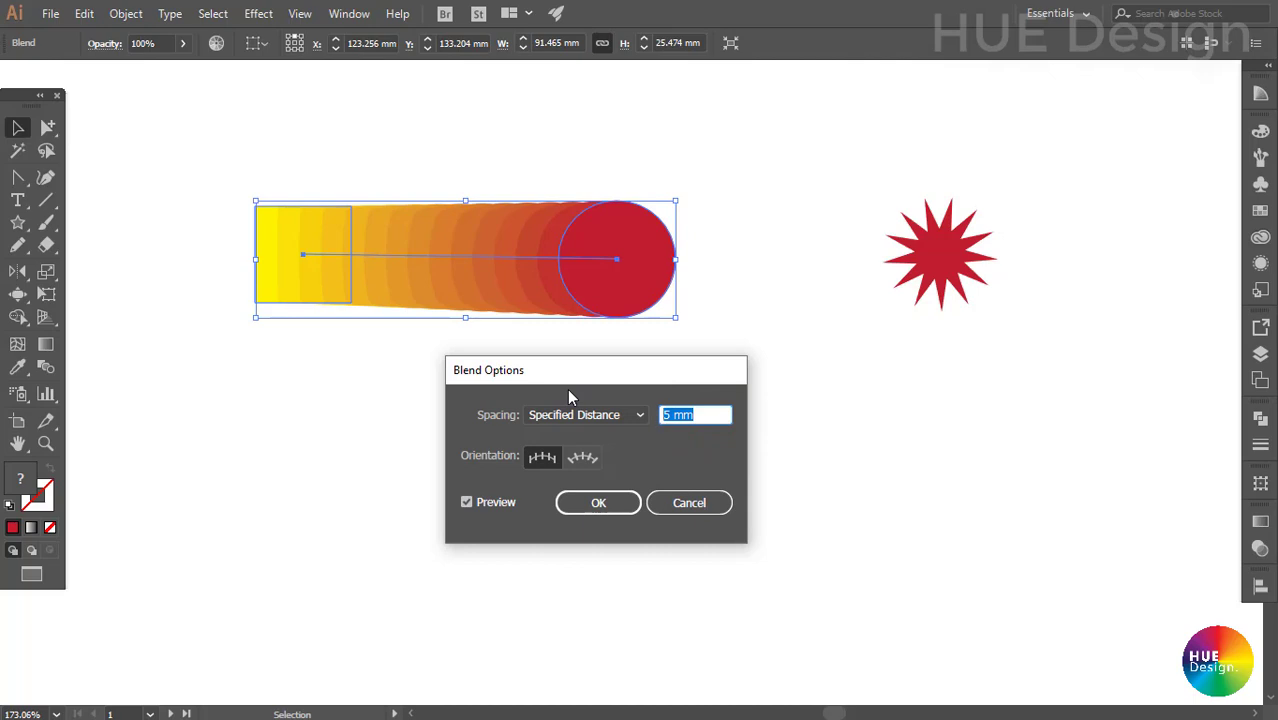
text(10)
click(488, 501)
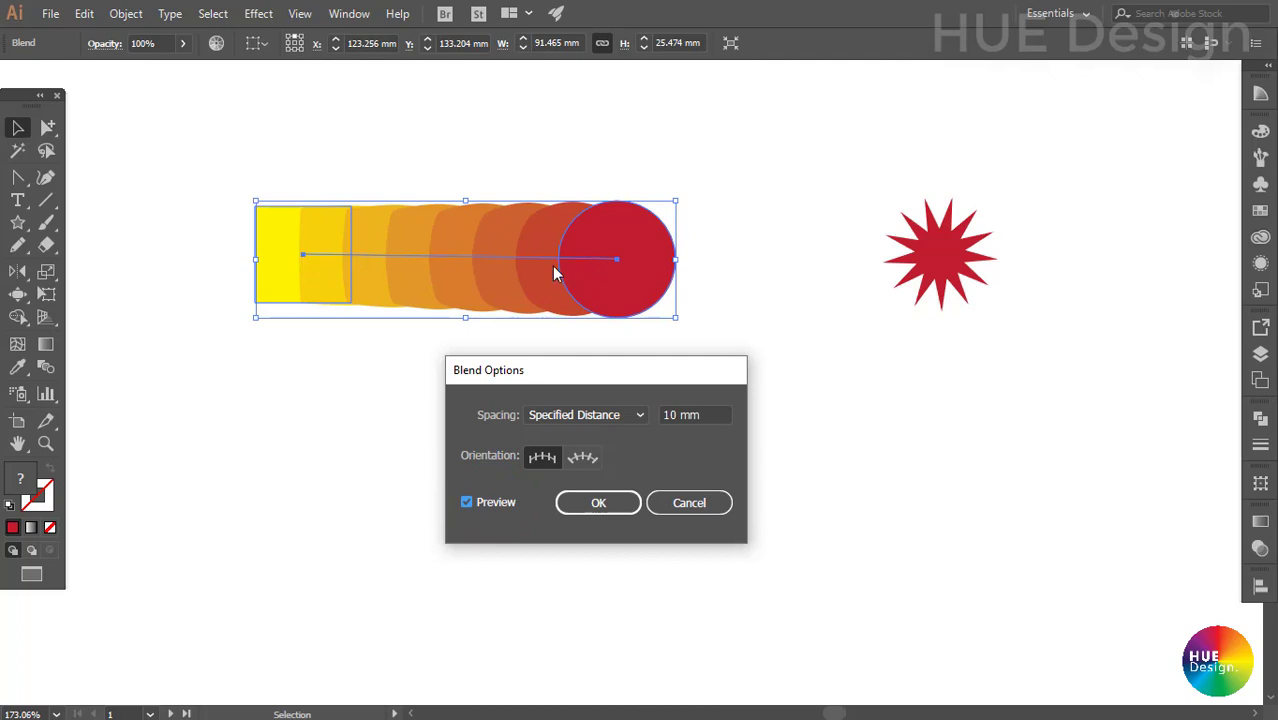
double_click(700, 415)
text(15)
click(496, 505)
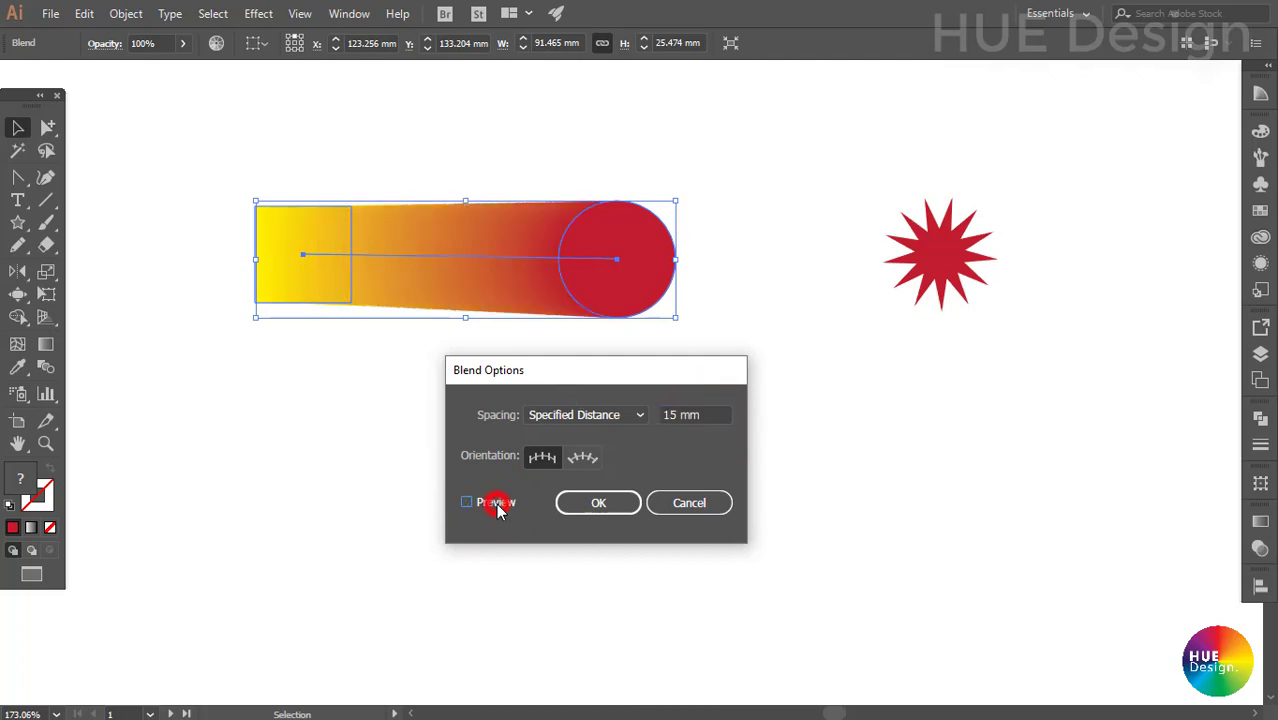
- Keep Specified Distance spacing and set the orientation to Align to Page
click(634, 414)
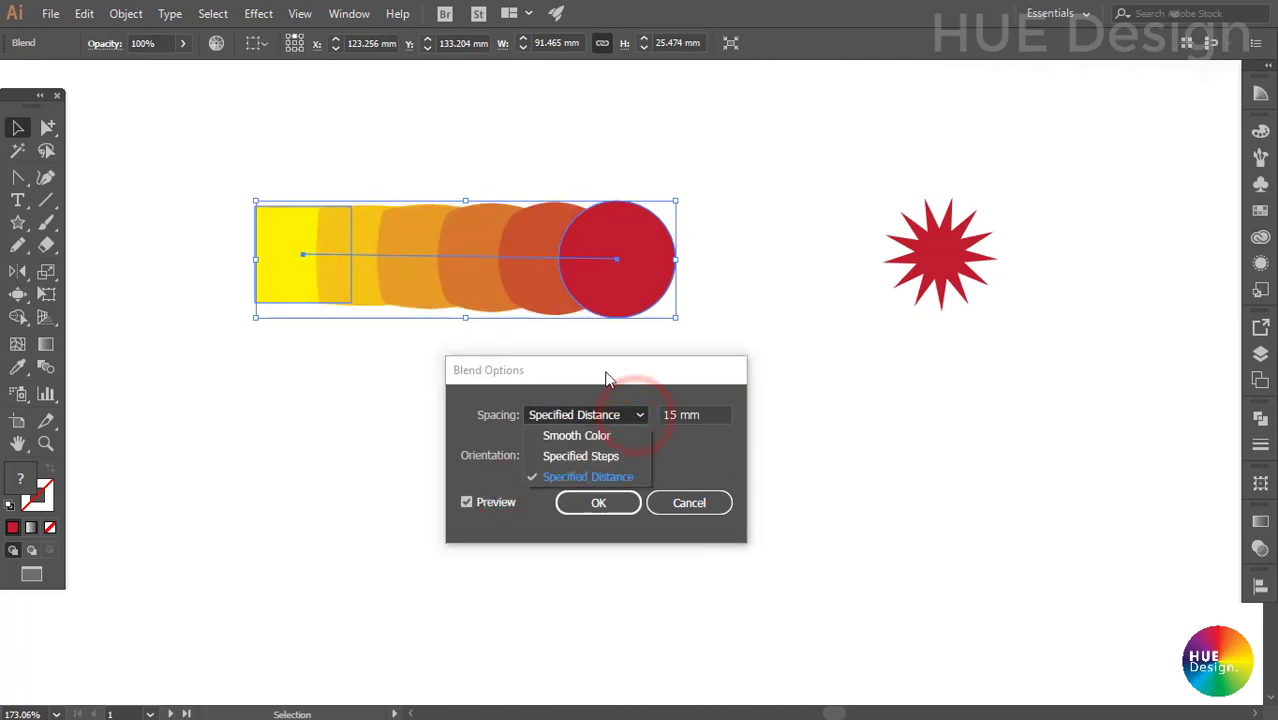
click(677, 454)
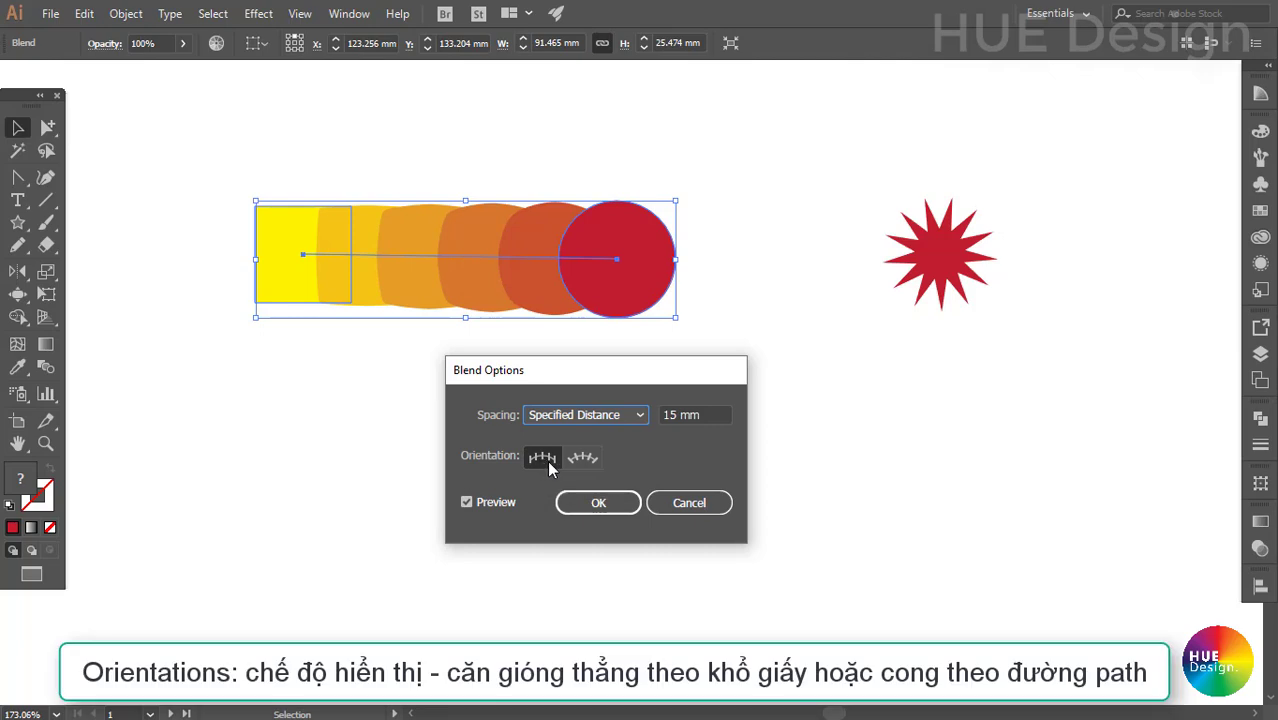
click(582, 460)
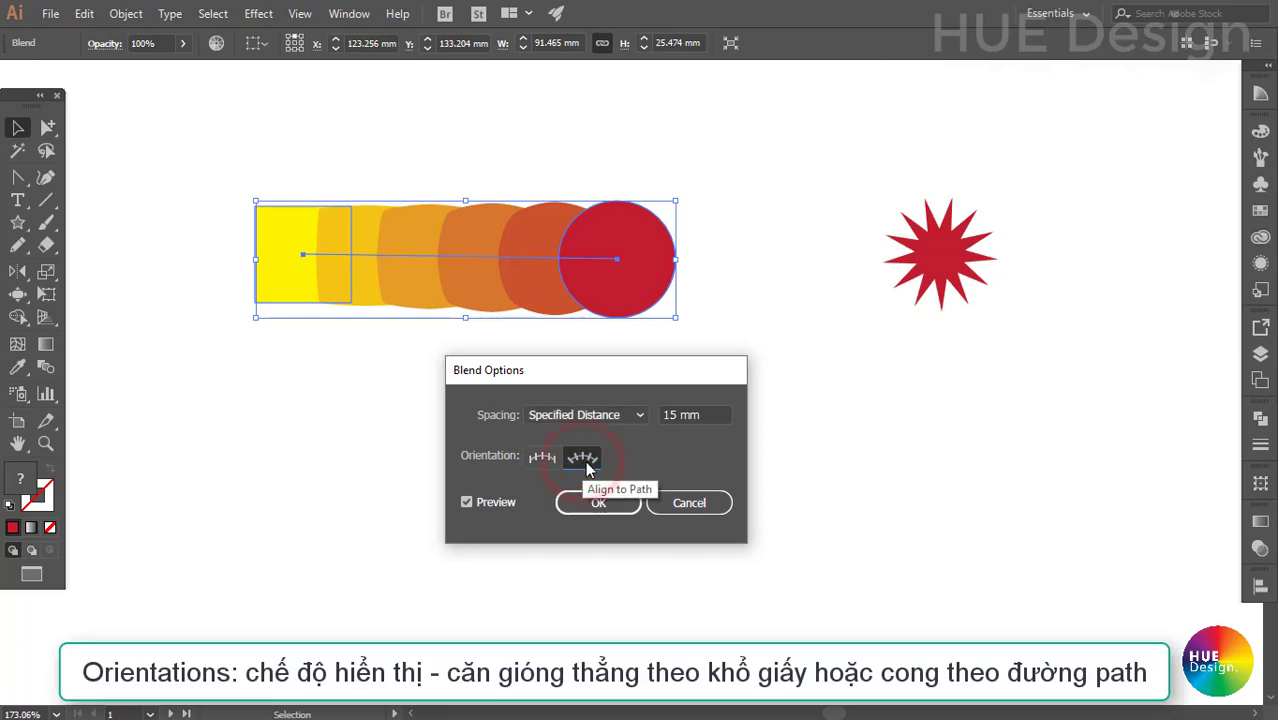
click(530, 457)
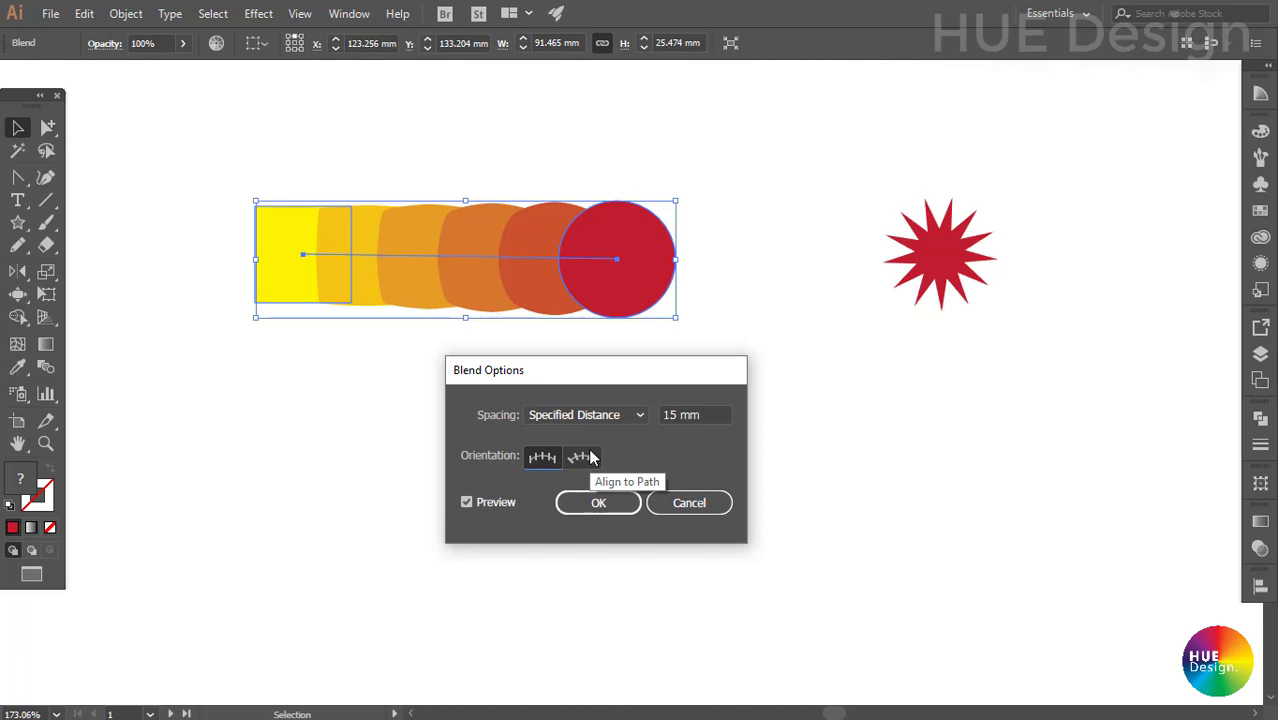
- Confirm the Blend Options with OK and deselect the artwork
click(638, 415)
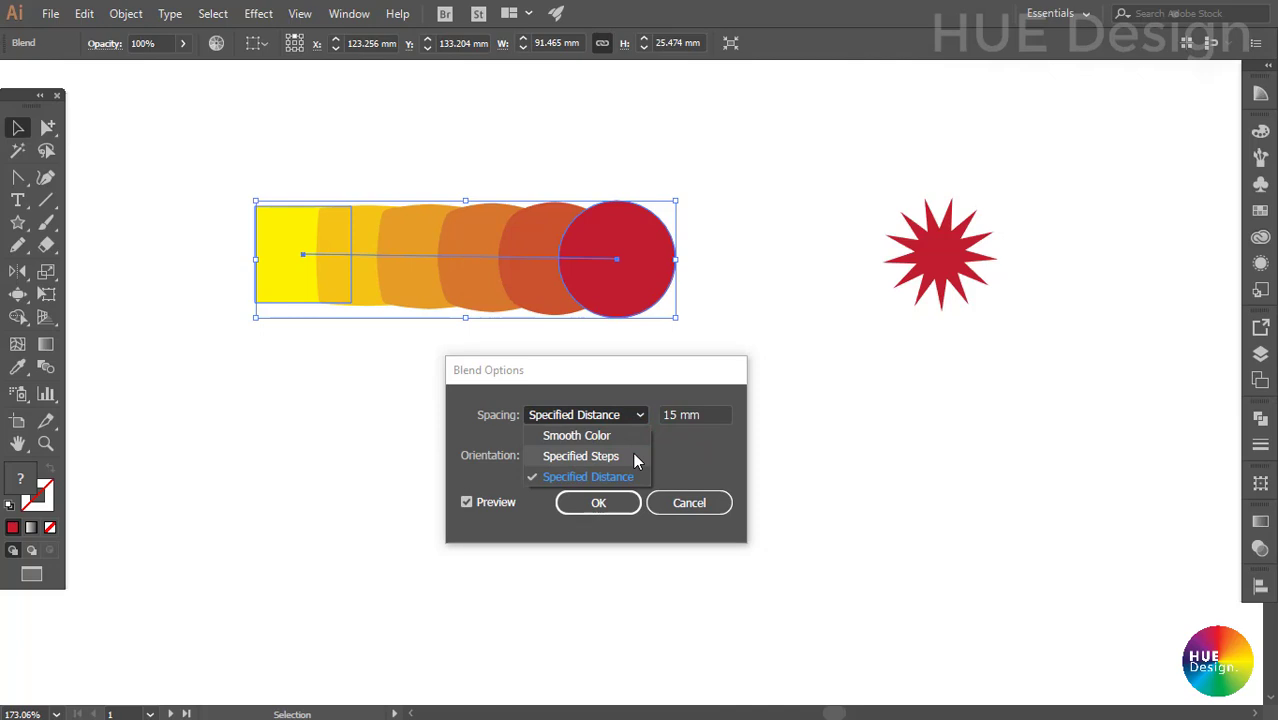
click(677, 438)
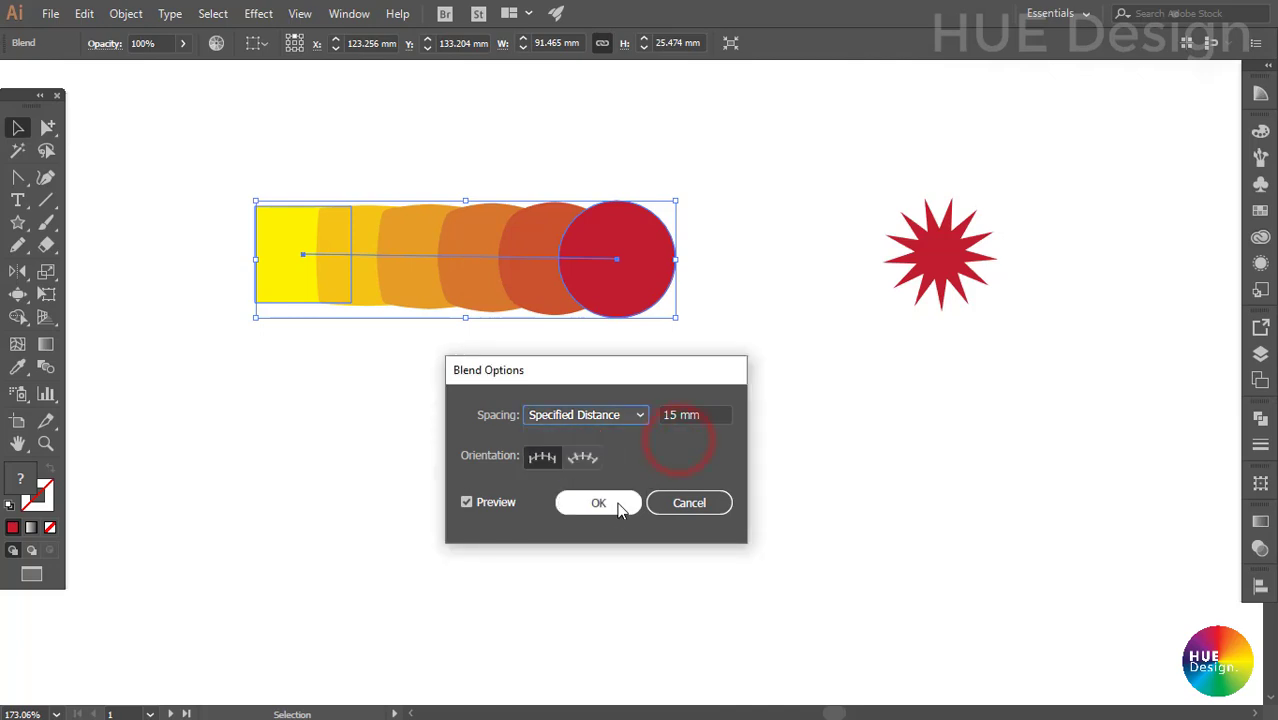
click(606, 507)
click(664, 396)
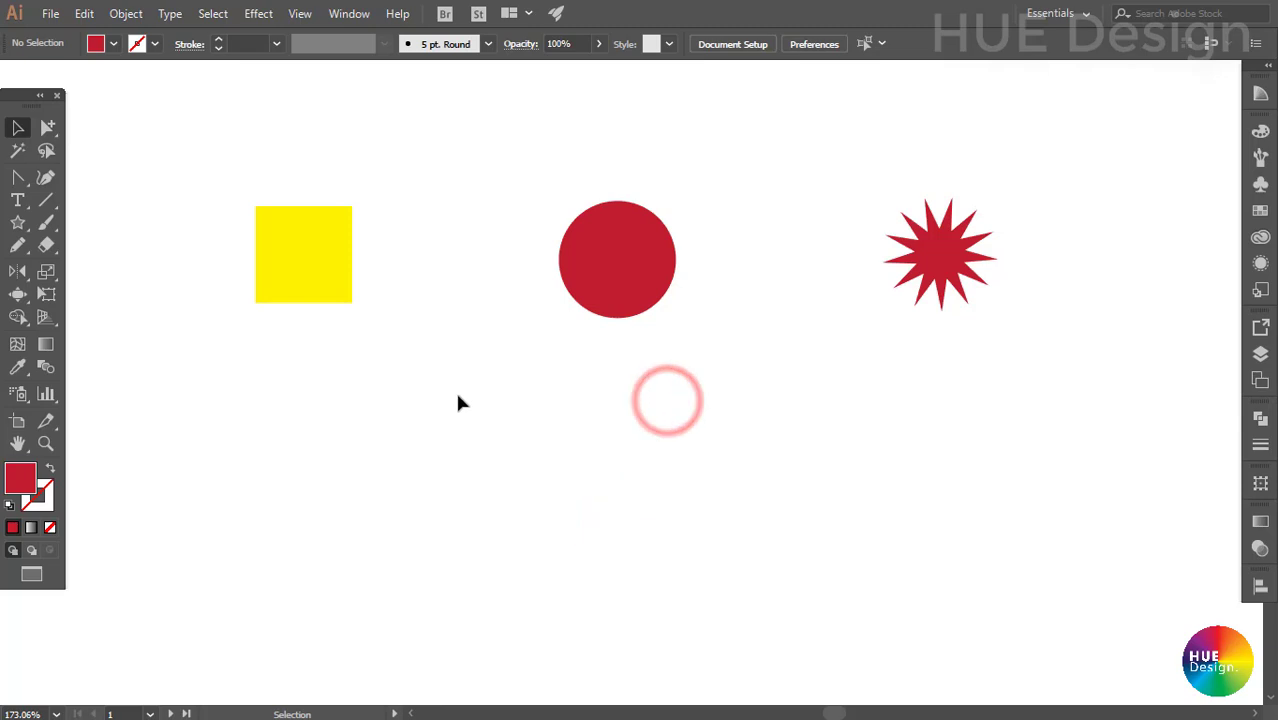
- Select the square and circle and open Blend Options from the Blend Tool
drag(207, 186, 678, 337)
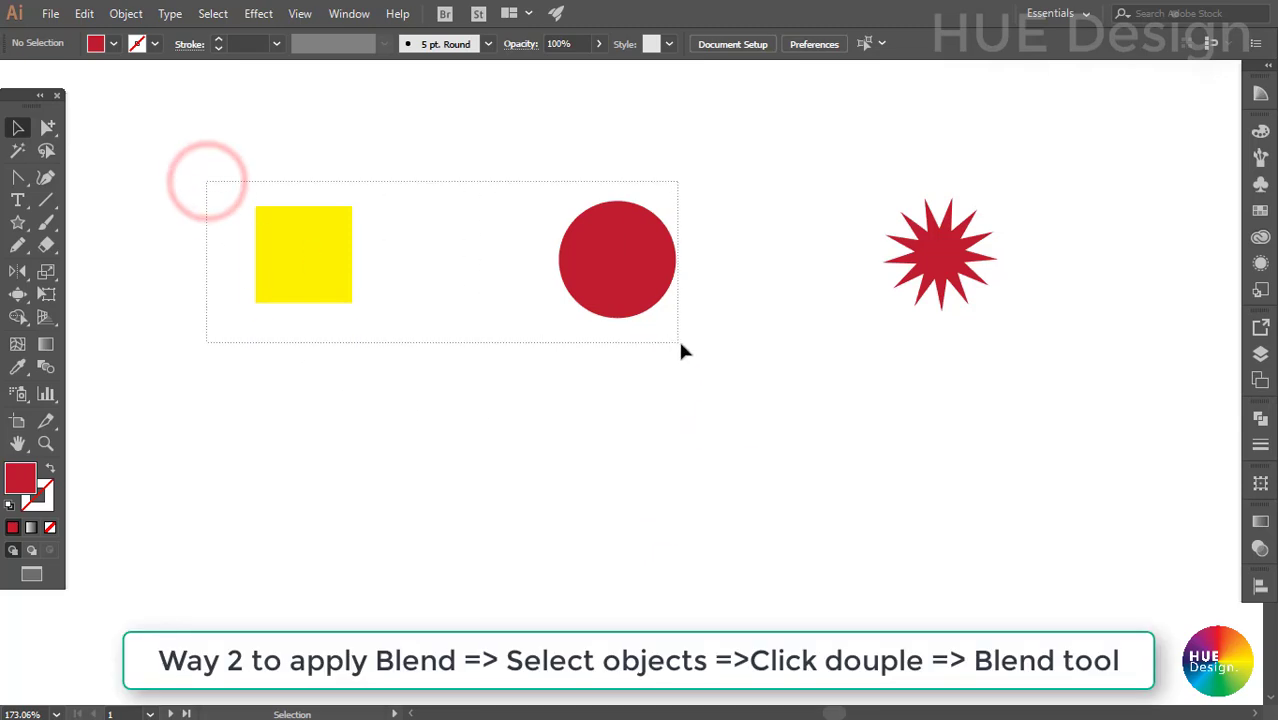
double_click(42, 373)
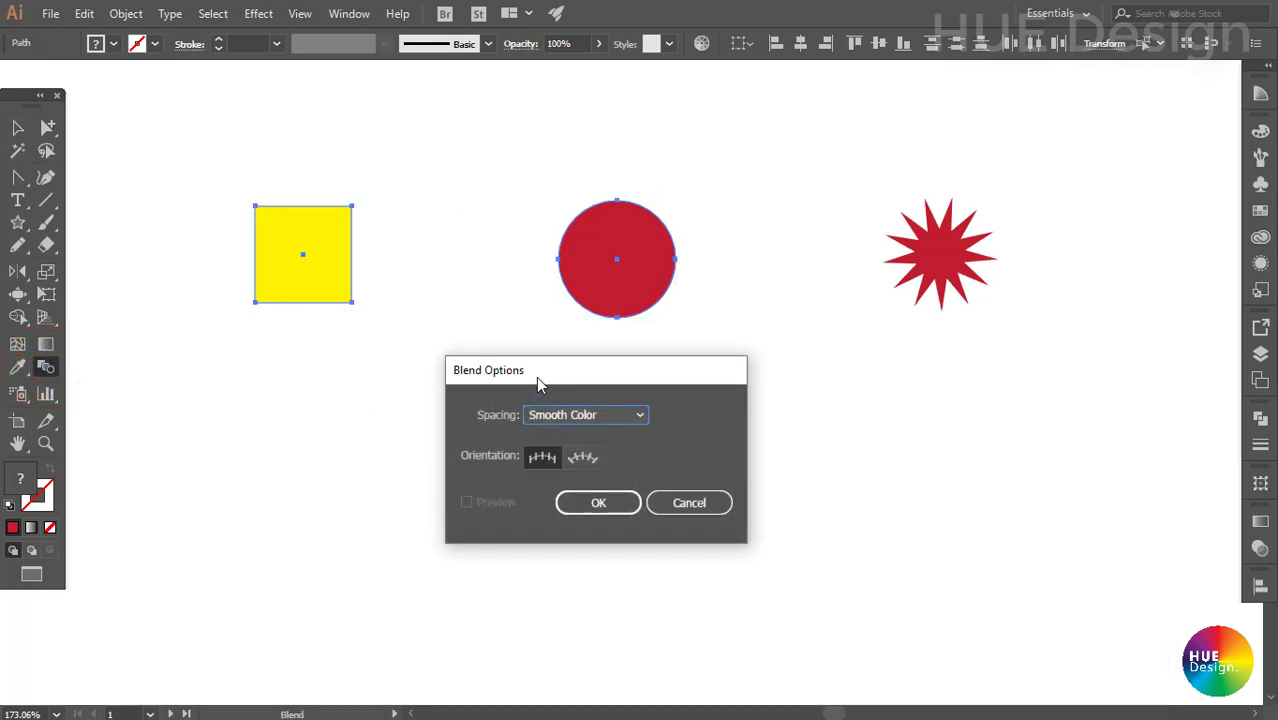
drag(536, 376, 474, 365)
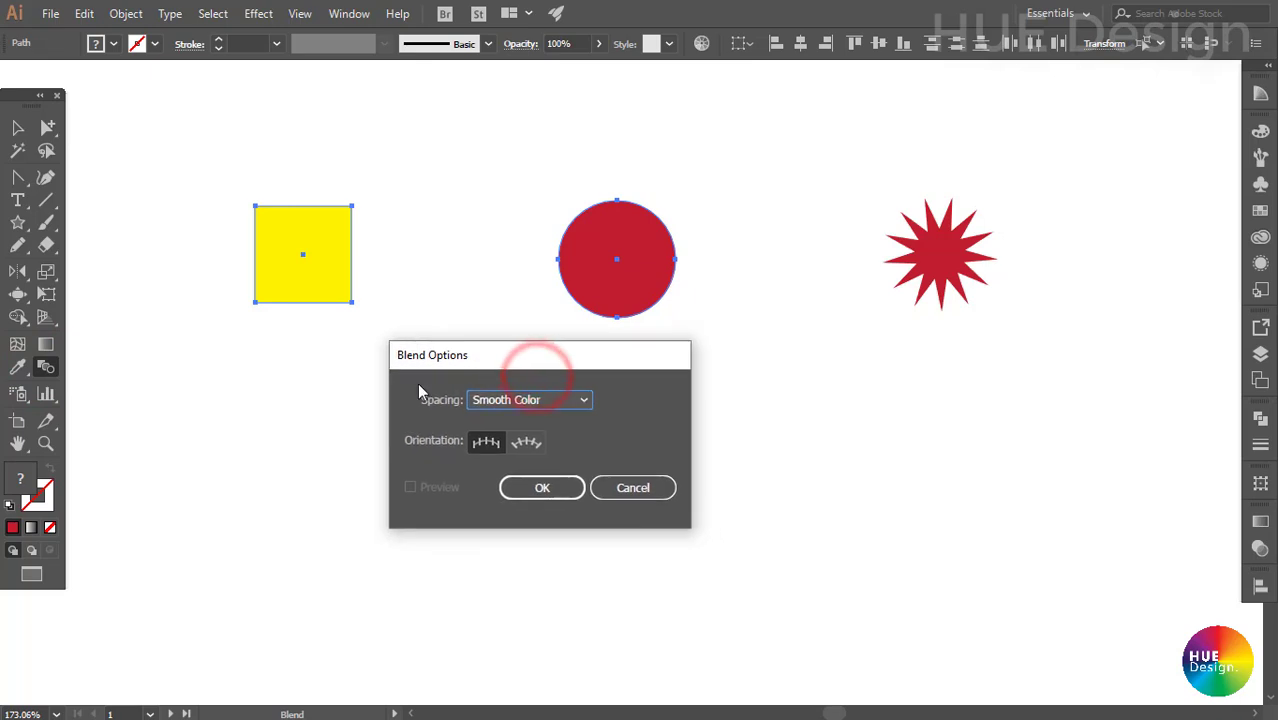
click(580, 401)
click(622, 405)
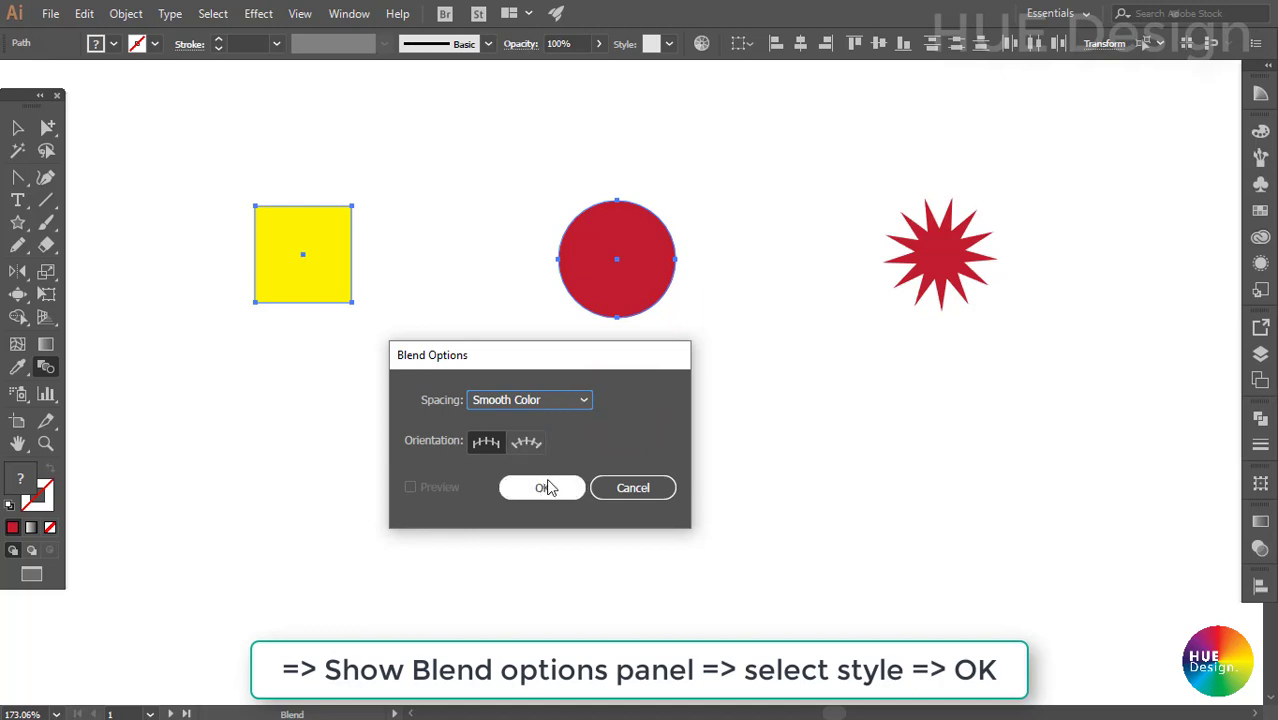
- Set Spacing to Specified Steps with 5 steps and confirm with OK
click(560, 400)
click(541, 443)
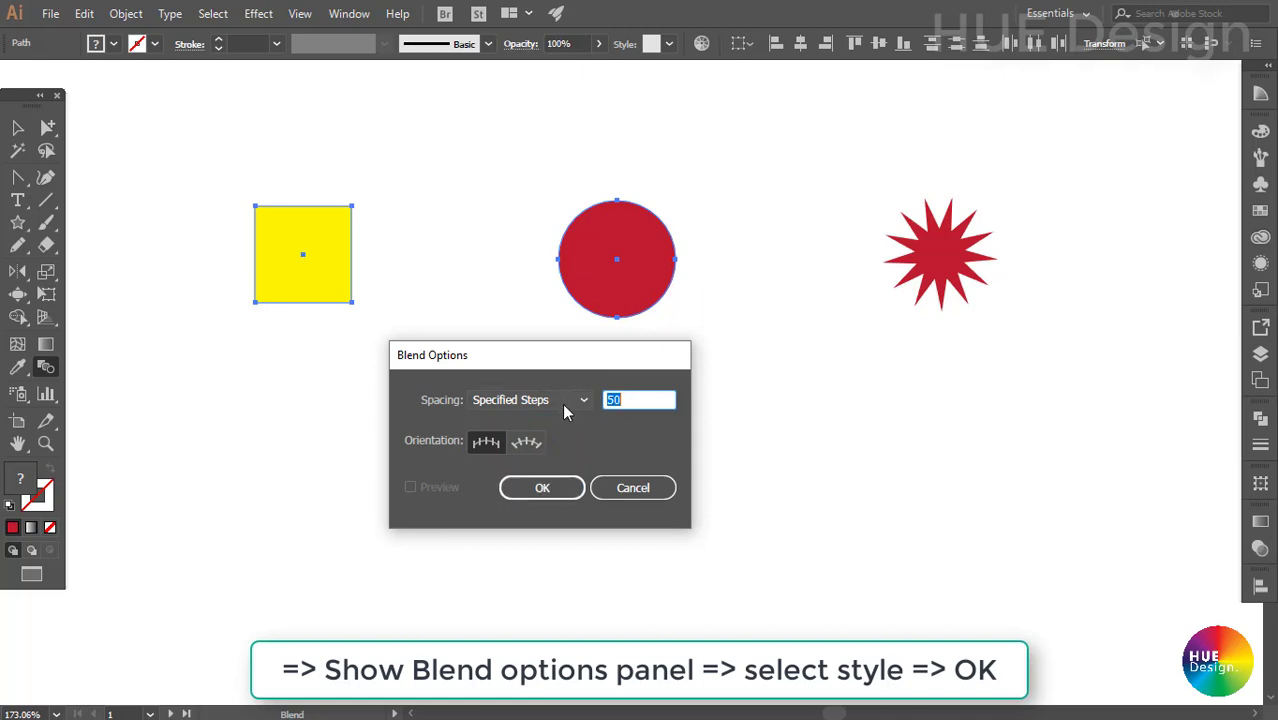
click(568, 401)
click(558, 400)
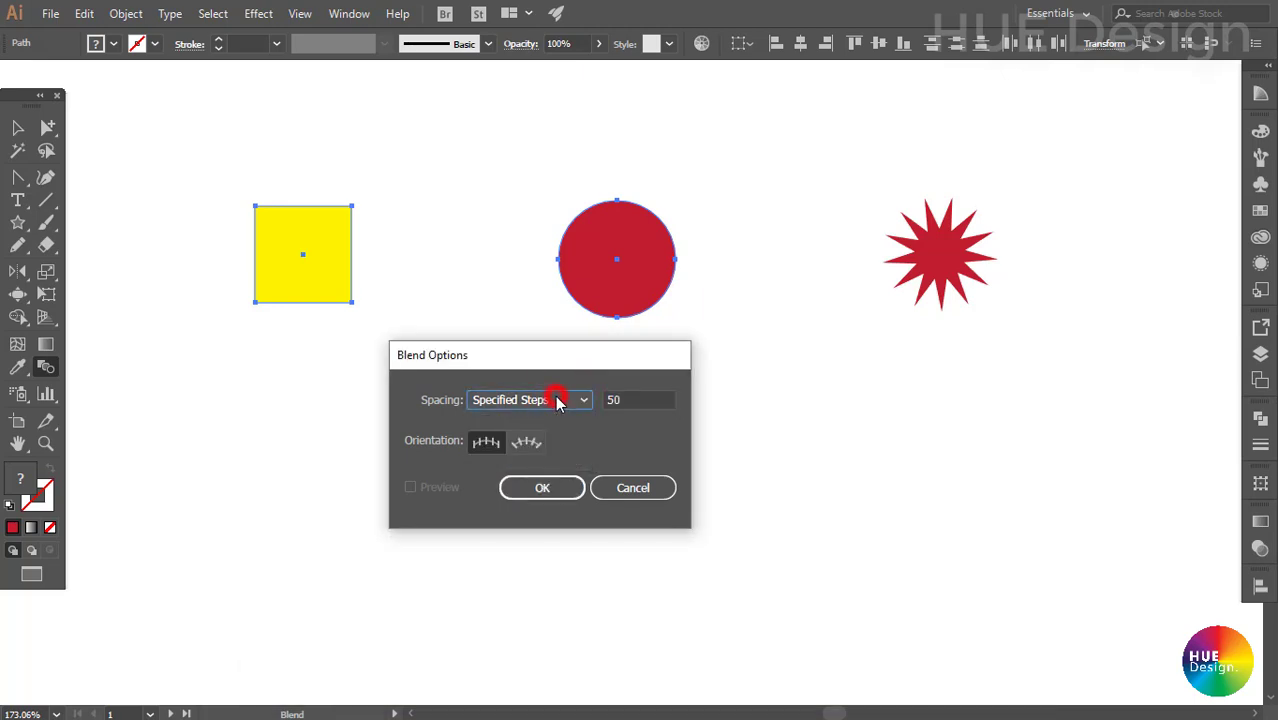
double_click(632, 400)
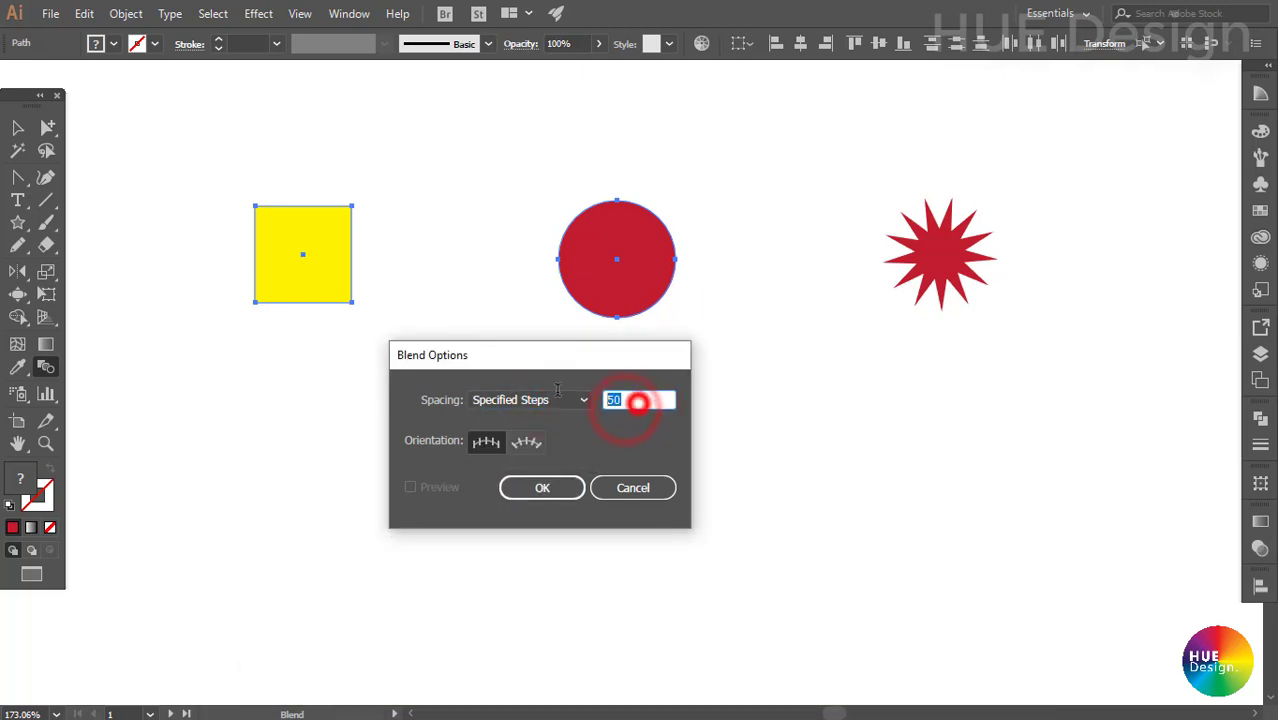
text(5)
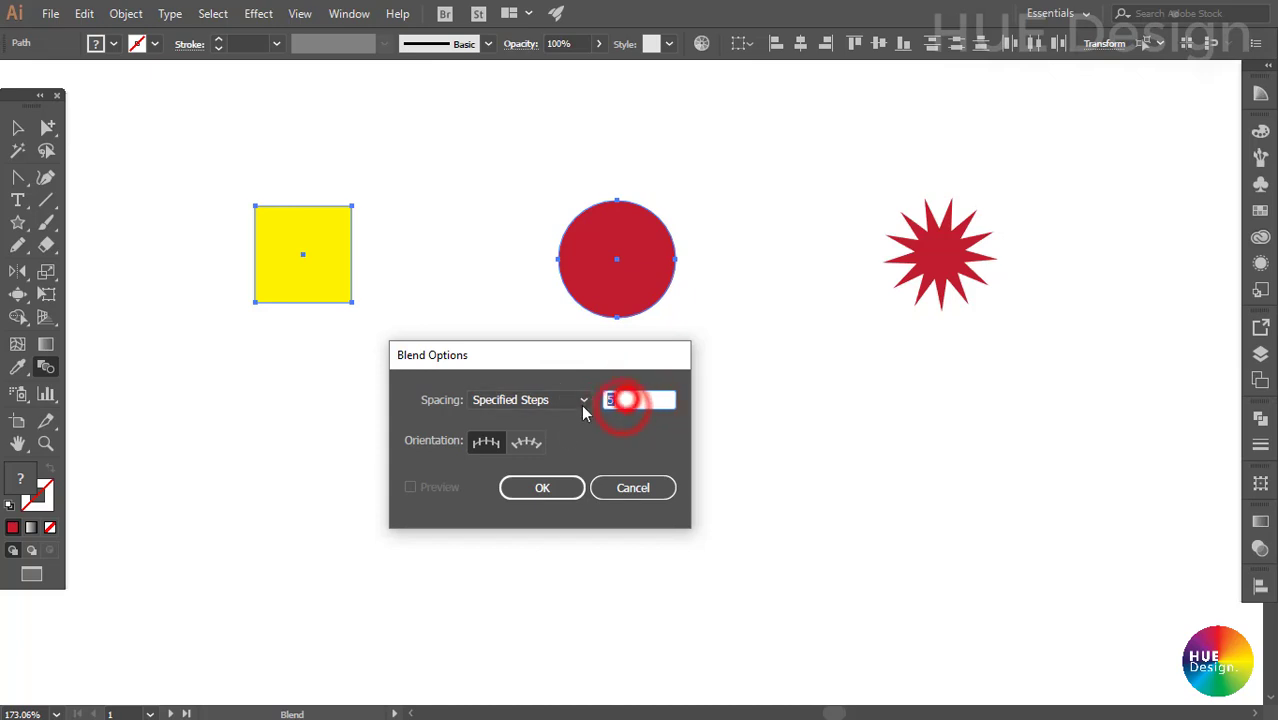
key(Tab)
click(541, 489)
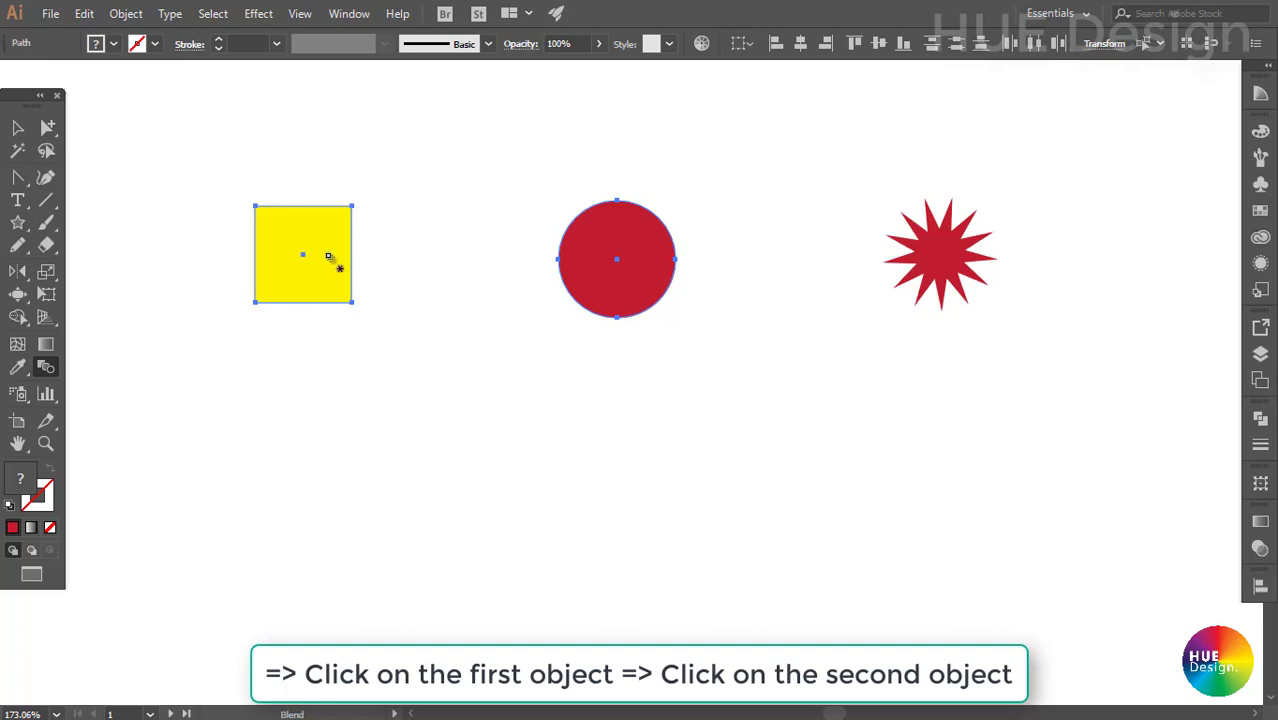
- Blend the yellow square into the red circle in five steps and reopen Blend Options
click(328, 256)
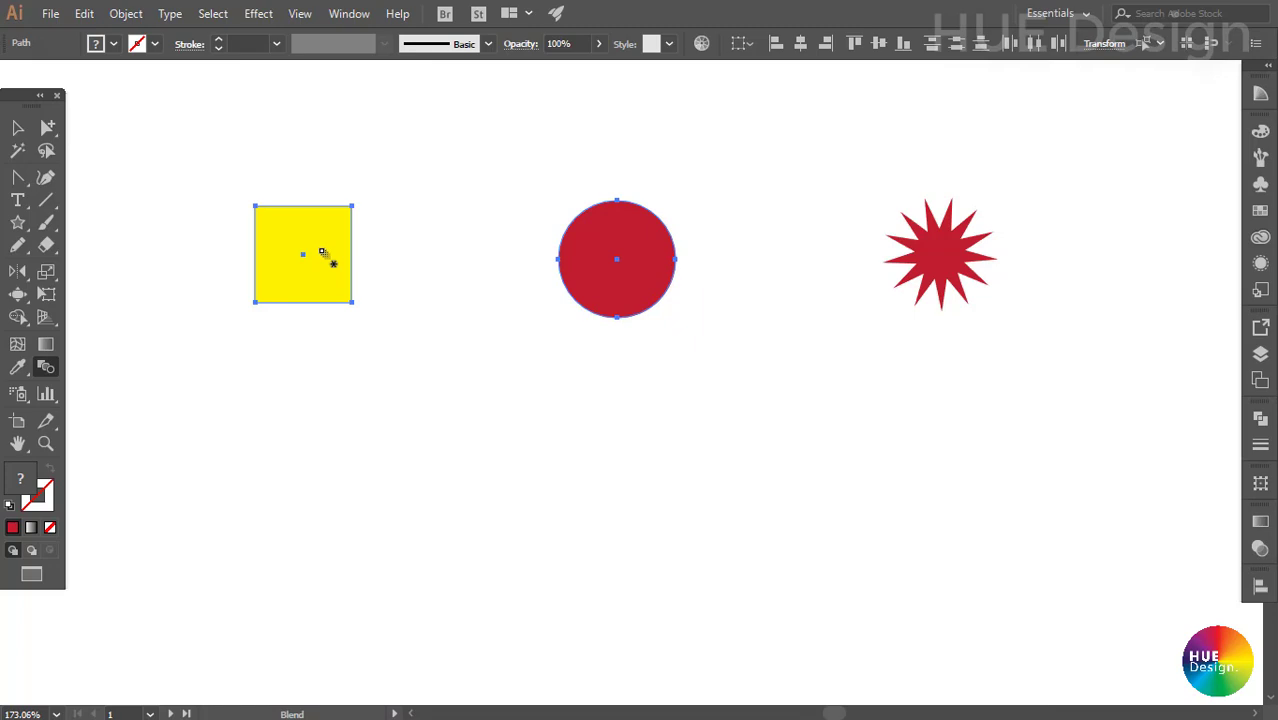
click(322, 252)
click(592, 265)
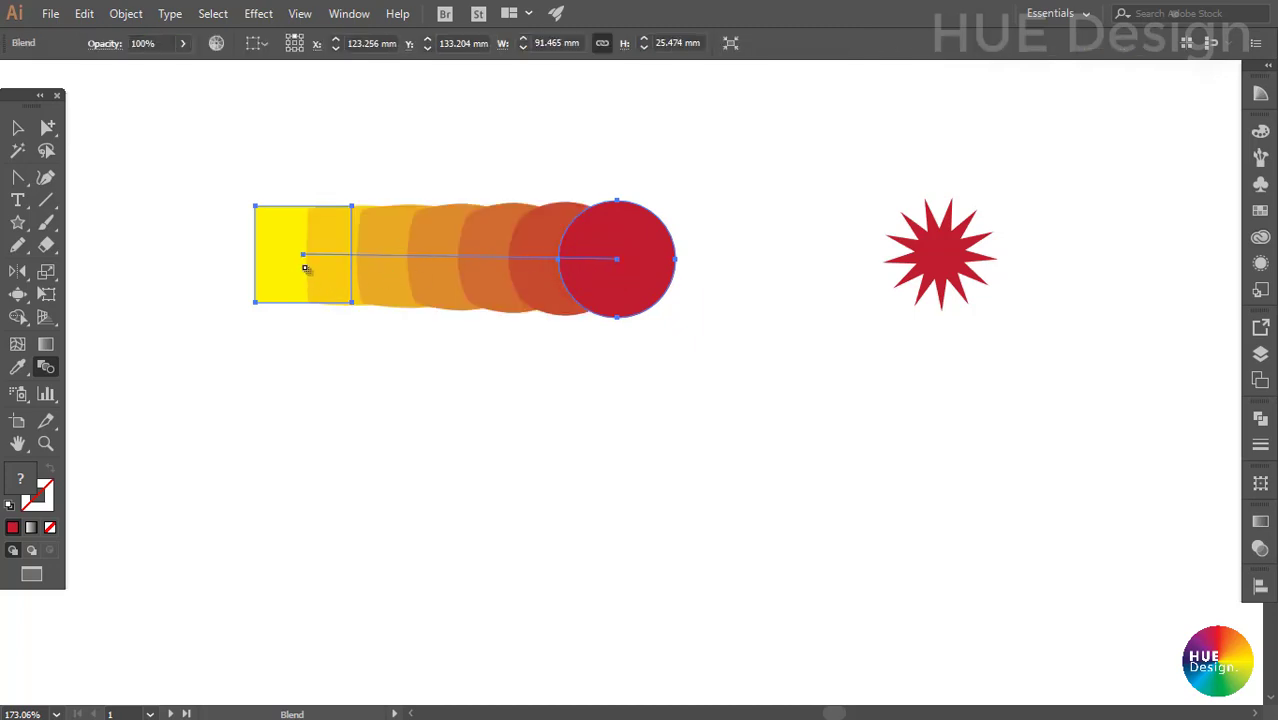
double_click(45, 367)
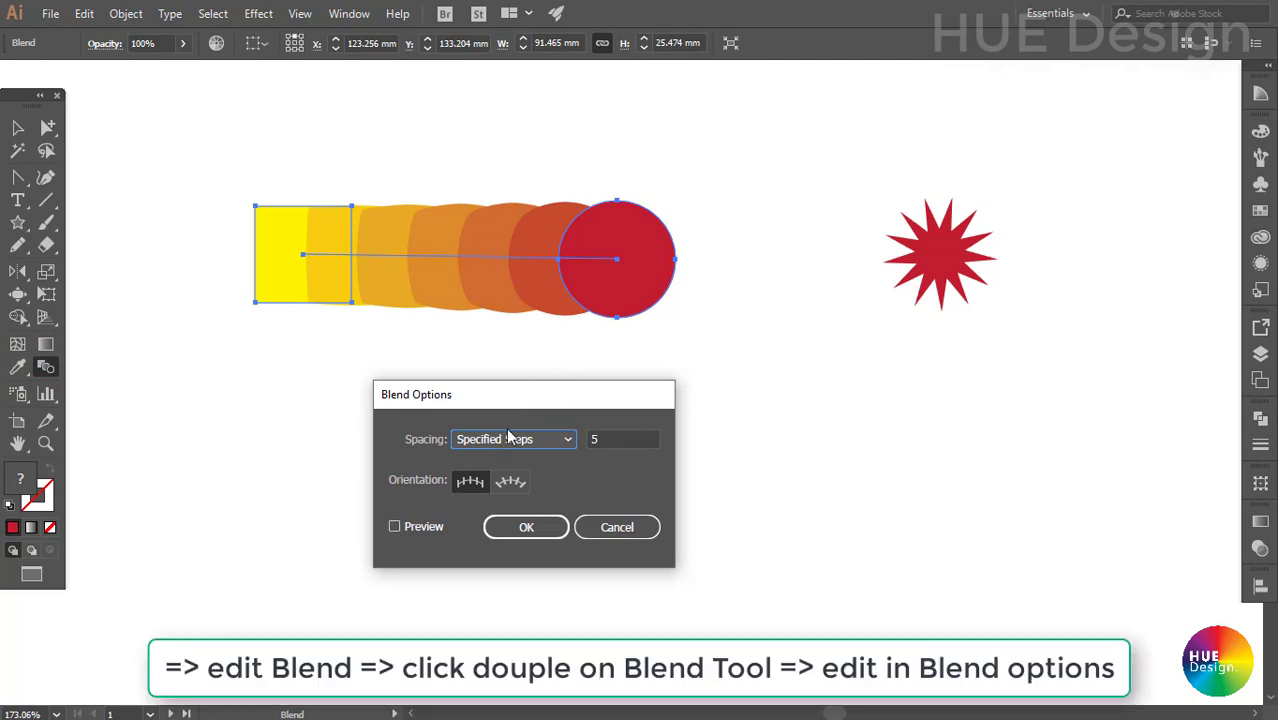
- Turn on Preview and change Specified Steps from 5 to 10
click(591, 534)
double_click(45, 367)
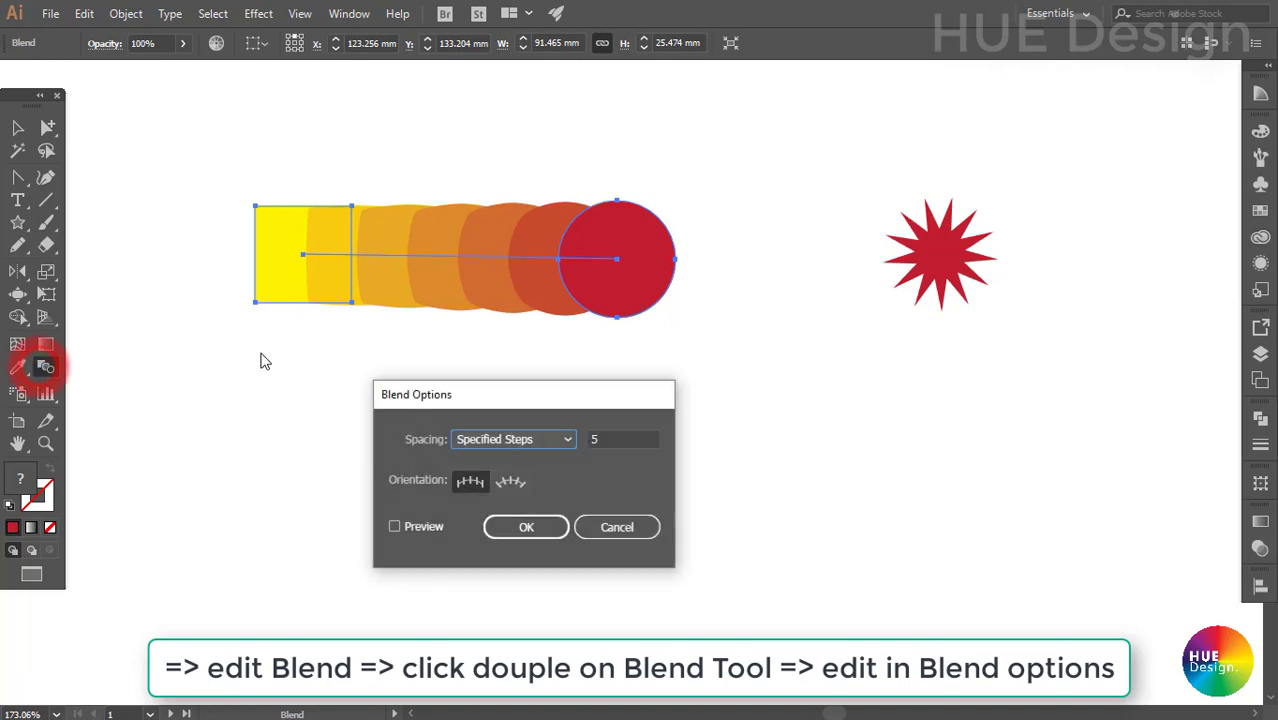
click(394, 526)
click(607, 438)
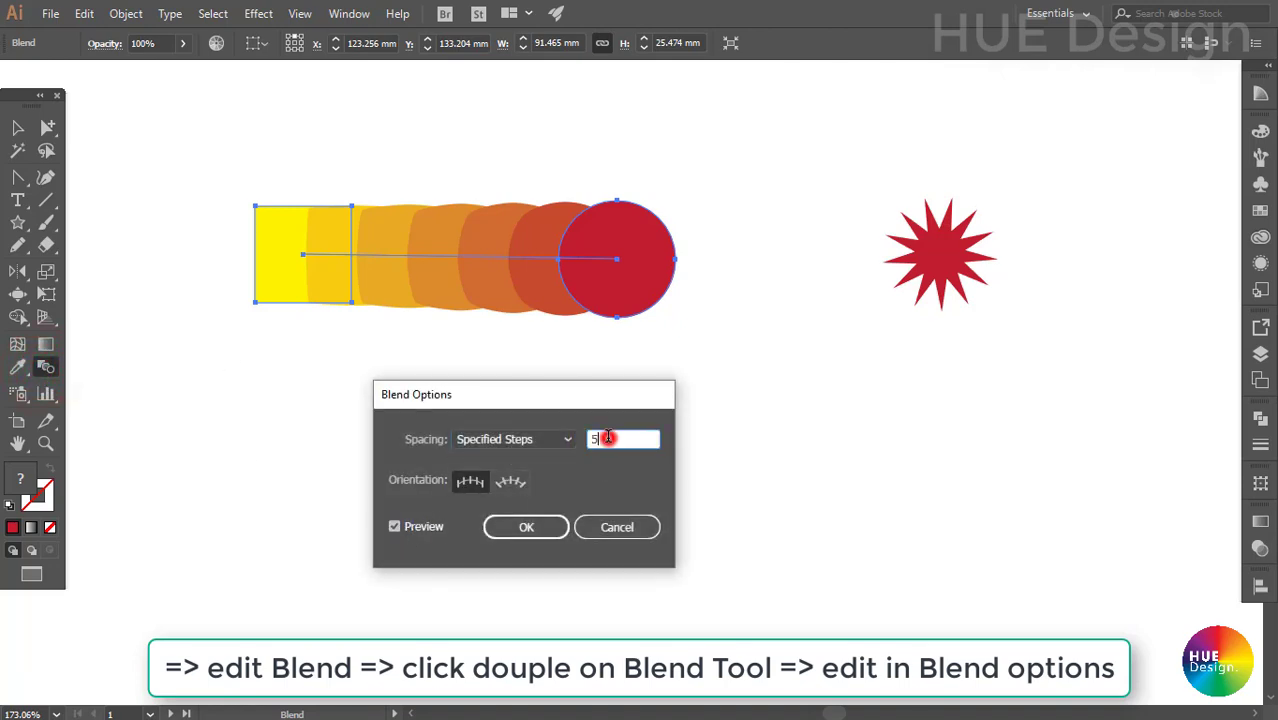
double_click(607, 438)
text(10)
click(506, 527)
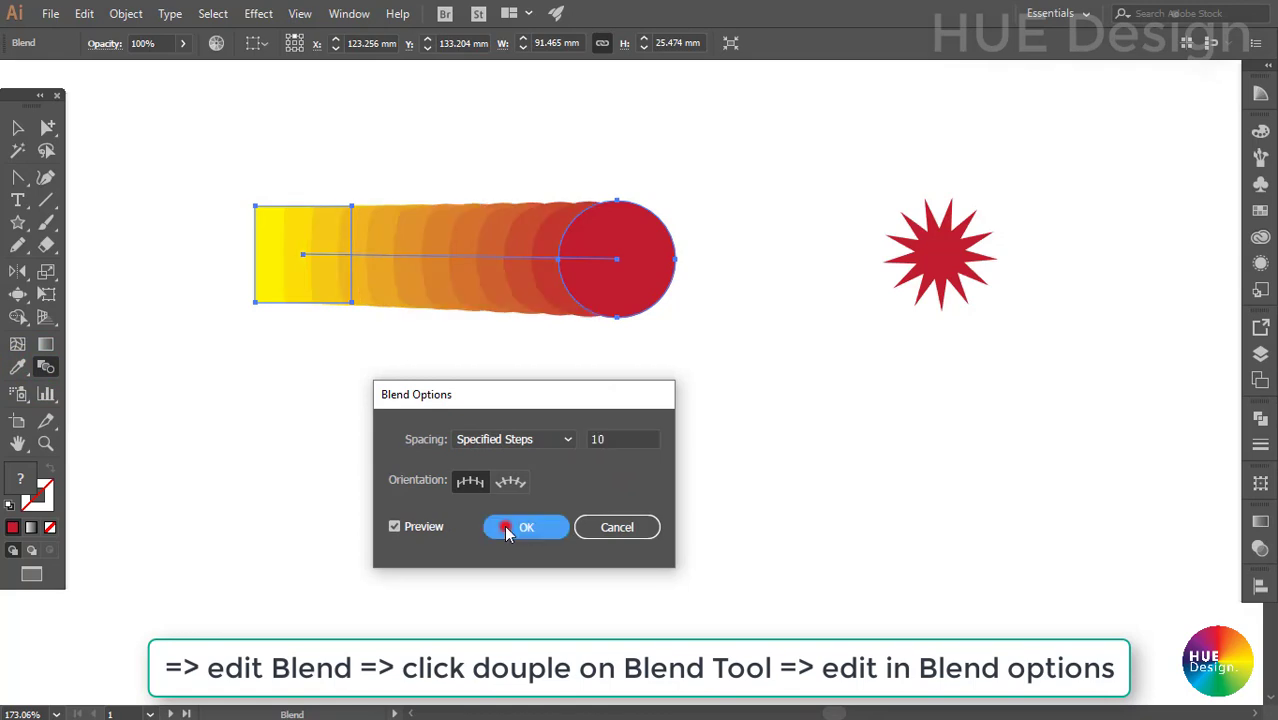
- Select and deselect the 10-step blend to inspect it
click(466, 222)
click(820, 455)
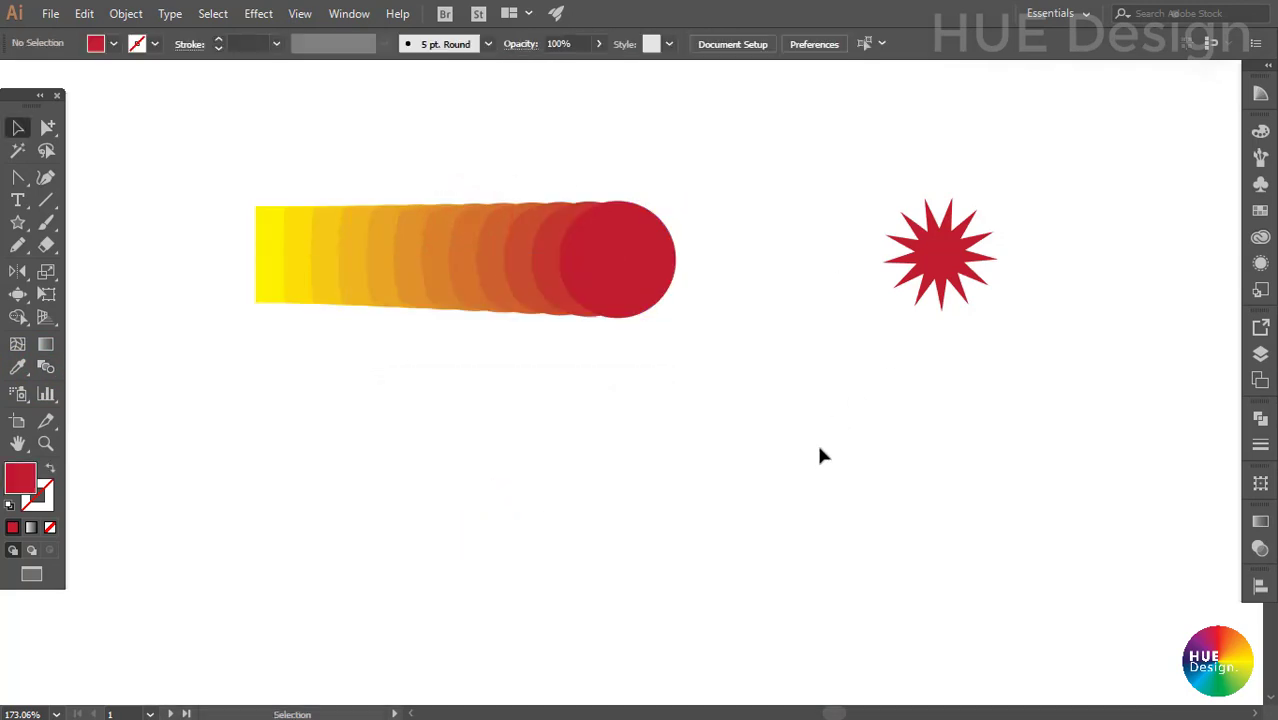
click(599, 271)
click(230, 128)
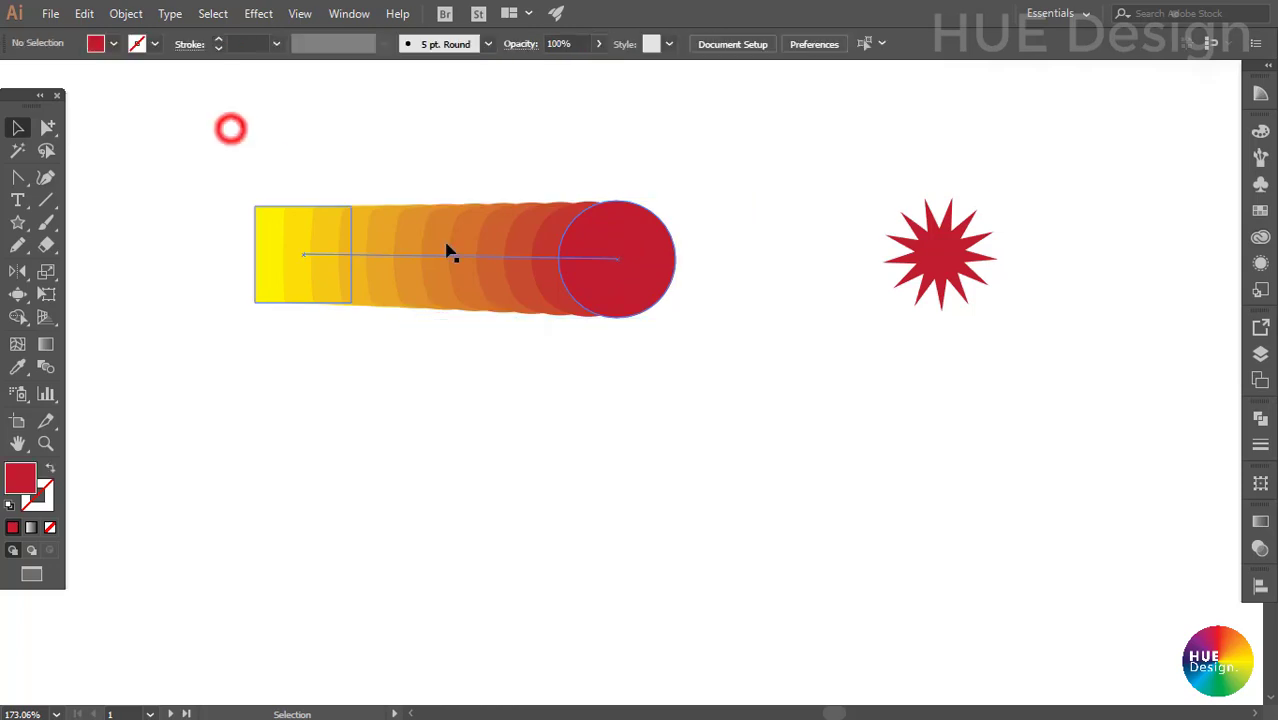
- Extend the square-to-circle blend on to the red star with the Blend Tool
click(461, 236)
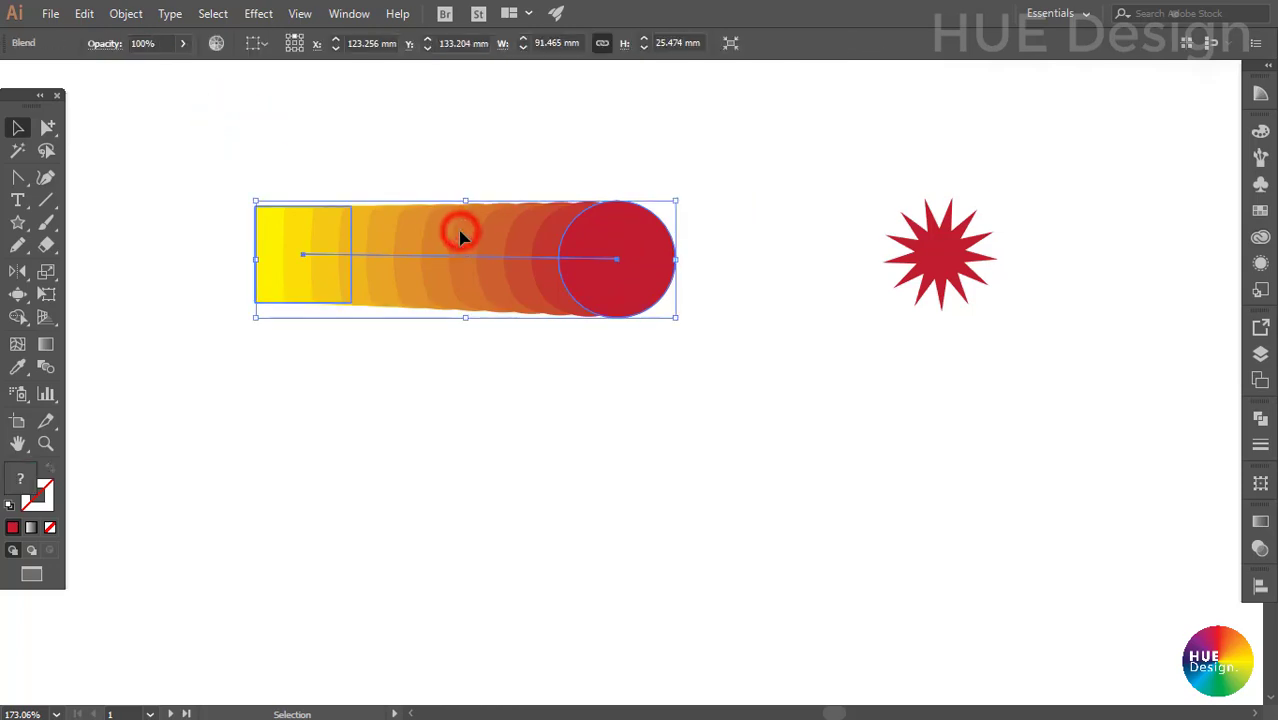
click(46, 369)
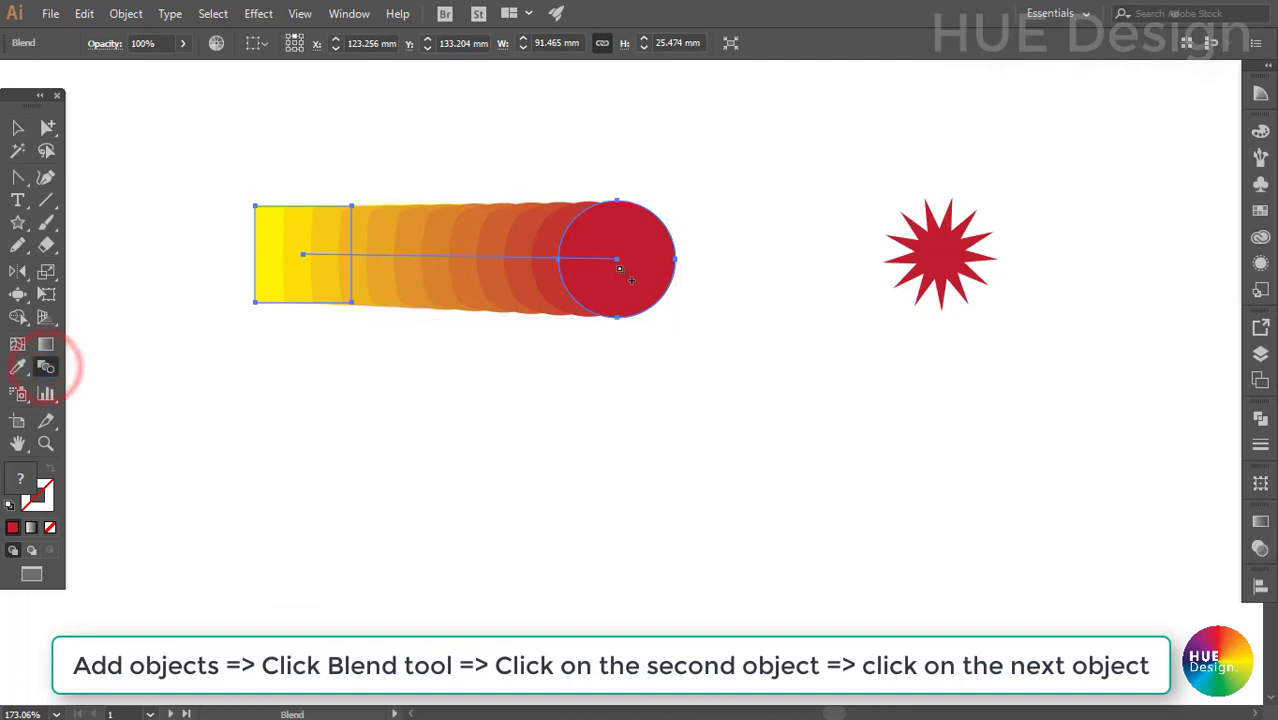
click(948, 272)
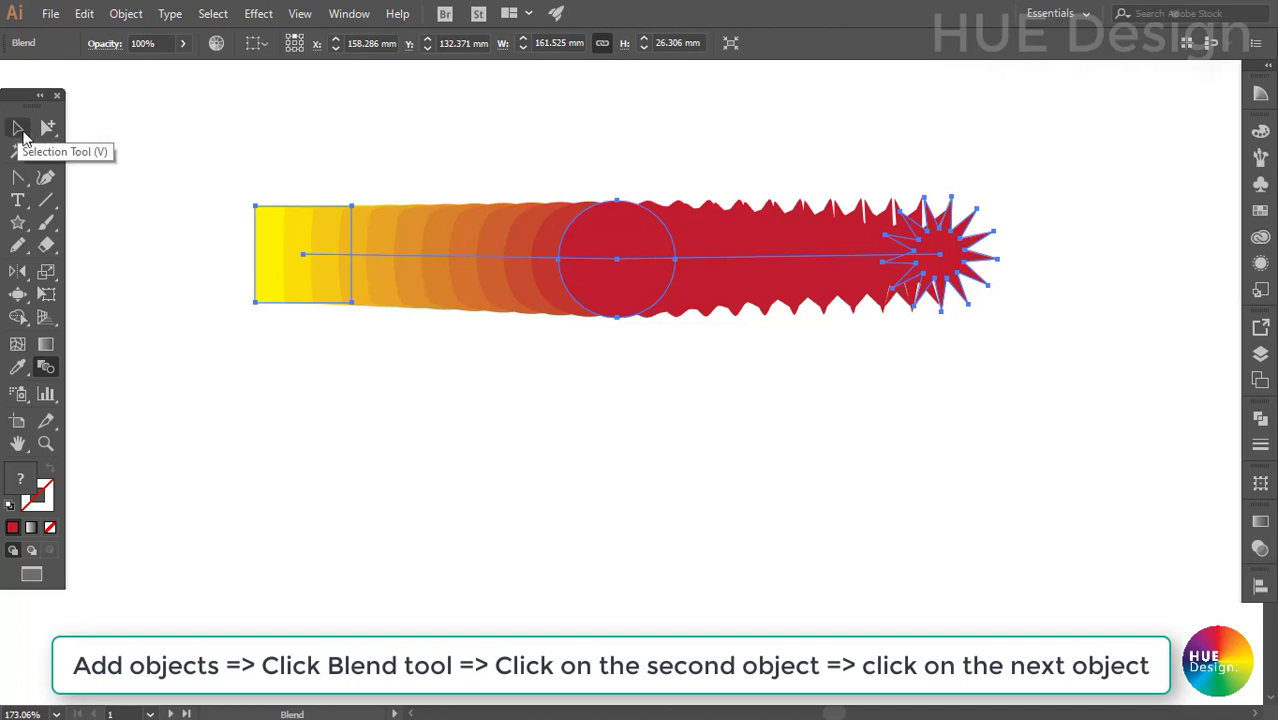
- Set the extended blend's spacing to Smooth Color
double_click(46, 367)
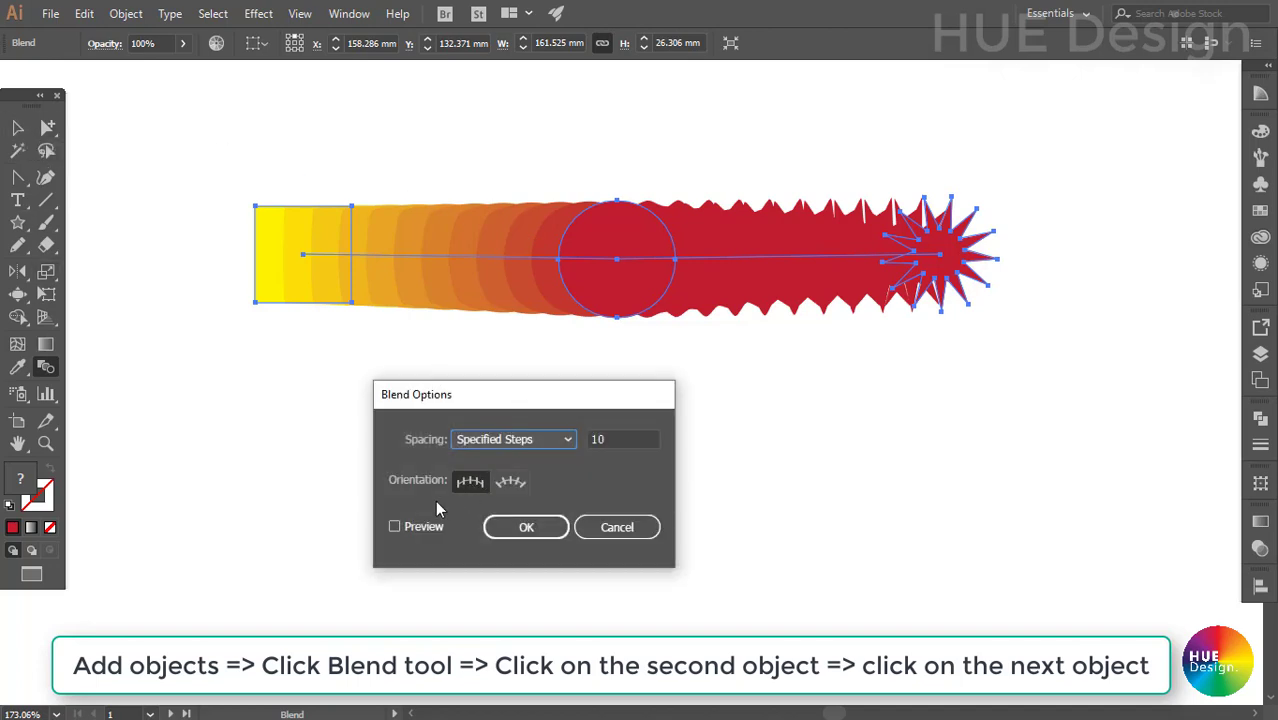
click(553, 445)
click(532, 457)
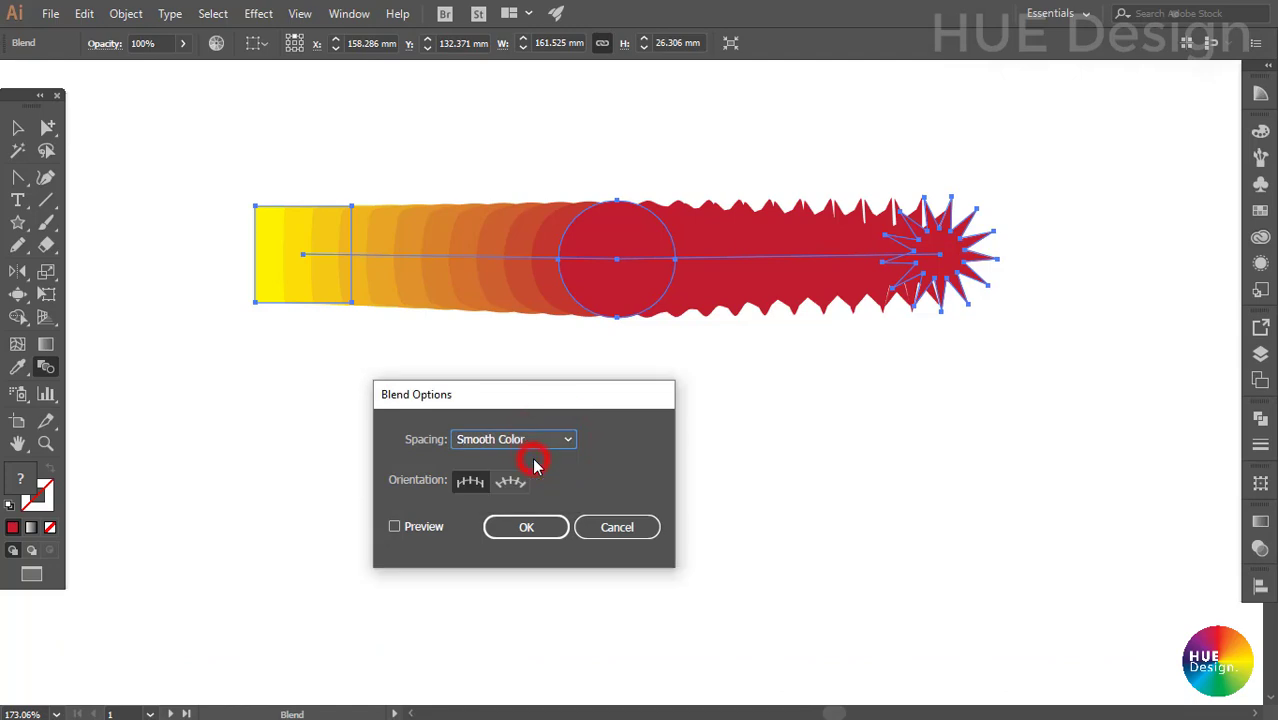
key(Return)
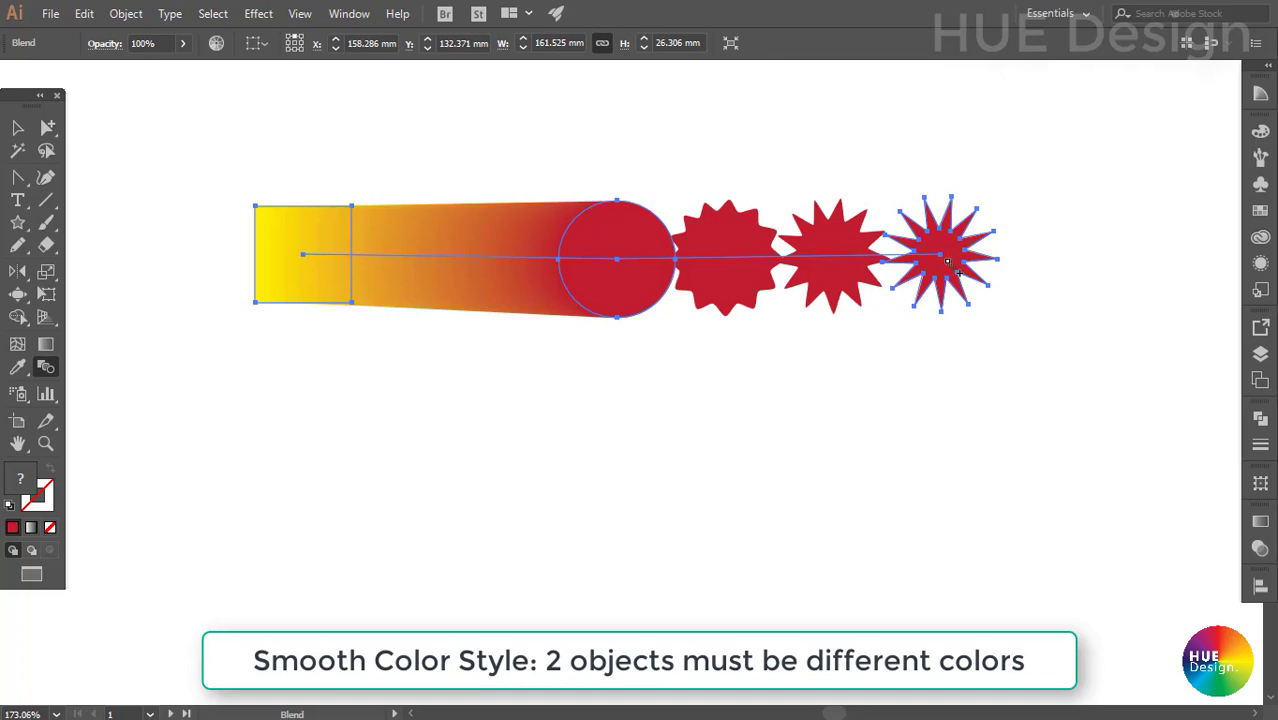
click(47, 369)
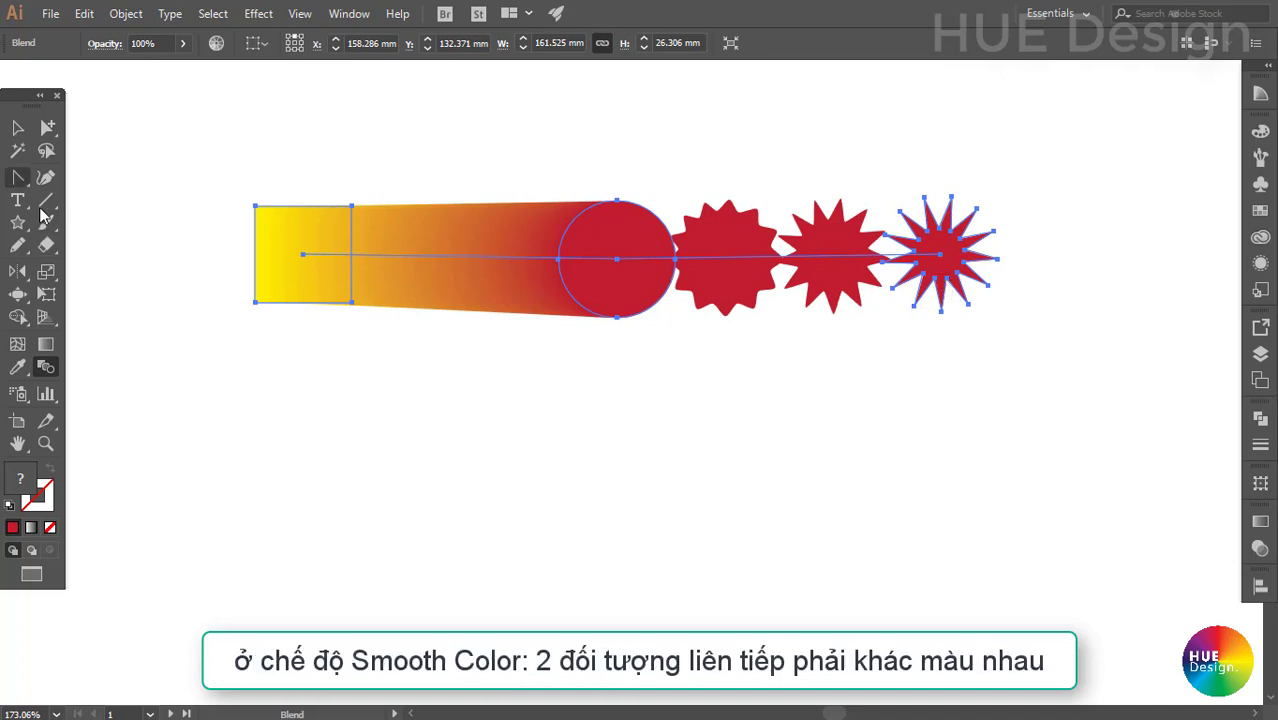
- Recolour the right-hand red star, trying orange and green before settling on CMYK Blue
click(44, 128)
click(673, 532)
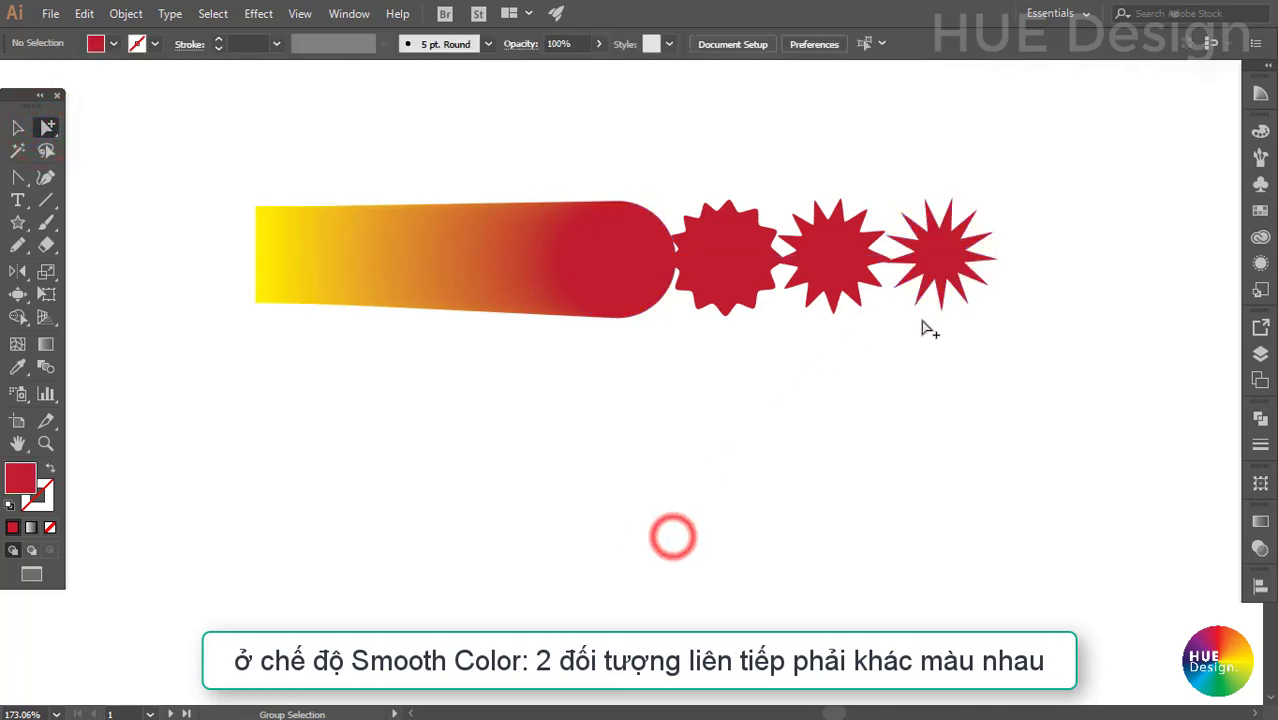
click(937, 268)
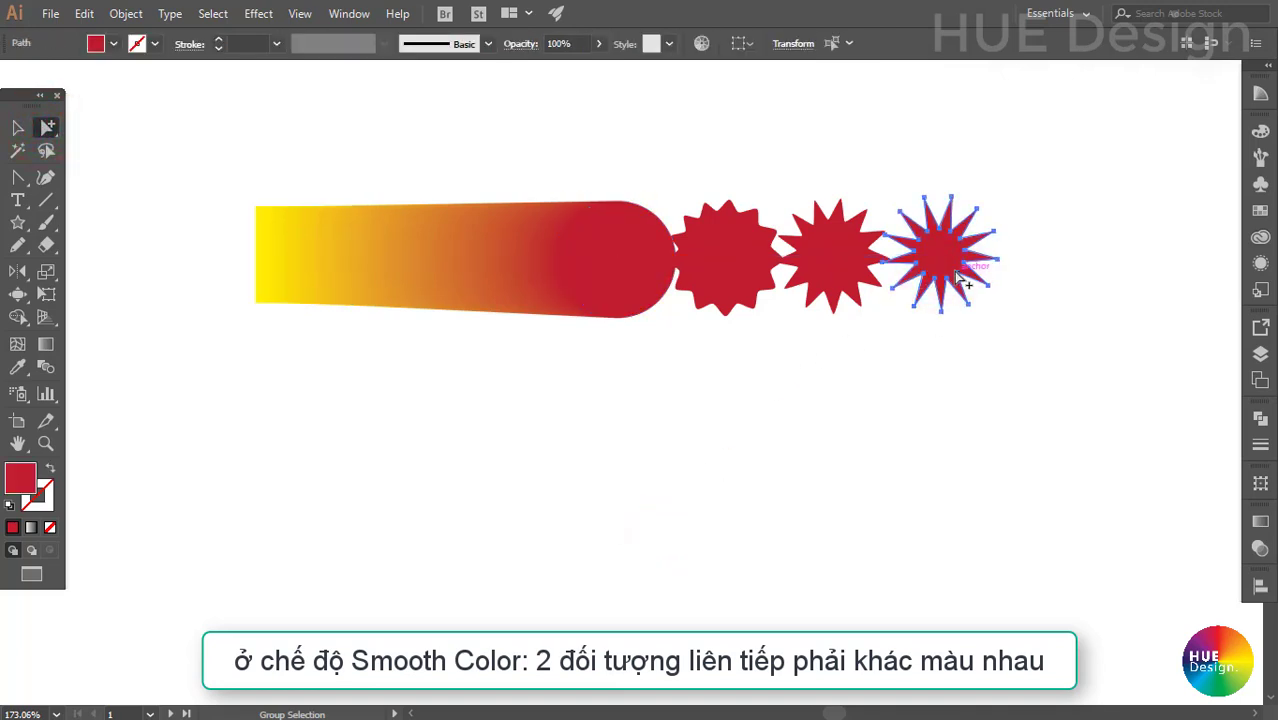
click(1260, 131)
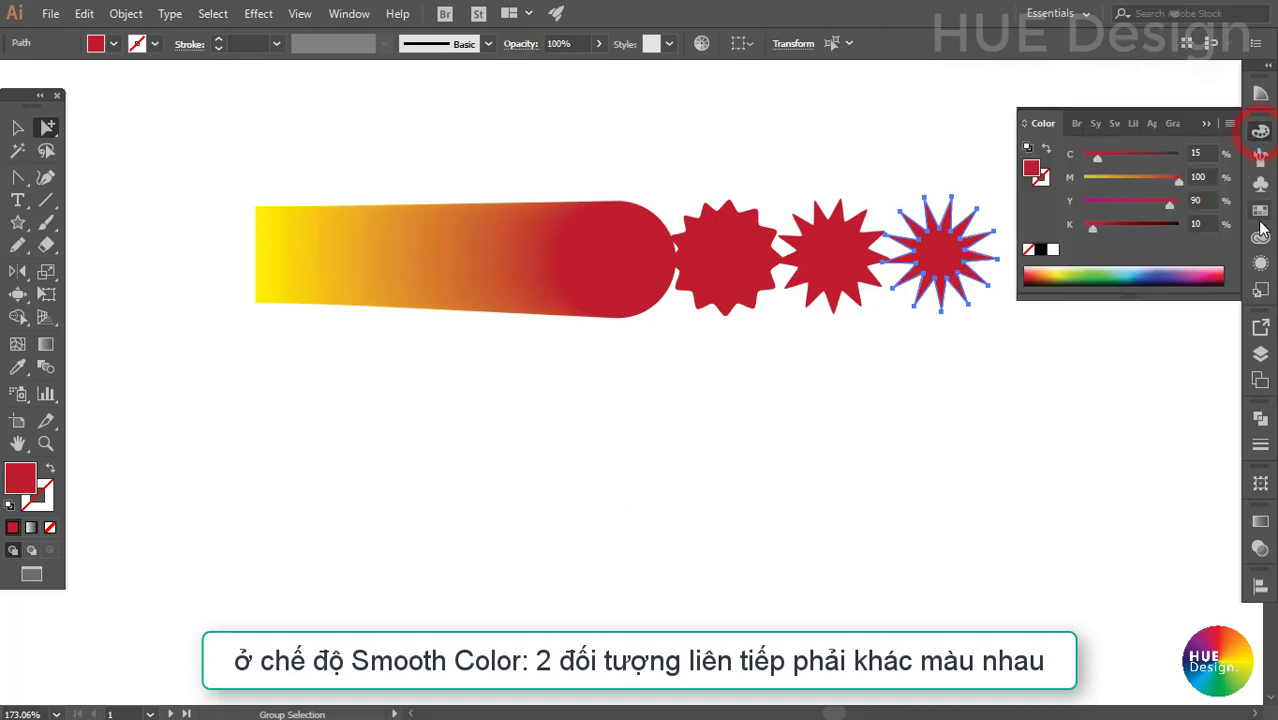
click(1260, 210)
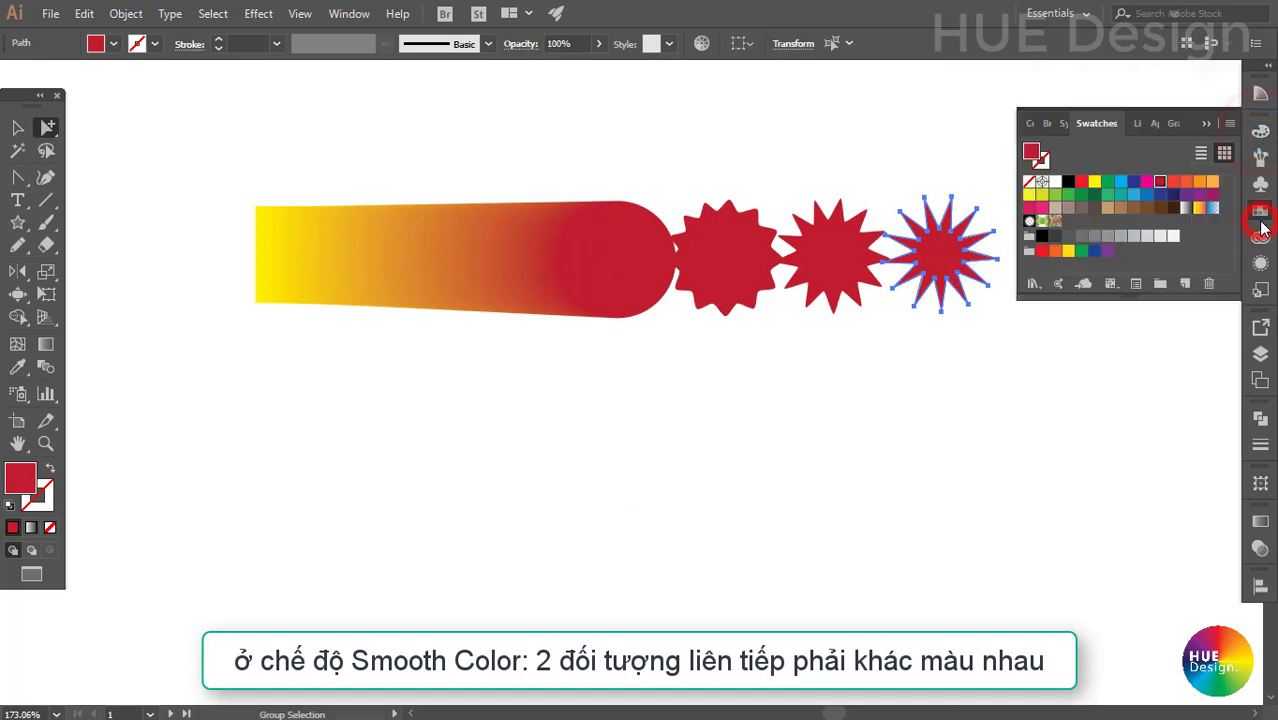
click(1186, 182)
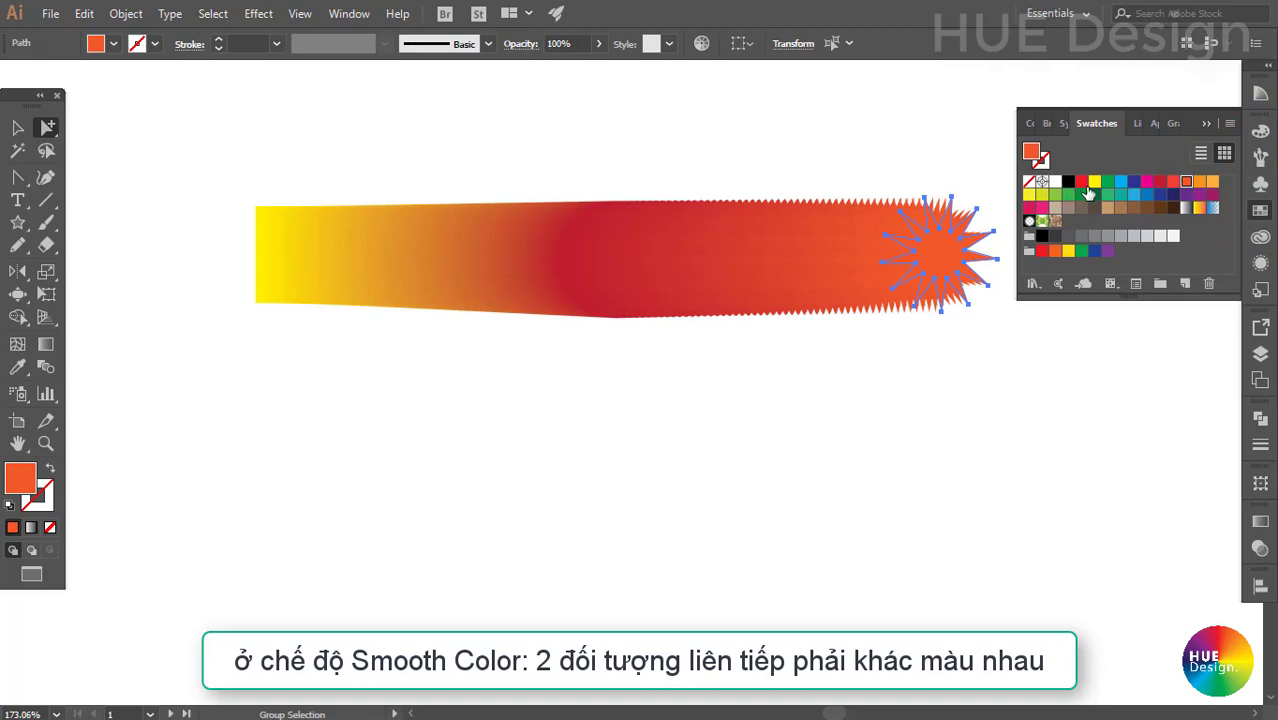
click(1108, 182)
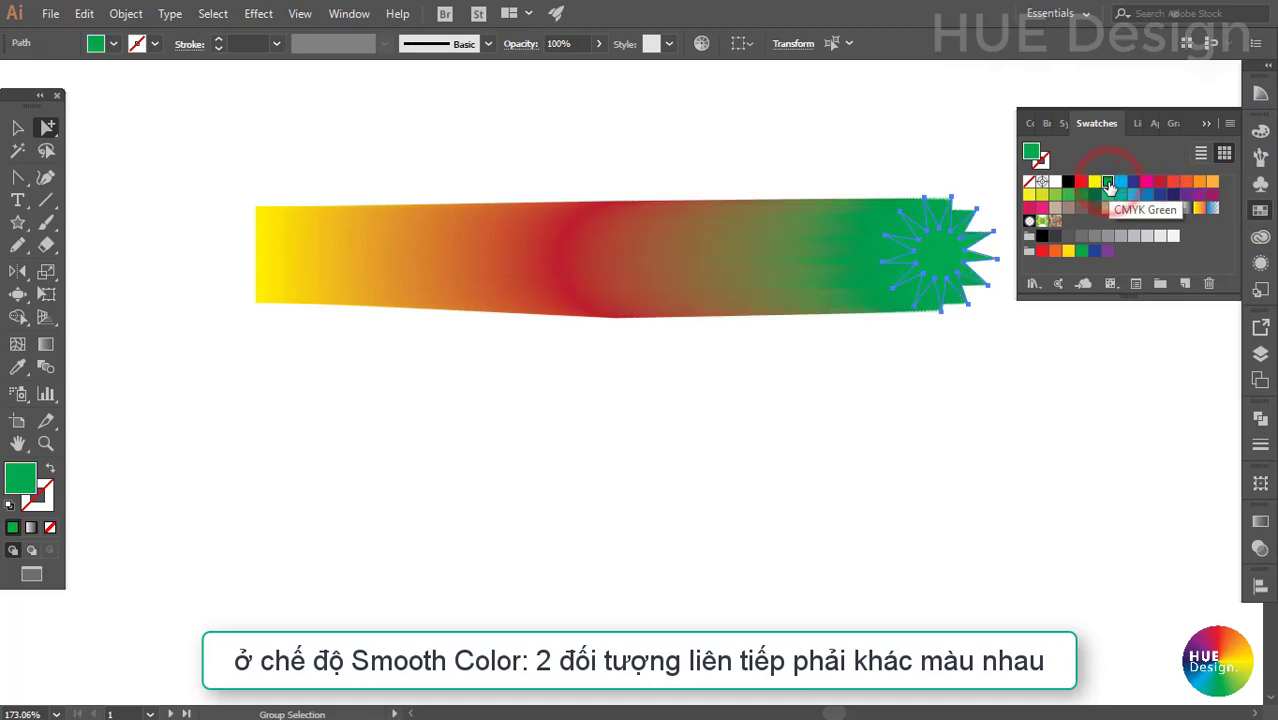
click(1133, 188)
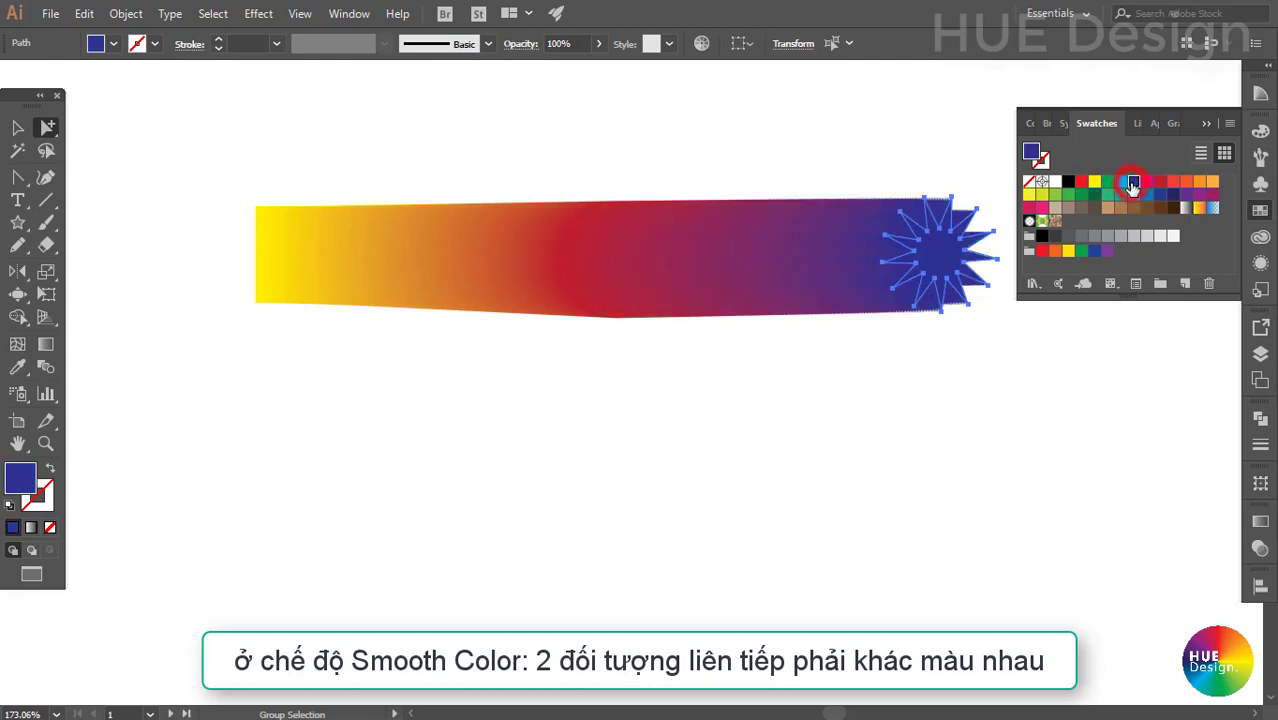
click(736, 370)
key(a)
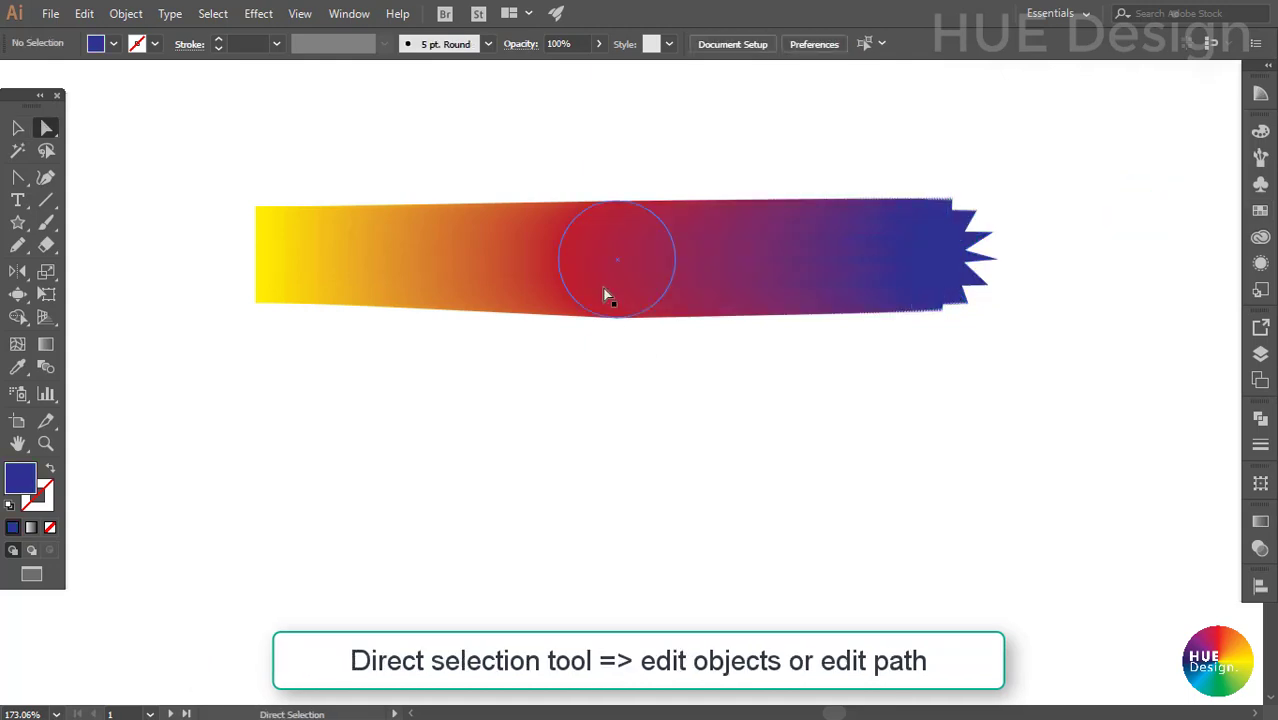
- Drag the blend spine's middle circle down so the blend bends into a V
click(618, 260)
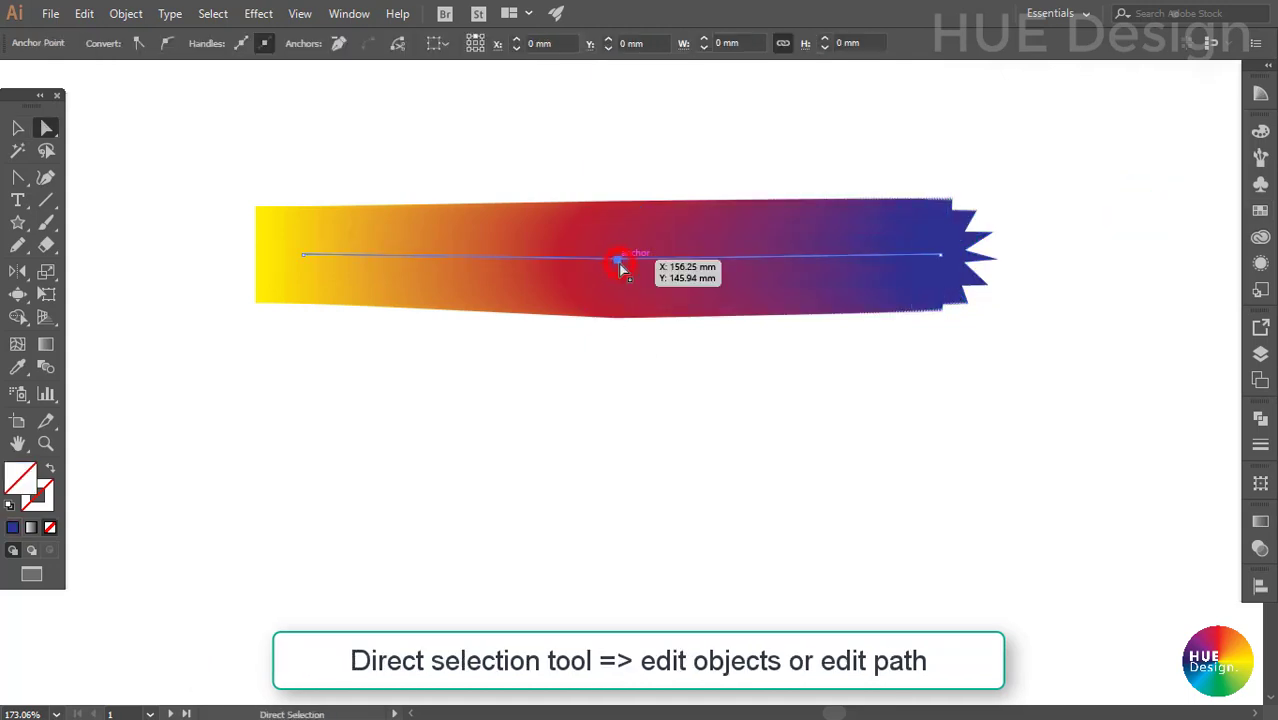
click(593, 408)
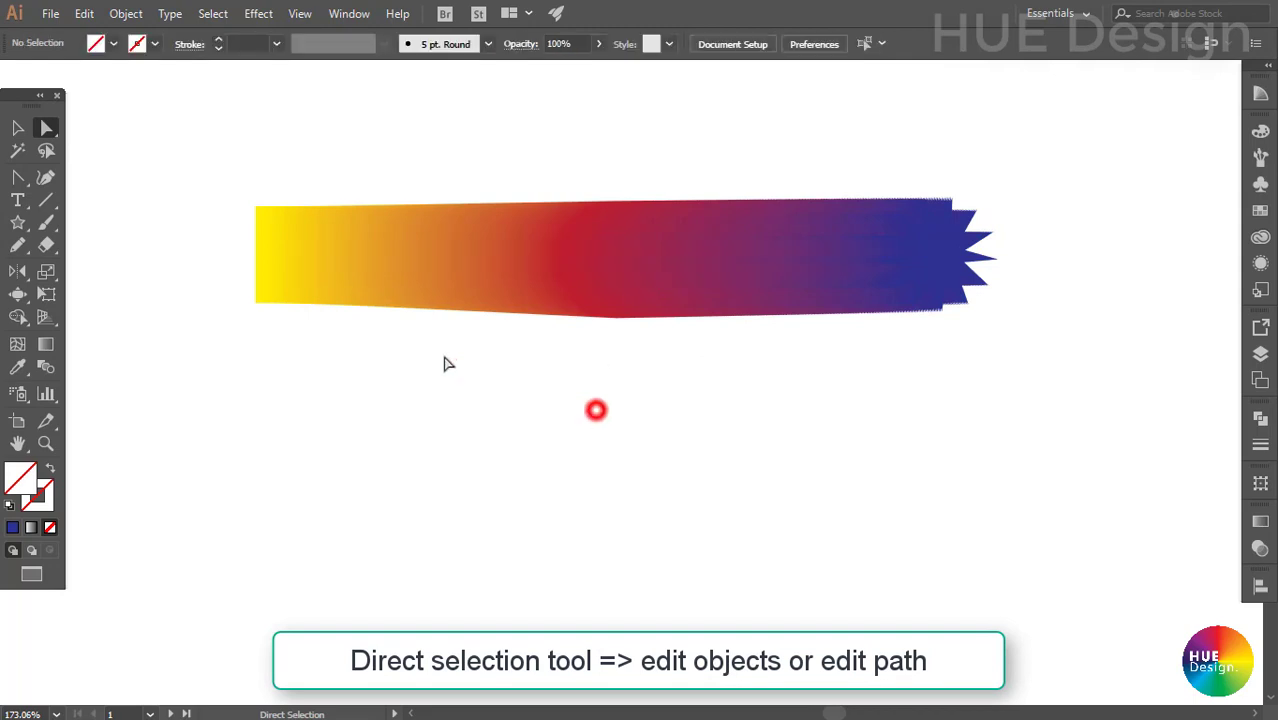
click(42, 126)
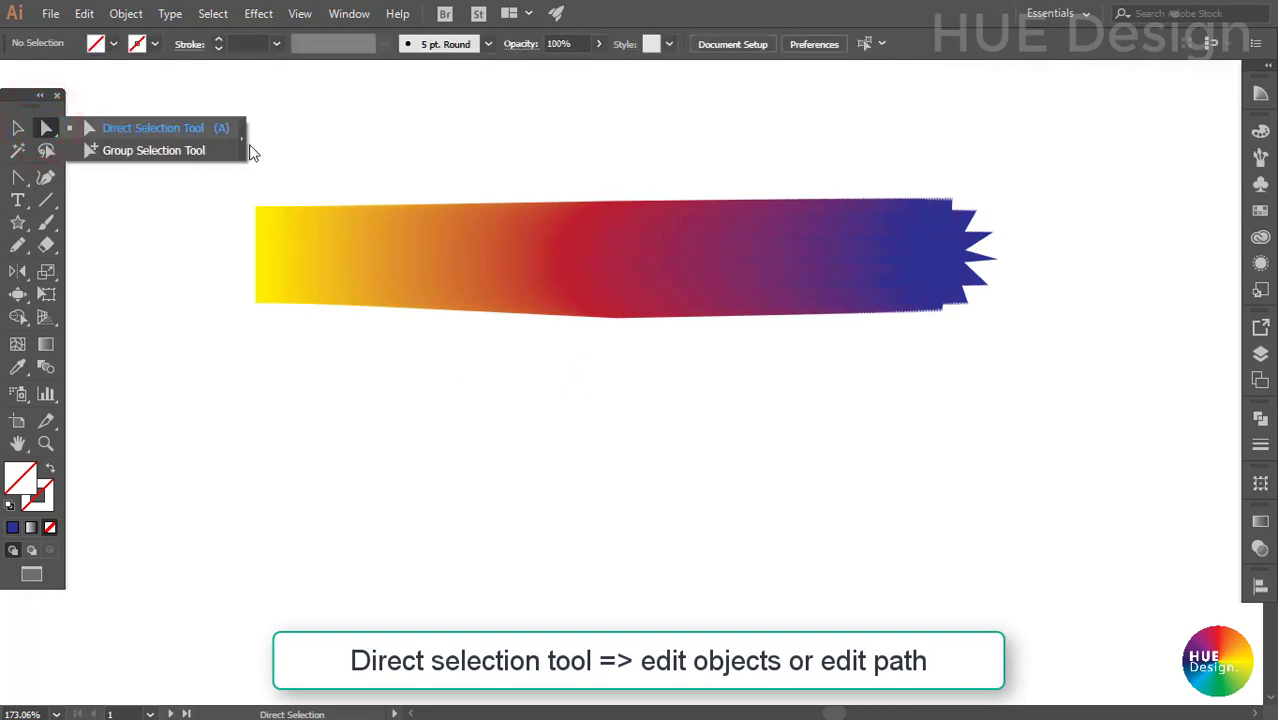
click(602, 262)
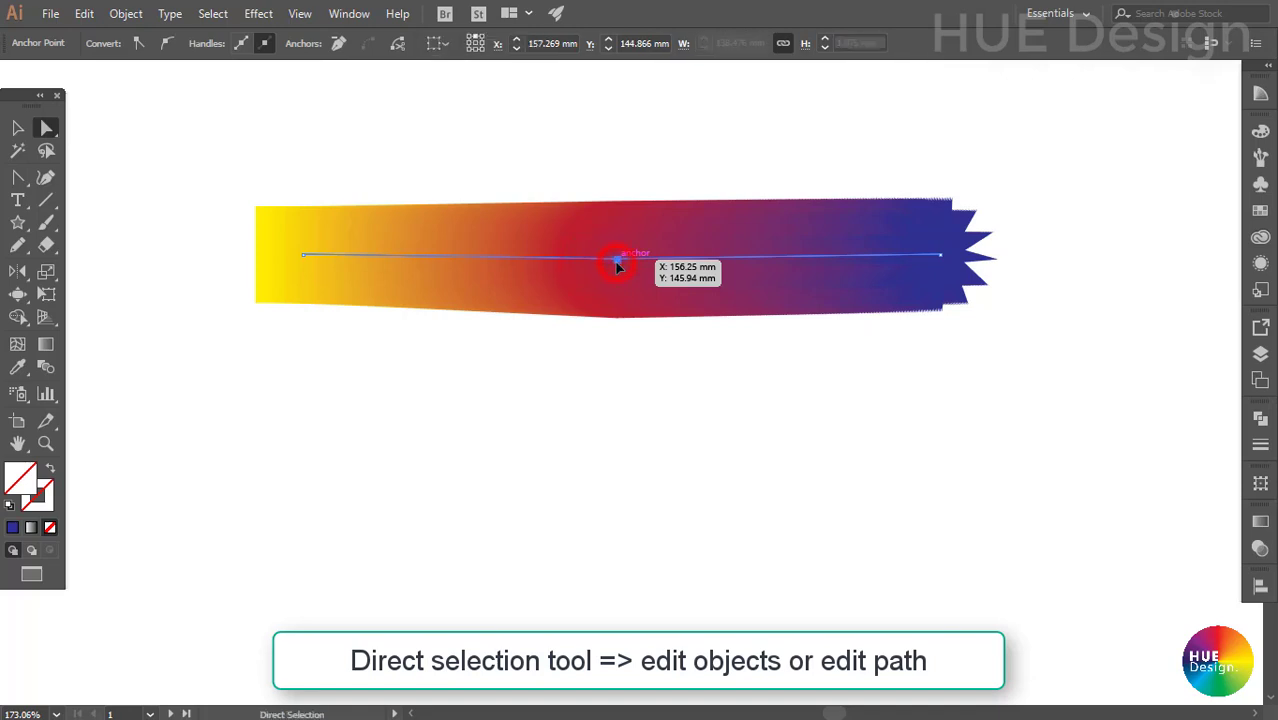
mouse_move(624, 289)
mouse_down()
mouse_move(623, 471)
mouse_move(647, 195)
mouse_move(677, 560)
mouse_up()
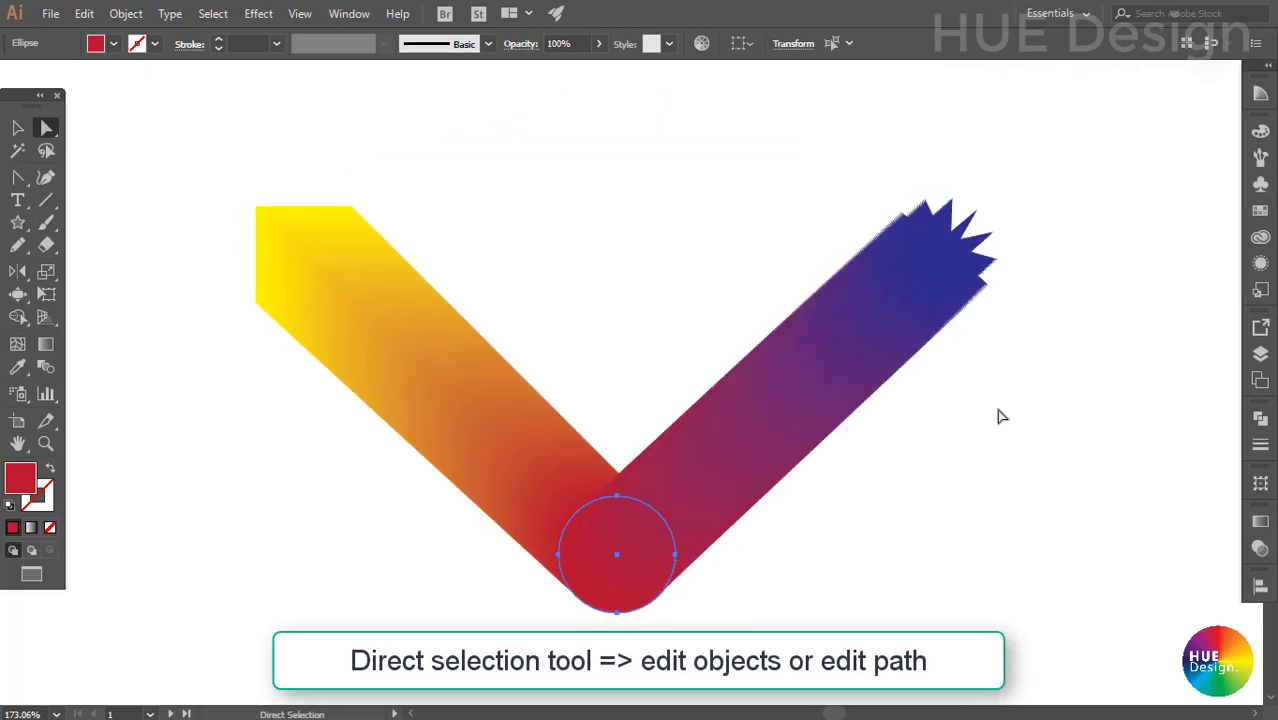
- Select the whole end star and give it a new swatch fill
click(998, 405)
click(955, 247)
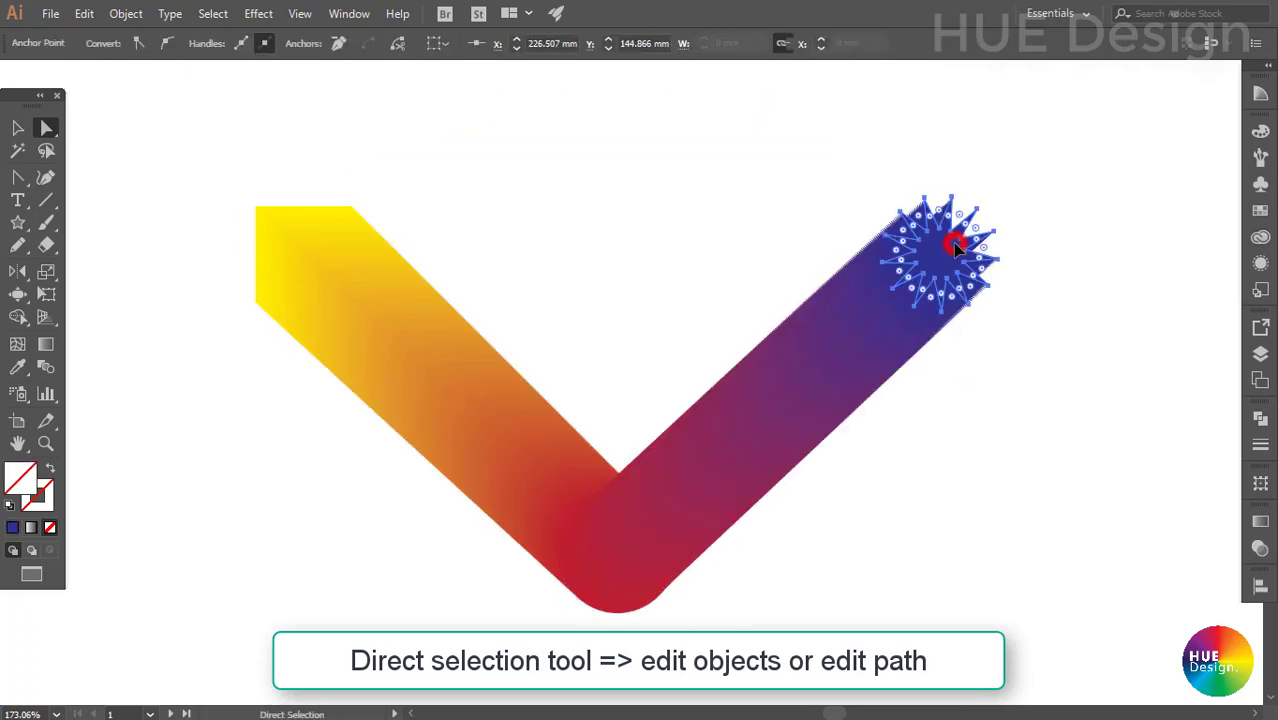
click(1061, 294)
drag(1061, 294, 880, 195)
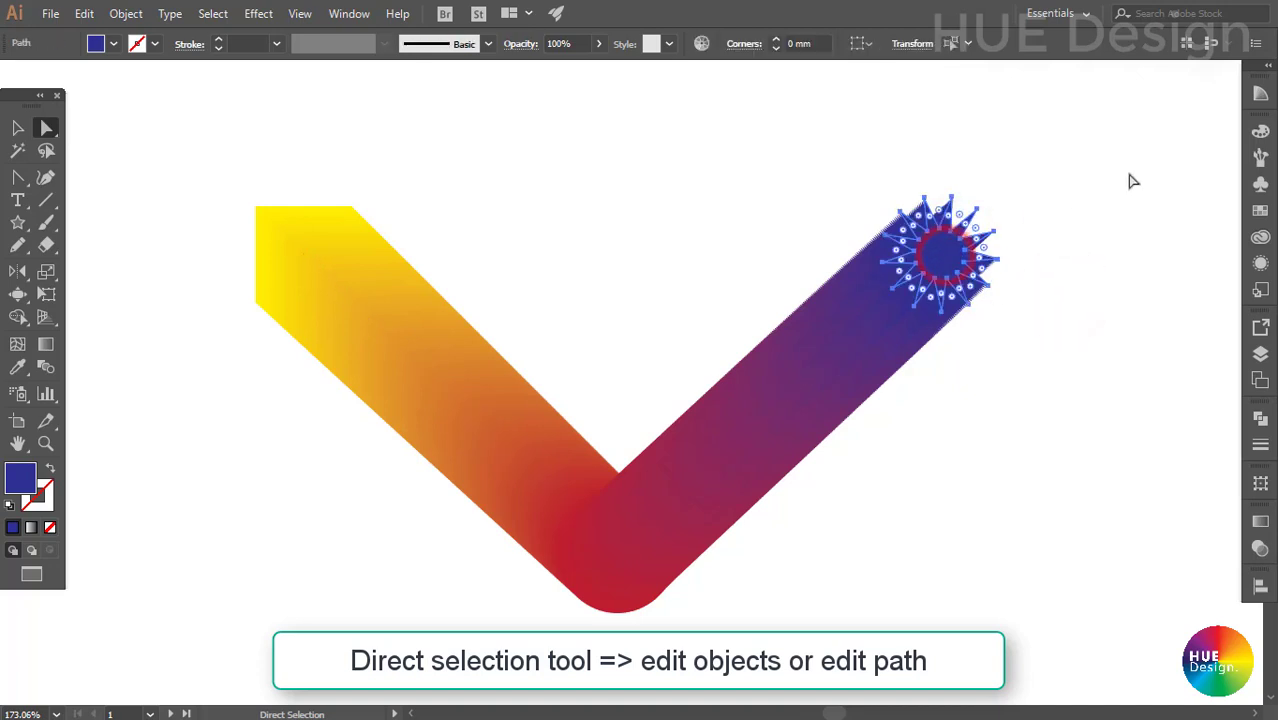
click(1260, 211)
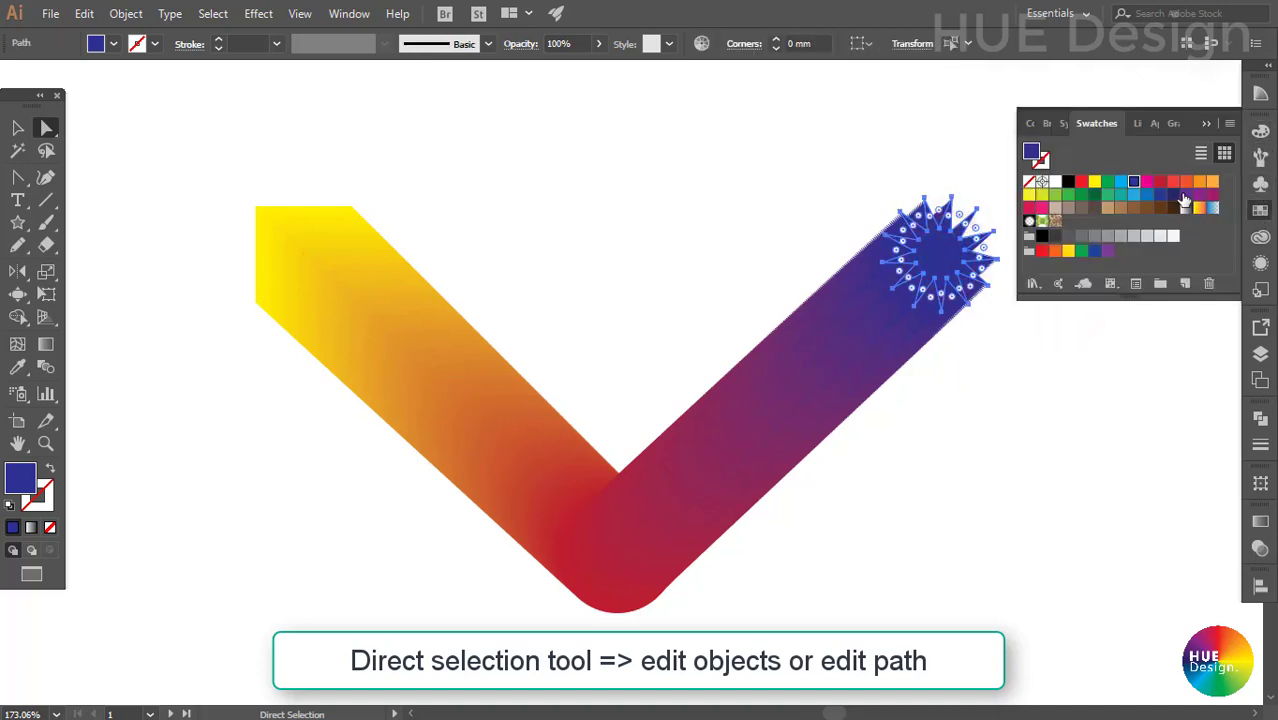
click(1030, 207)
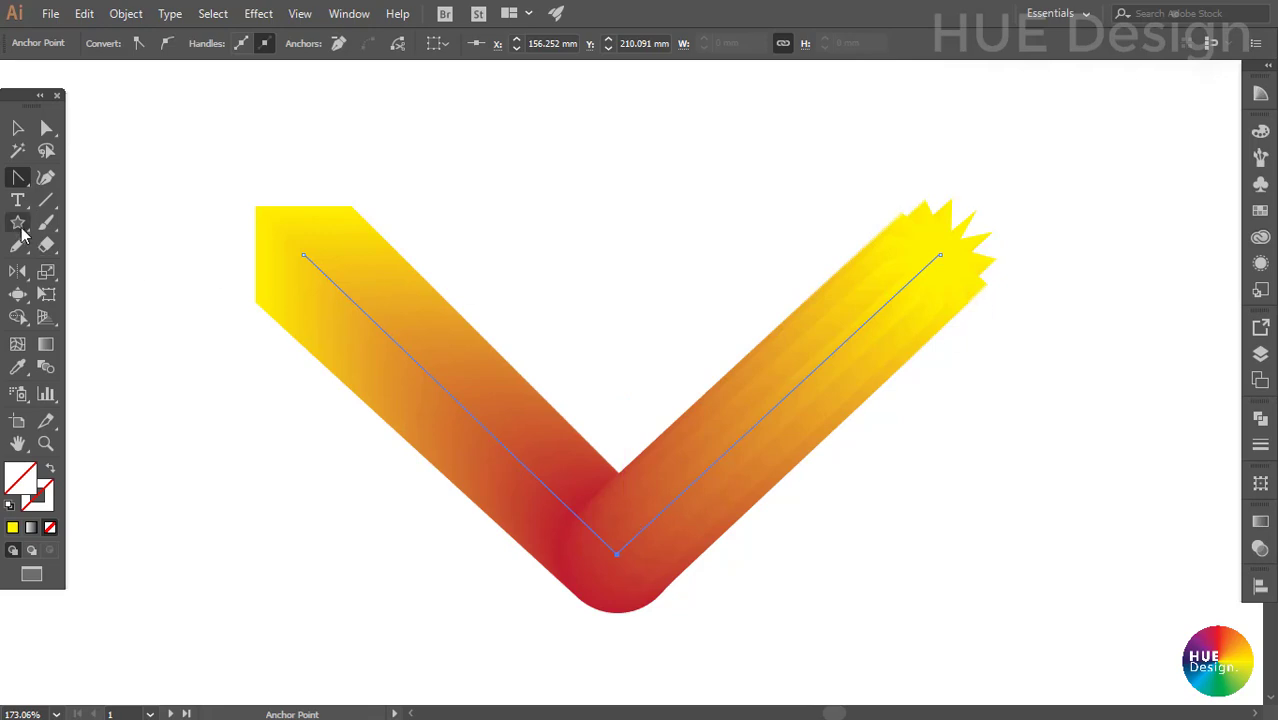
- Convert the spine's bottom corner into a smooth curve and curve the right arm upward
drag(18, 178, 90, 199)
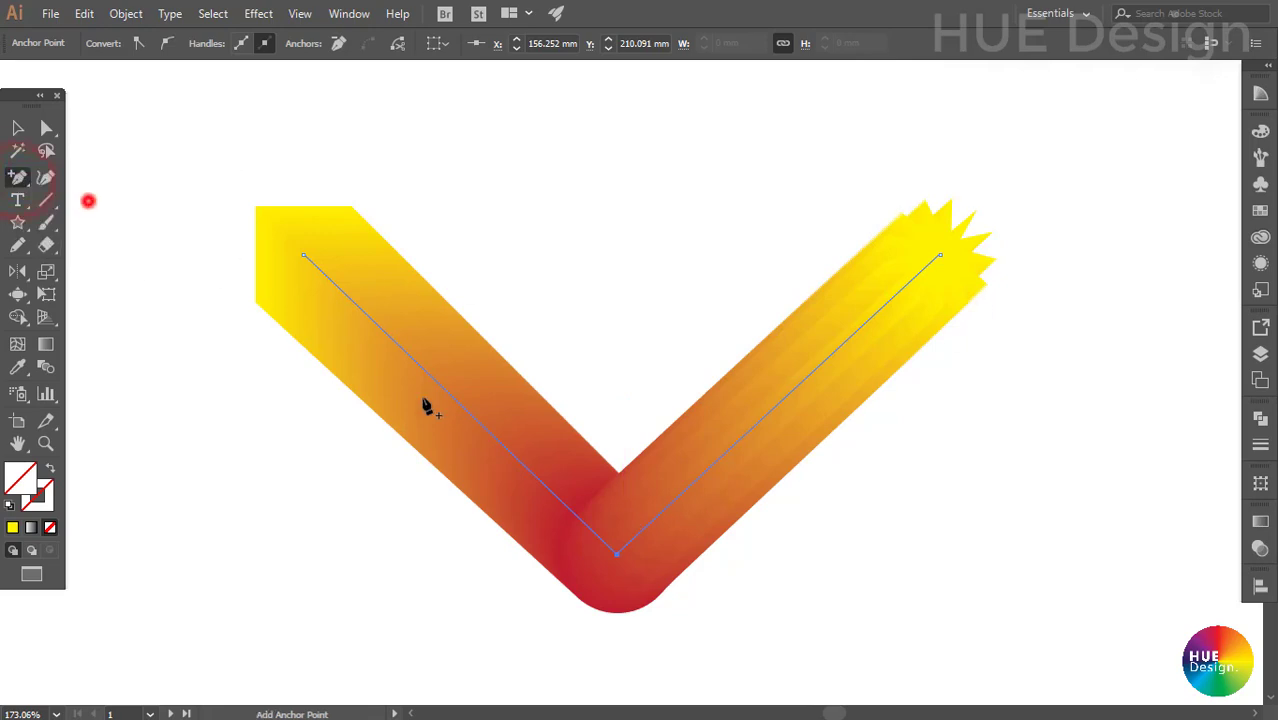
drag(18, 178, 105, 246)
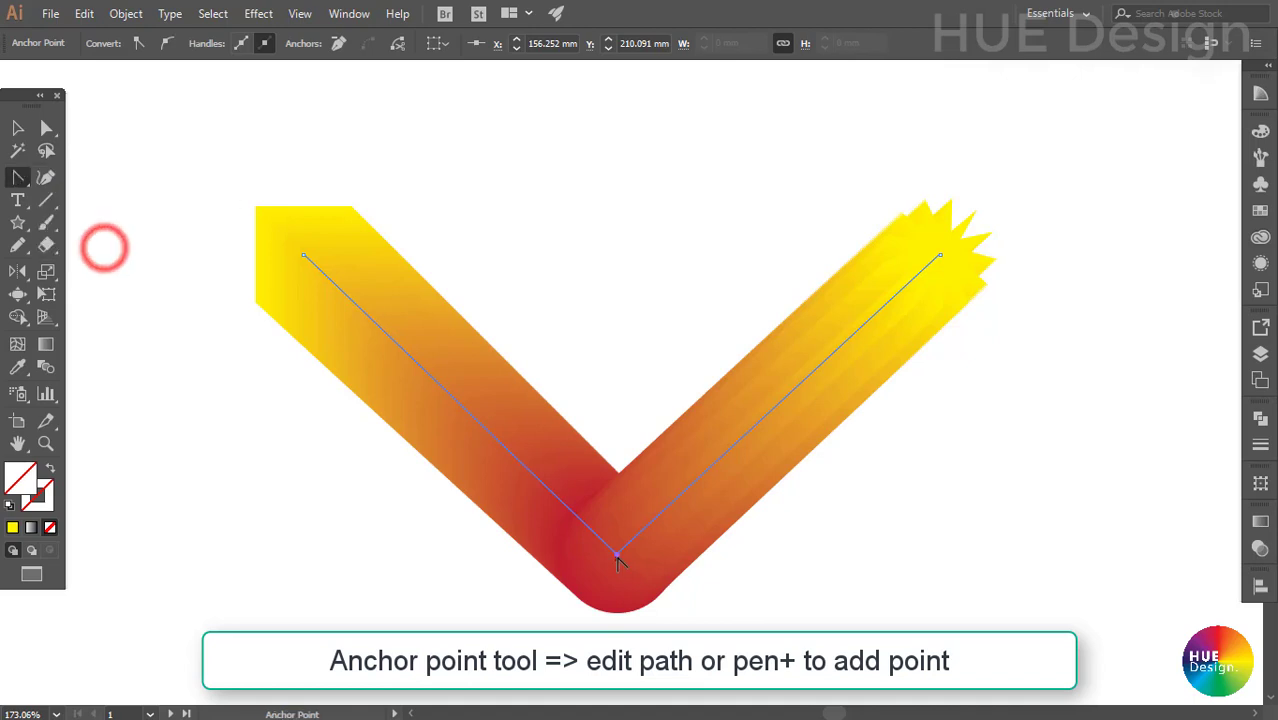
mouse_move(617, 551)
mouse_down()
mouse_move(557, 418)
mouse_move(463, 330)
mouse_move(511, 320)
mouse_up()
scroll(808, 520, down, 3)
drag(789, 558, 675, 168)
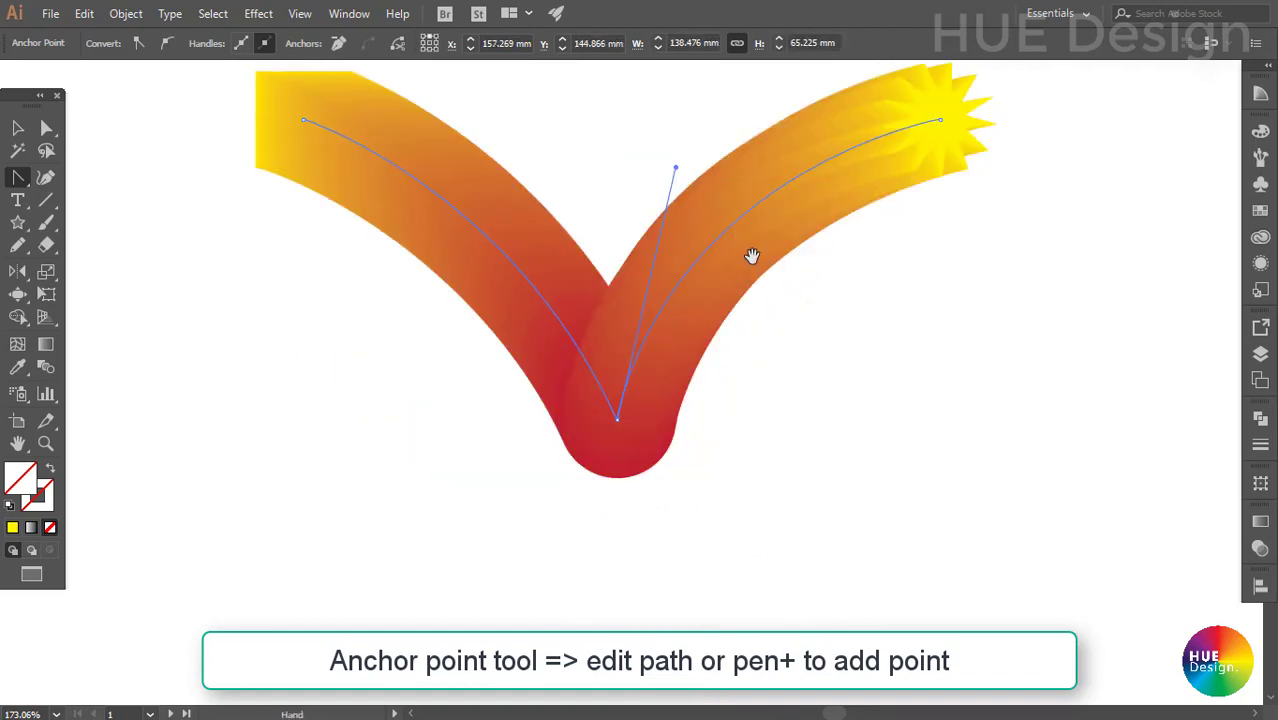
drag(751, 257, 715, 401)
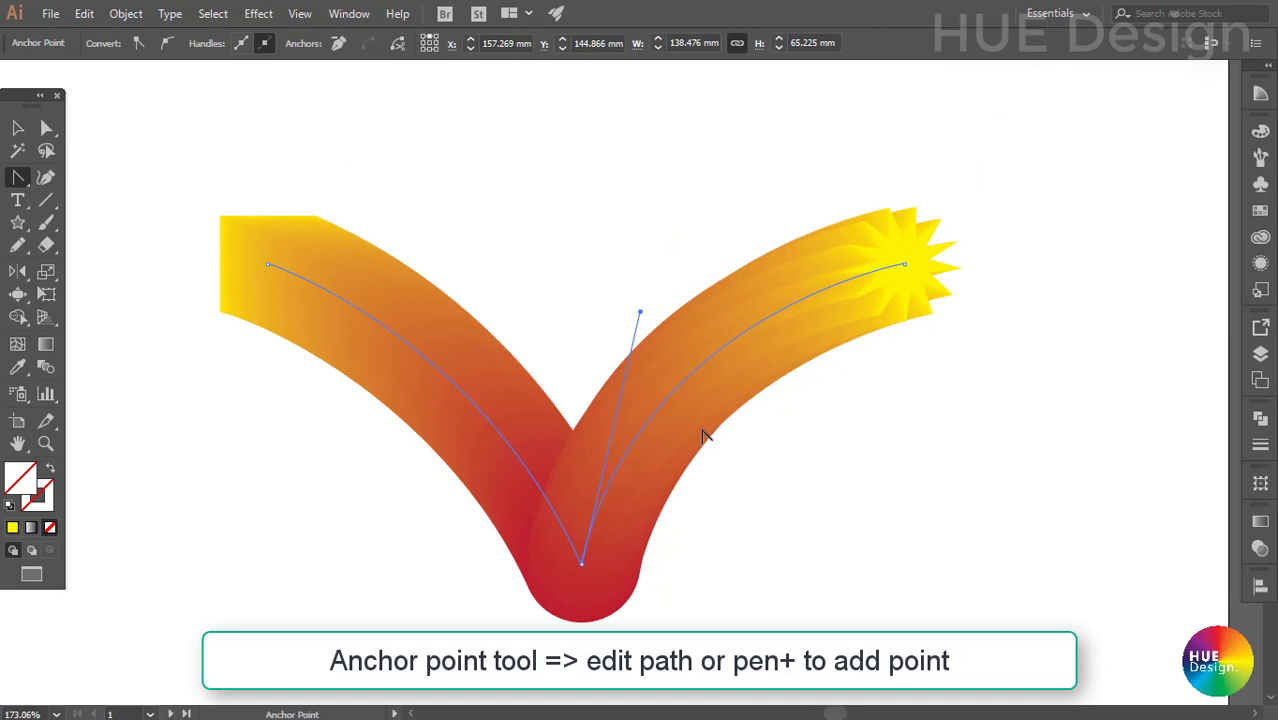
drag(716, 352, 704, 322)
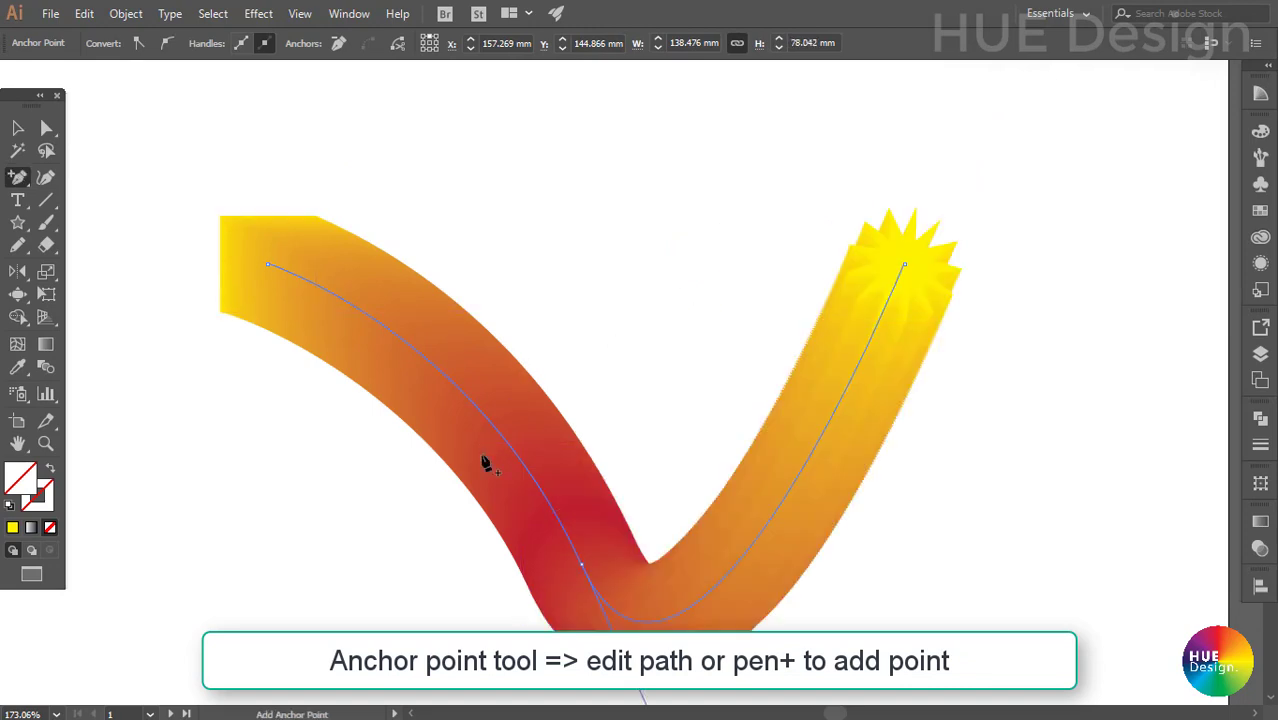
- Smooth the left and right parts of the spine with long handles, then deselect
drag(482, 447, 385, 443)
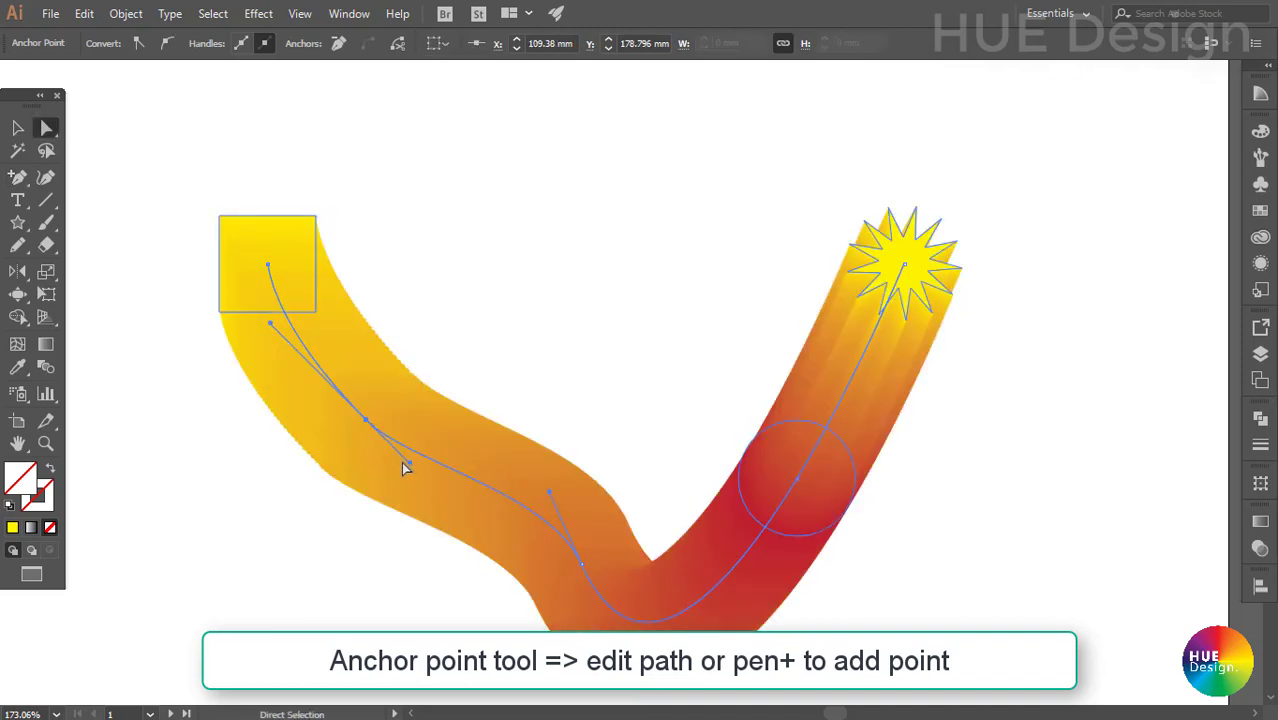
drag(408, 468, 448, 422)
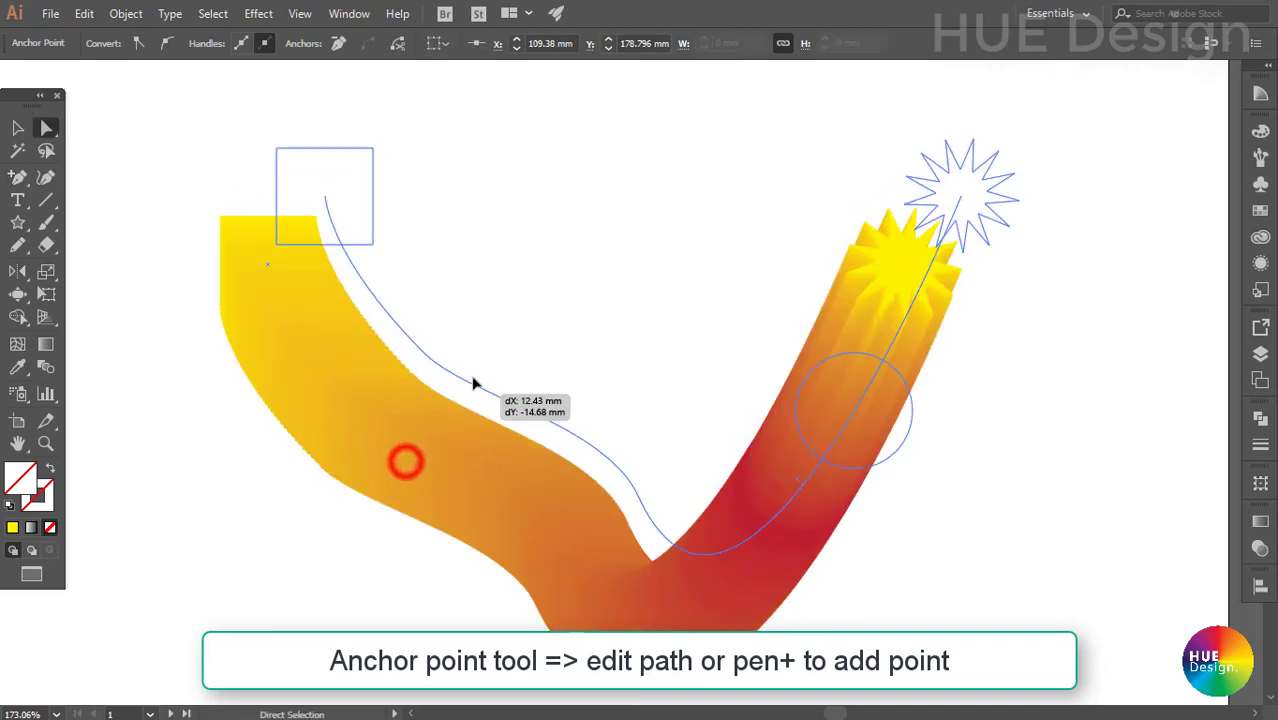
click(277, 421)
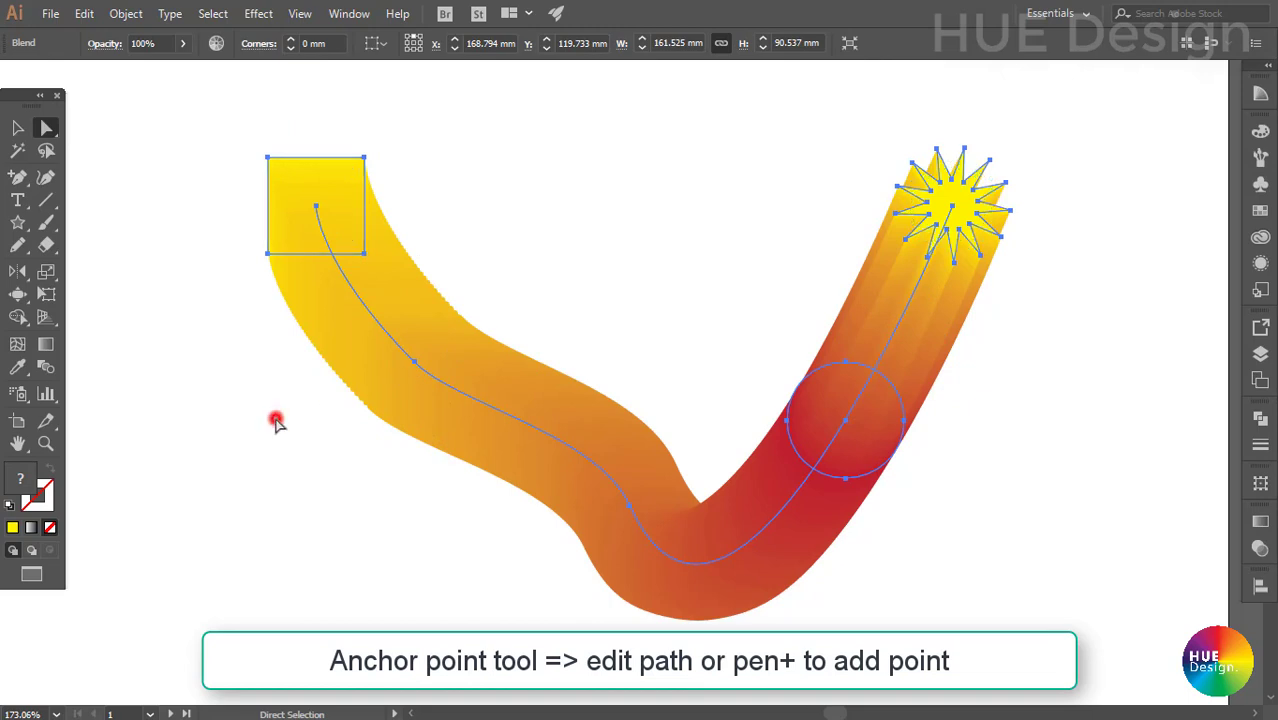
click(416, 363)
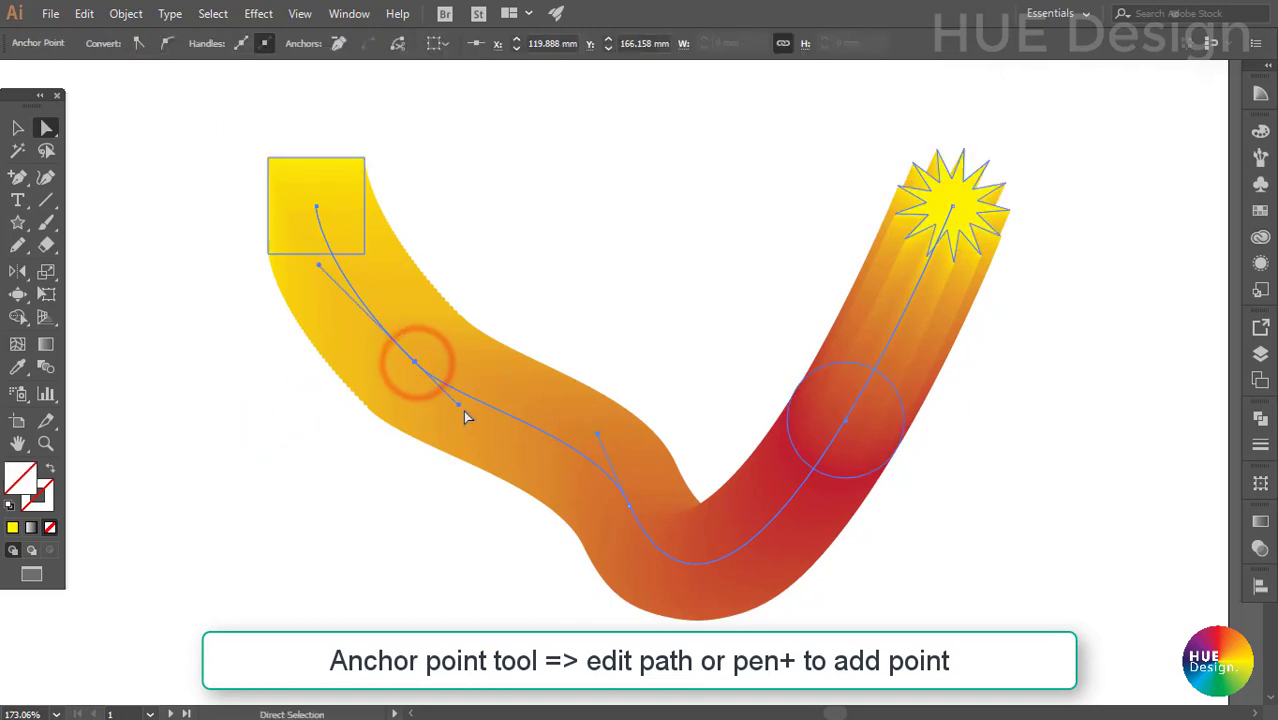
mouse_move(457, 405)
mouse_down()
mouse_move(538, 299)
mouse_move(519, 243)
mouse_up()
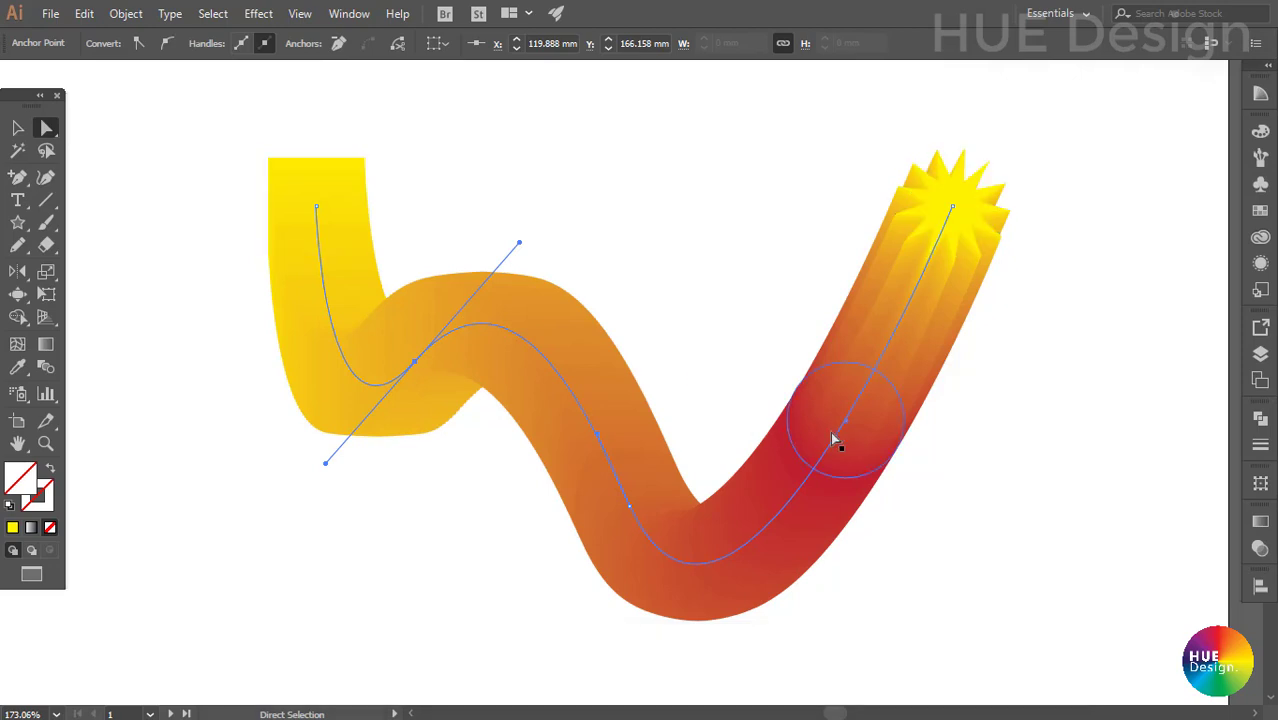
mouse_move(845, 421)
mouse_down()
mouse_move(903, 327)
mouse_move(969, 478)
mouse_up()
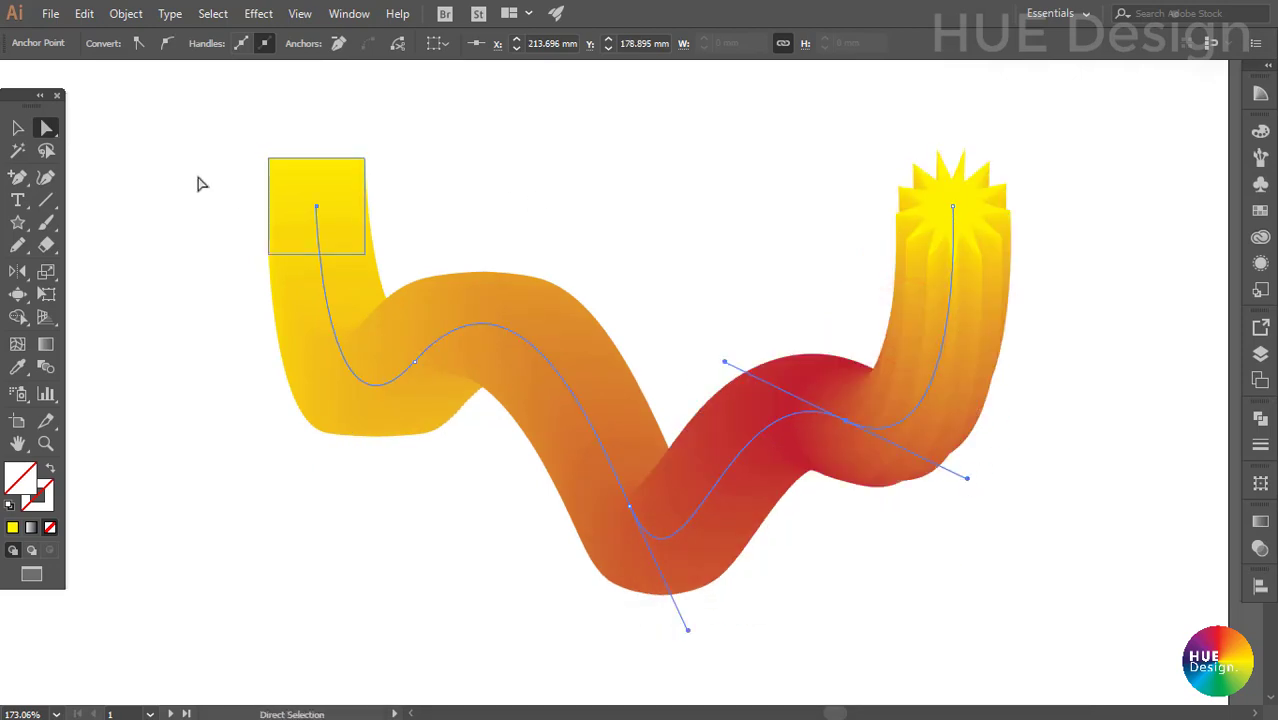
click(14, 128)
click(735, 211)
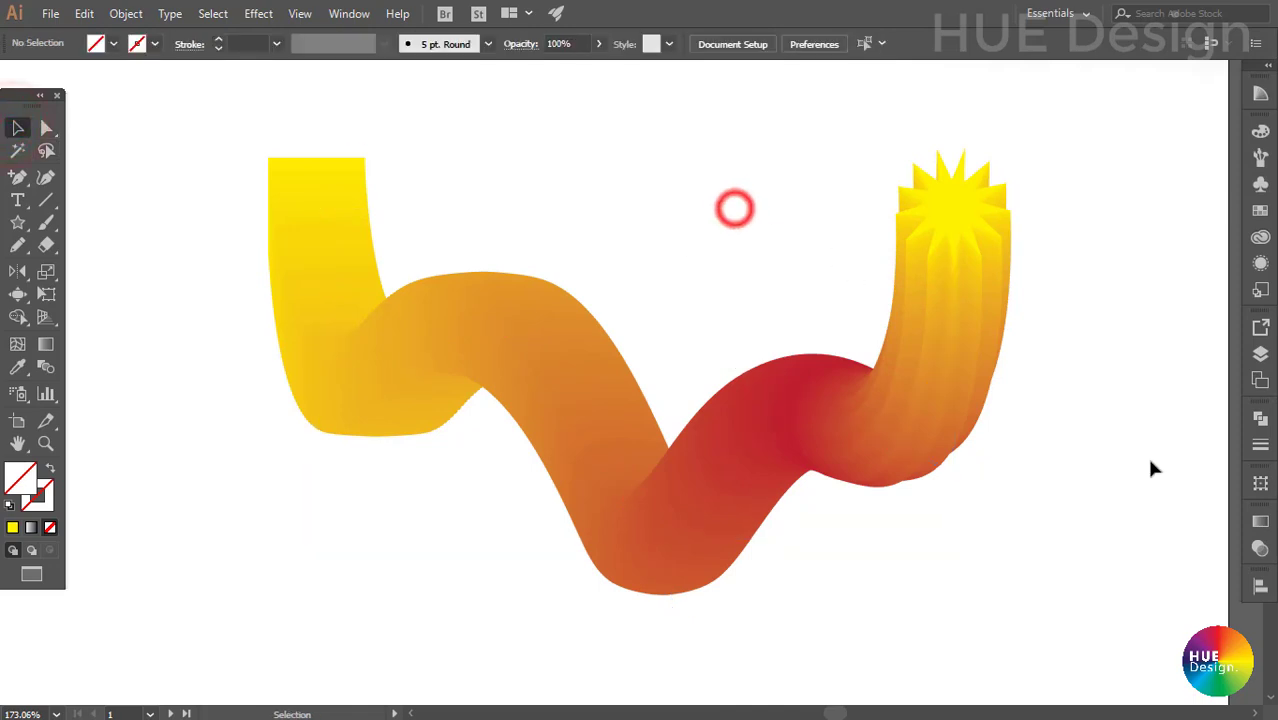
click(1150, 457)
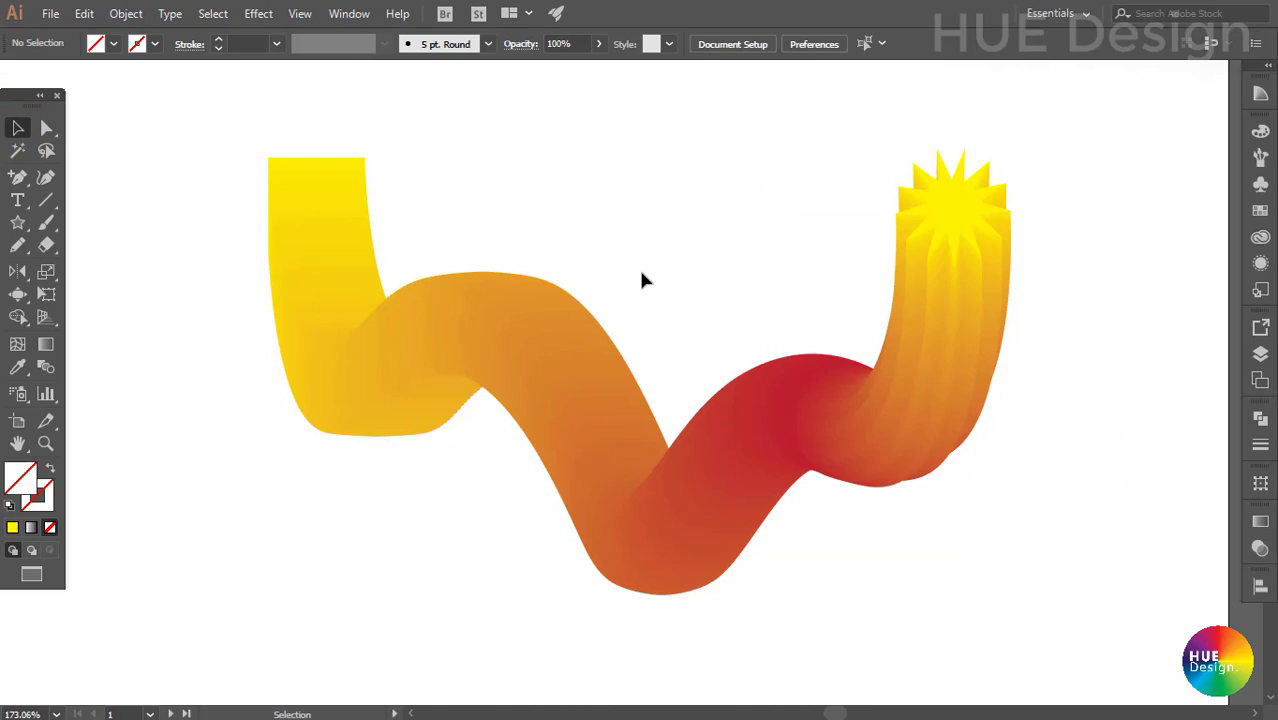
- Show the Object > Blend menu to review Reverse Front to Back and Release
click(126, 13)
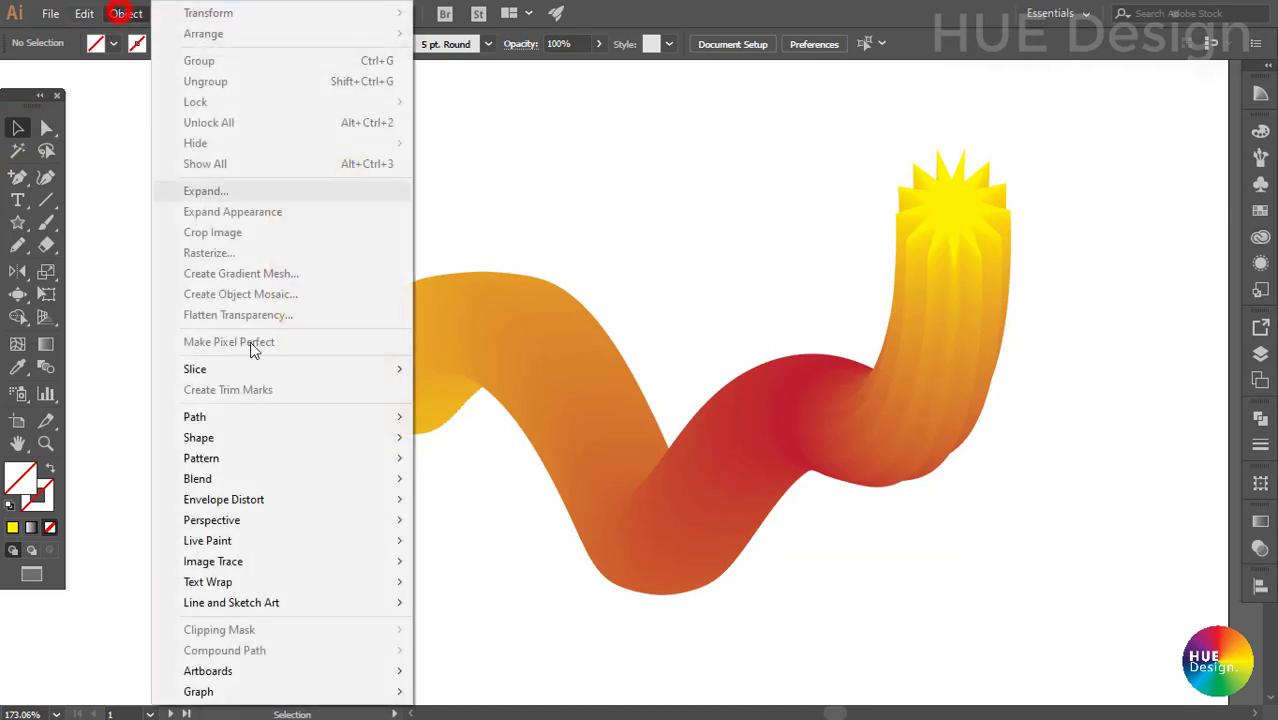
mouse_move(198, 479)
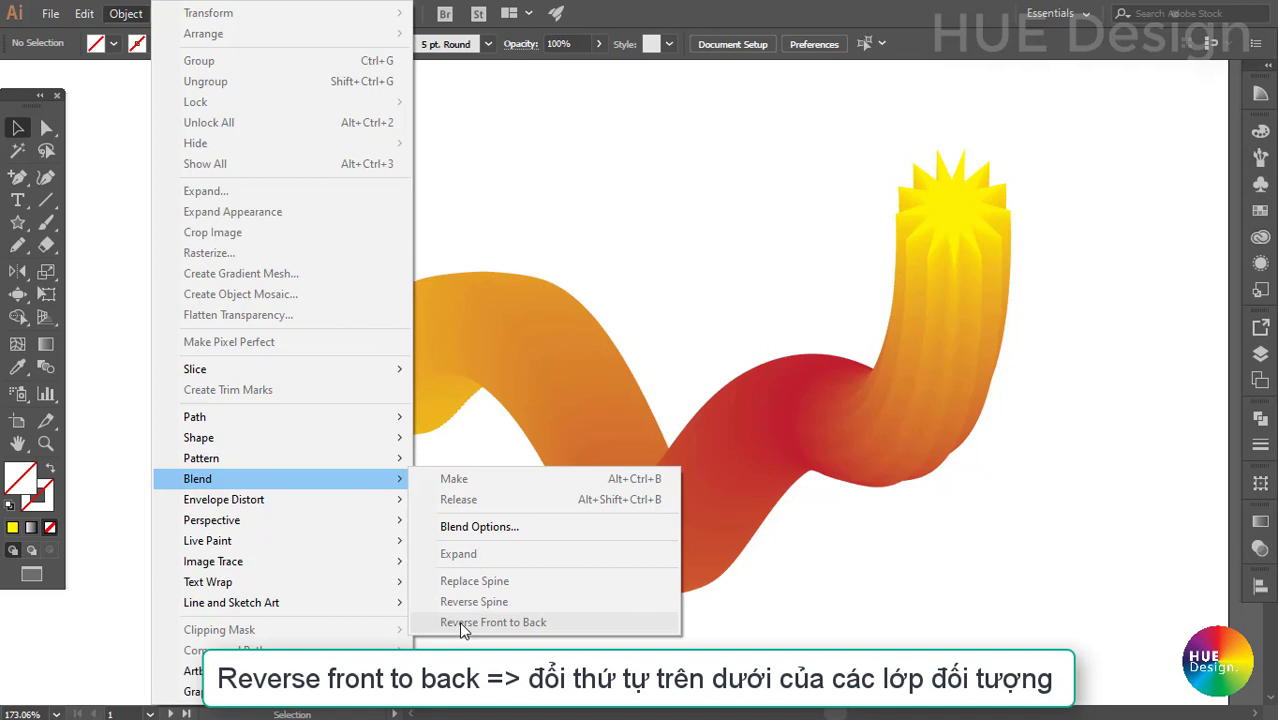
- Release the ribbon blend into its square, circle and star, then undo the release
click(475, 500)
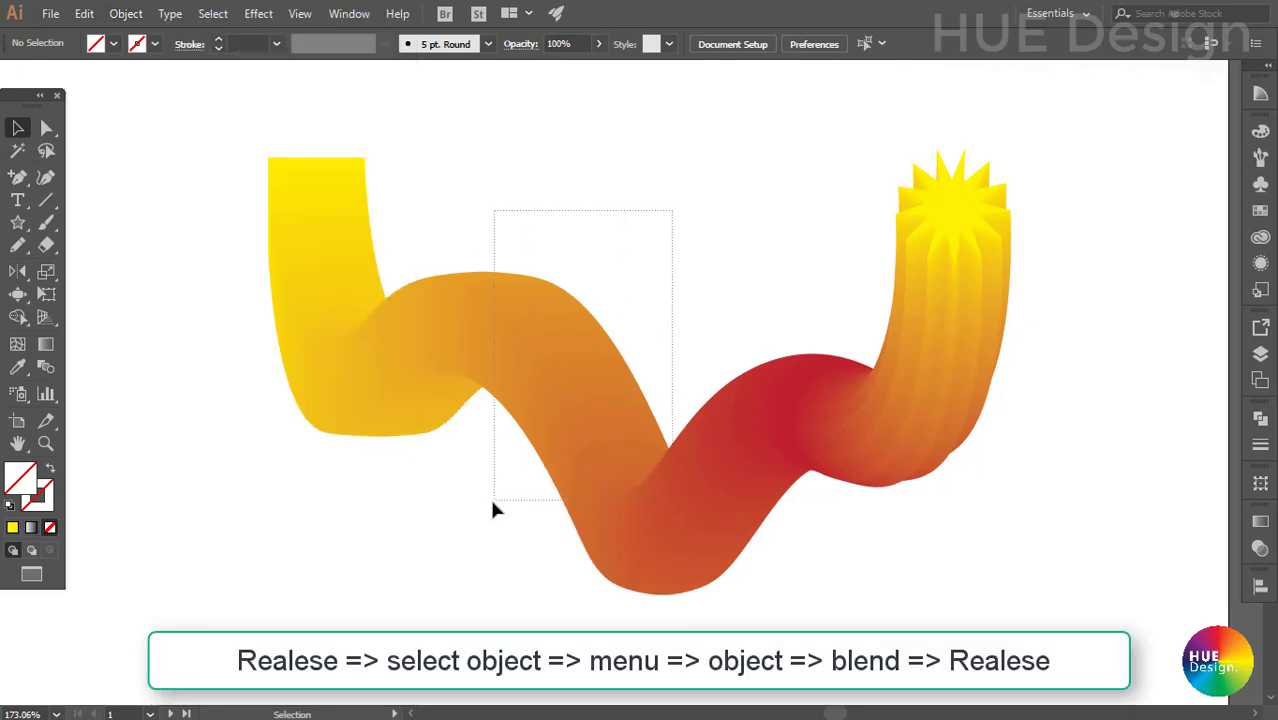
drag(476, 528, 476, 524)
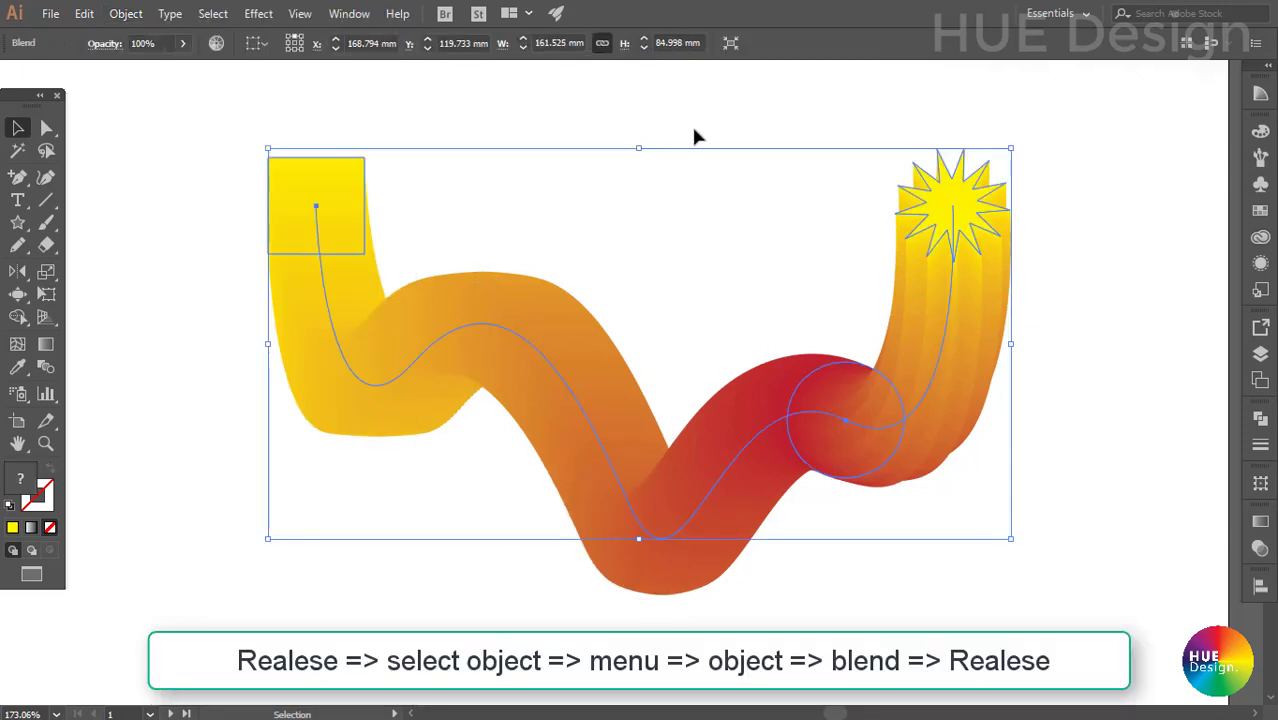
click(125, 14)
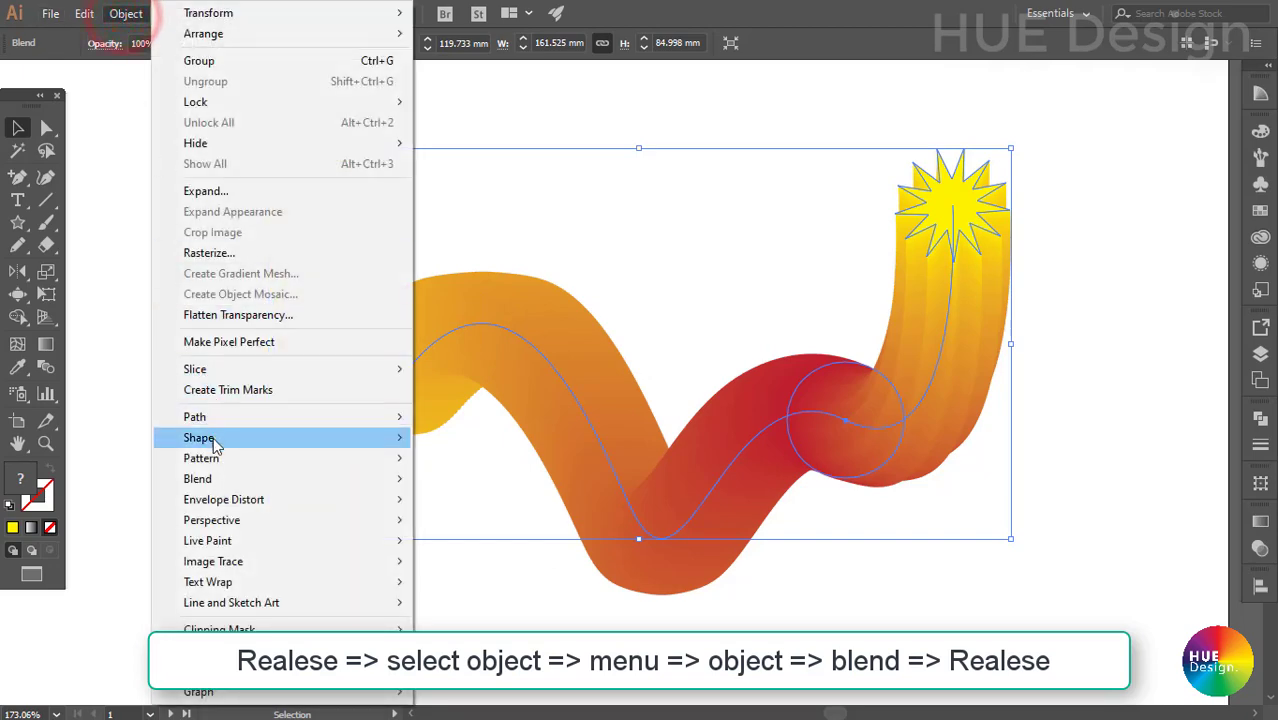
click(470, 502)
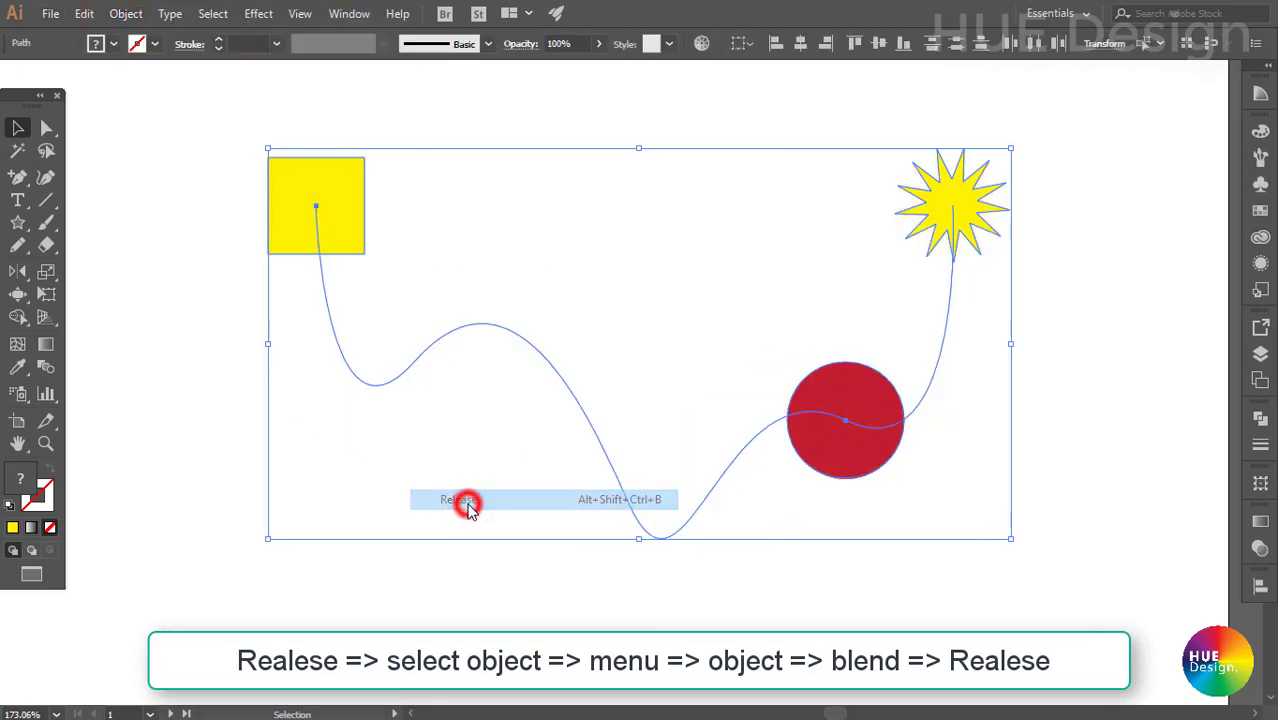
click(603, 295)
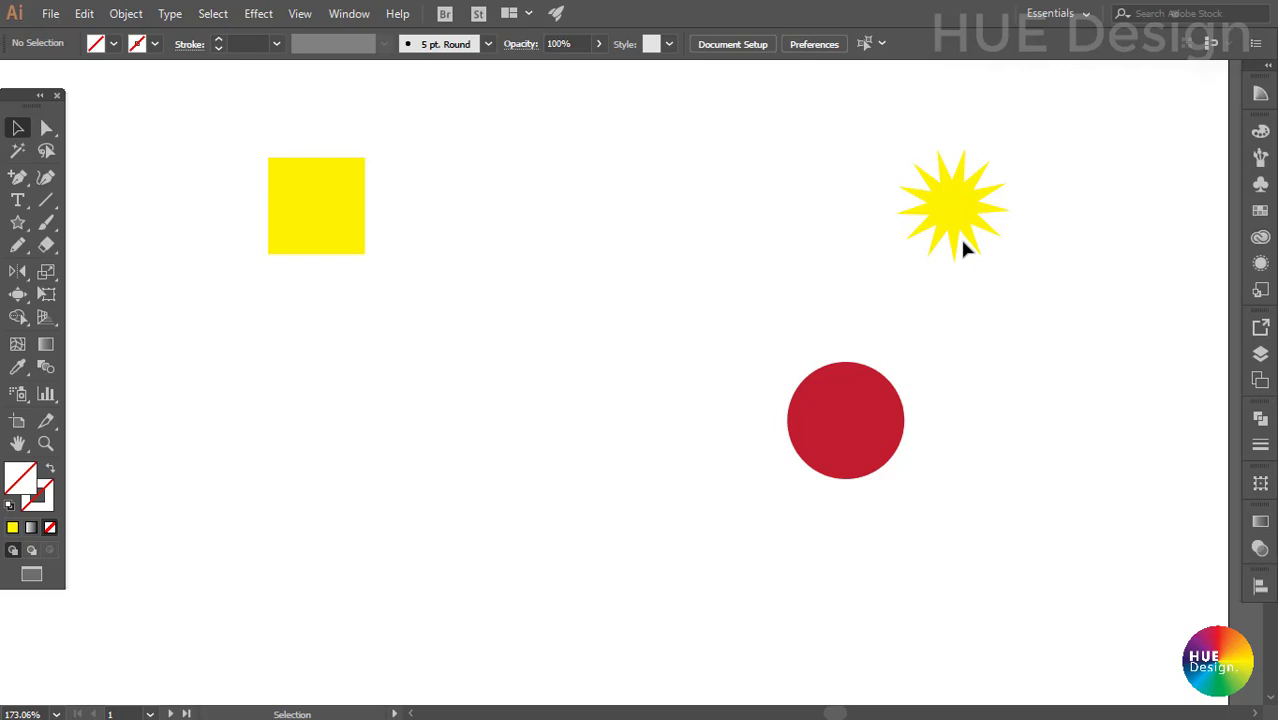
key(ctrl+z)
- Expand the ribbon blend via Object > Blend > Expand and reselect the resulting group
click(121, 20)
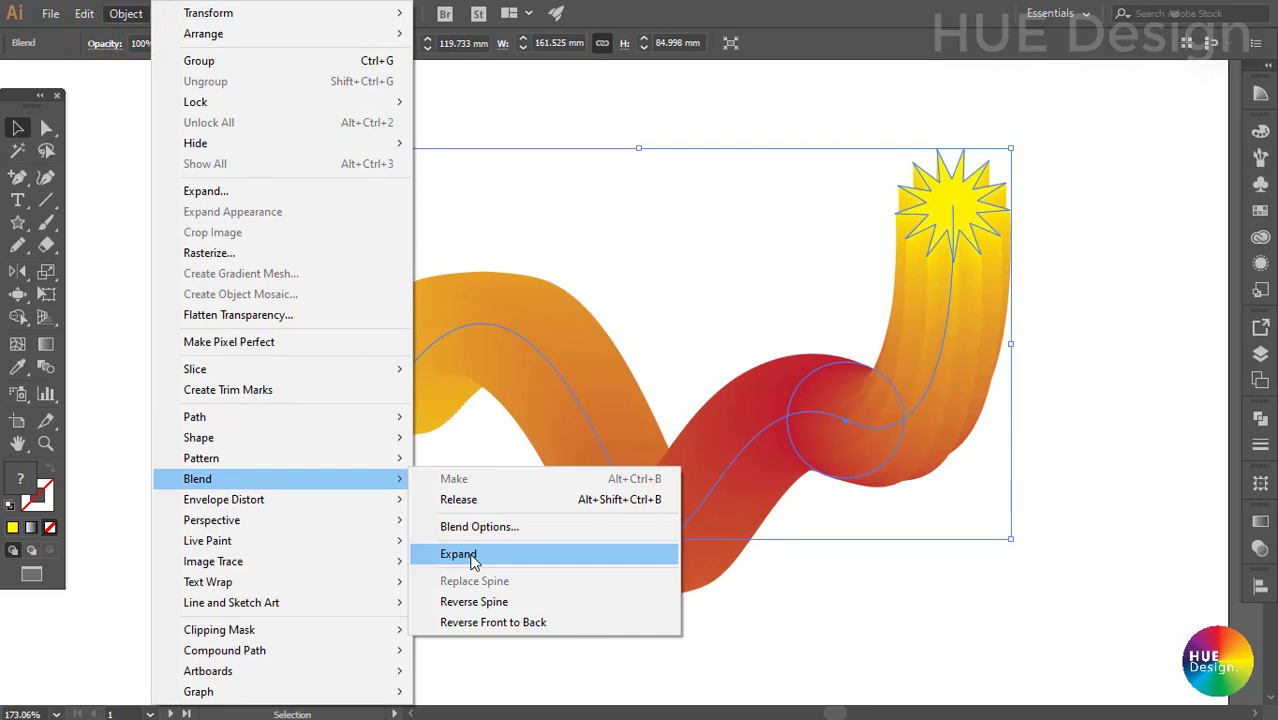
click(472, 557)
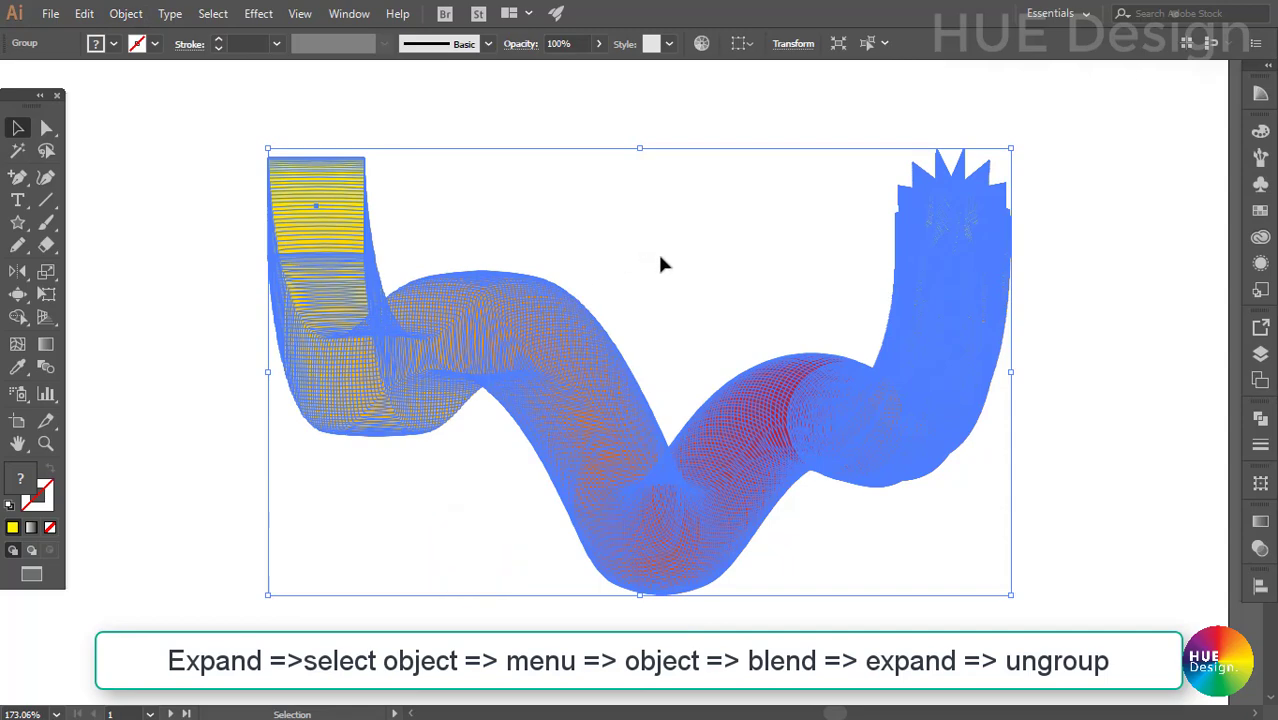
click(657, 260)
click(448, 306)
click(663, 275)
- Ungroup the expanded ribbon and pull one orange piece out of it
click(508, 365)
right_click(510, 328)
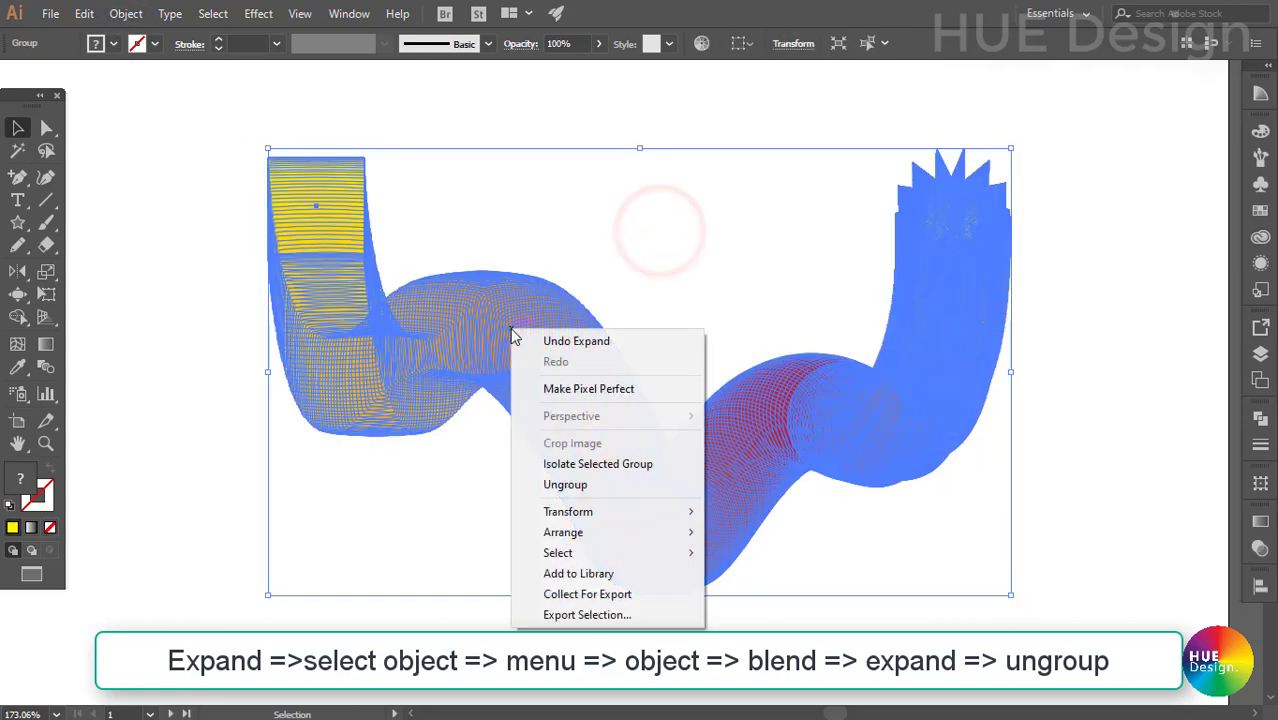
click(585, 486)
click(679, 275)
click(566, 350)
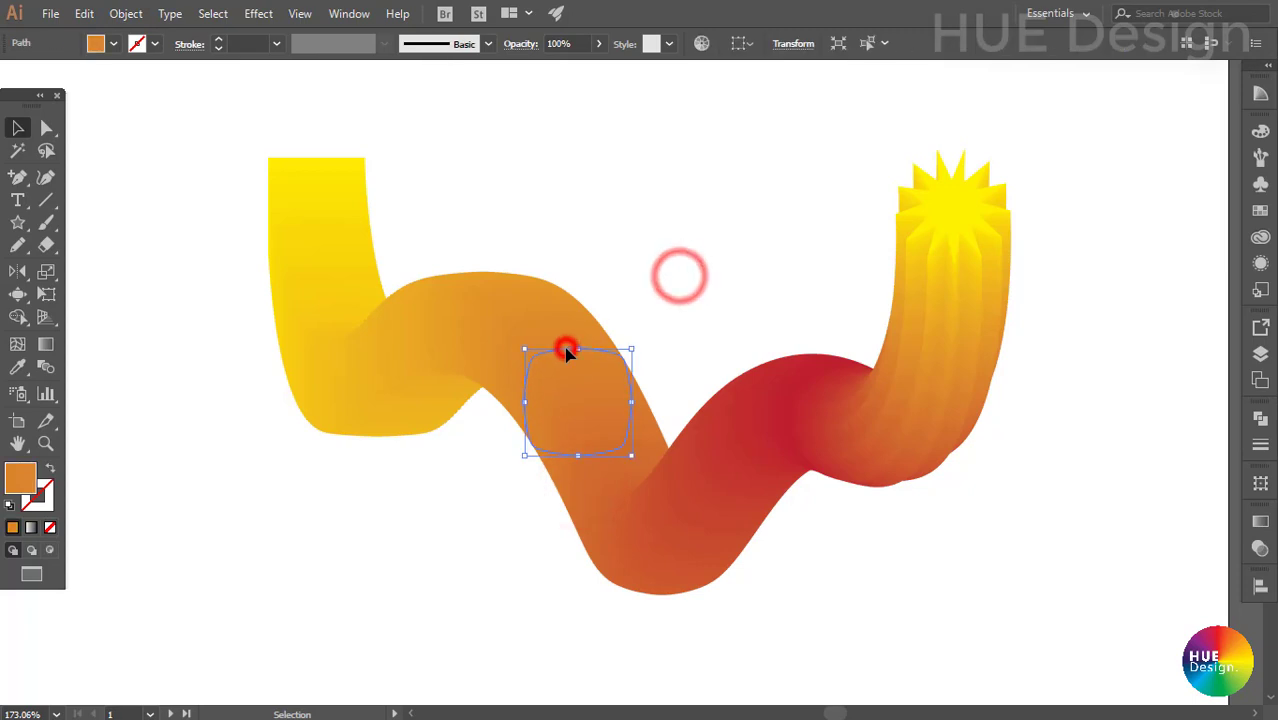
drag(566, 352, 730, 216)
- Drag more pieces away from the ribbon: orange shapes, the yellow square, a red circle and the stars
drag(613, 308, 582, 205)
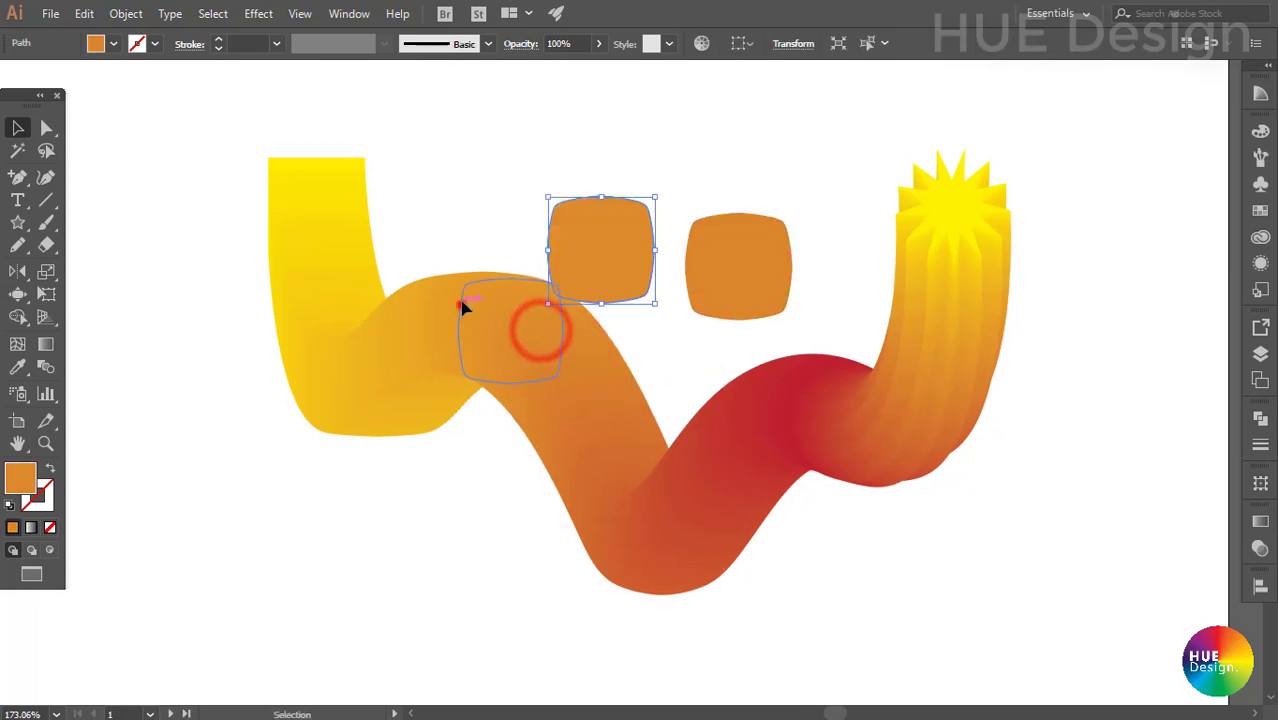
drag(463, 308, 516, 166)
drag(419, 305, 385, 476)
drag(385, 405, 240, 237)
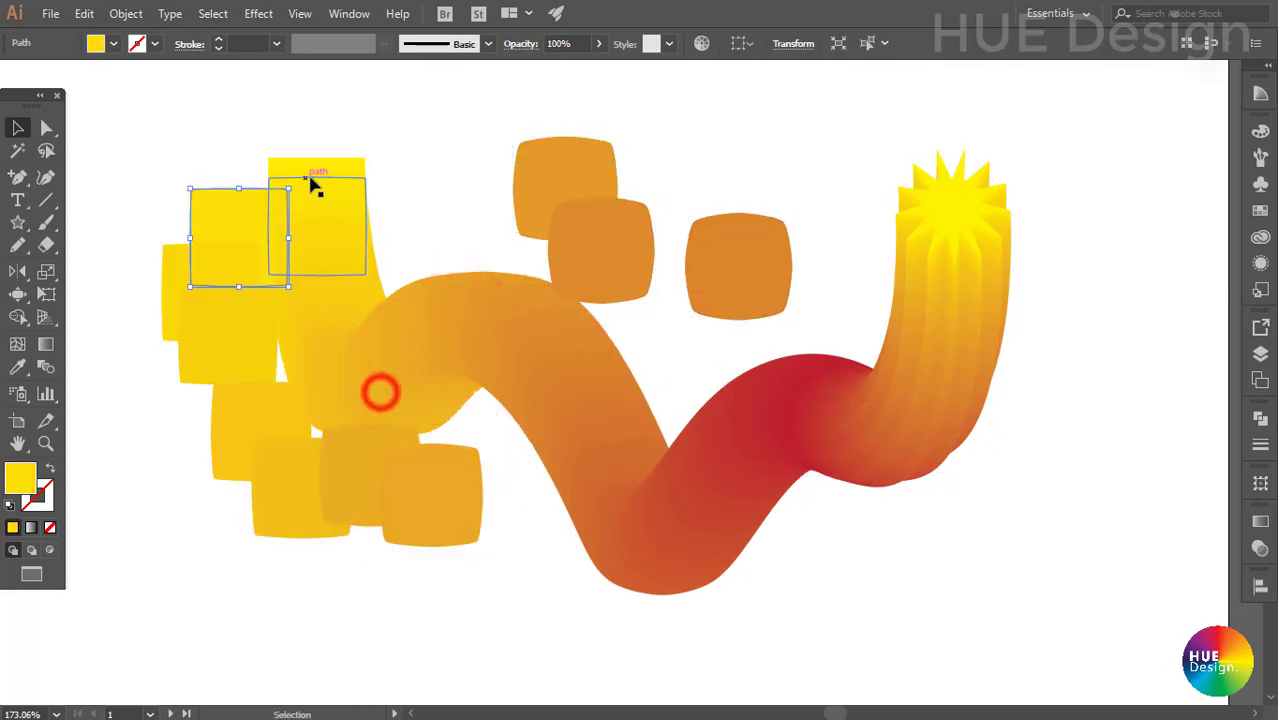
drag(309, 178, 303, 161)
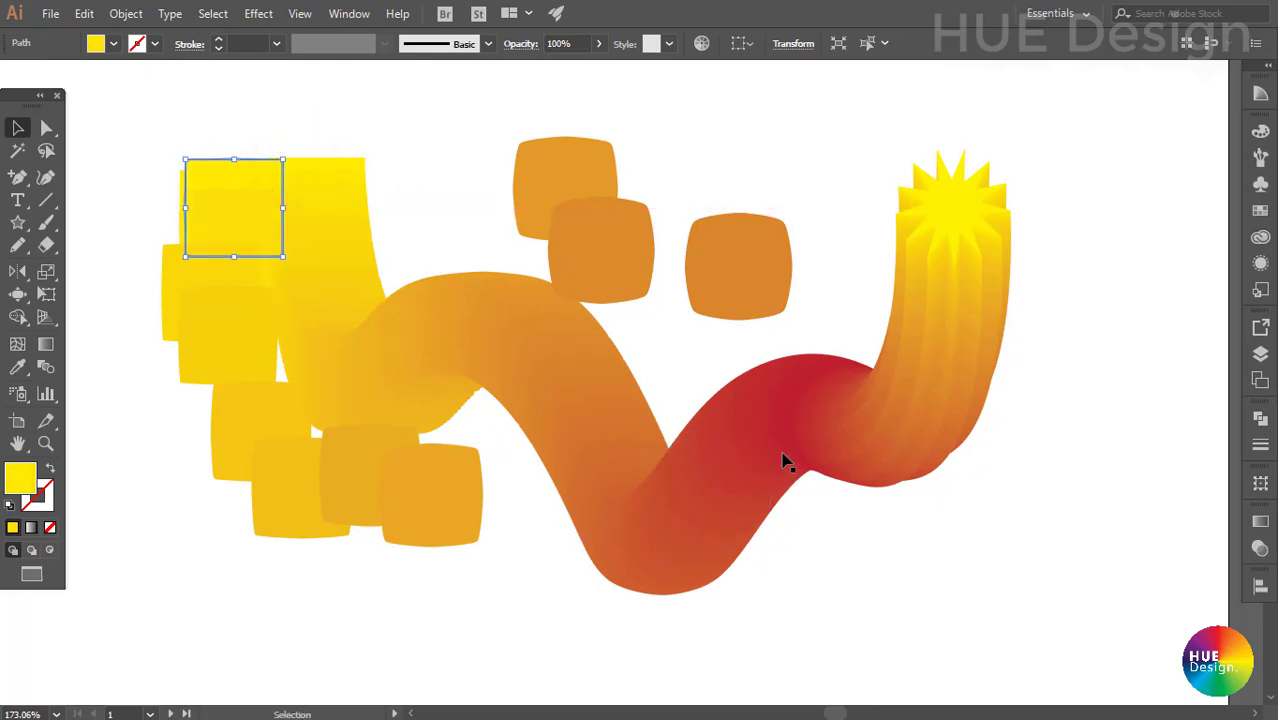
drag(783, 461, 825, 612)
drag(890, 434, 1010, 470)
drag(968, 327, 1088, 357)
drag(970, 251, 1093, 214)
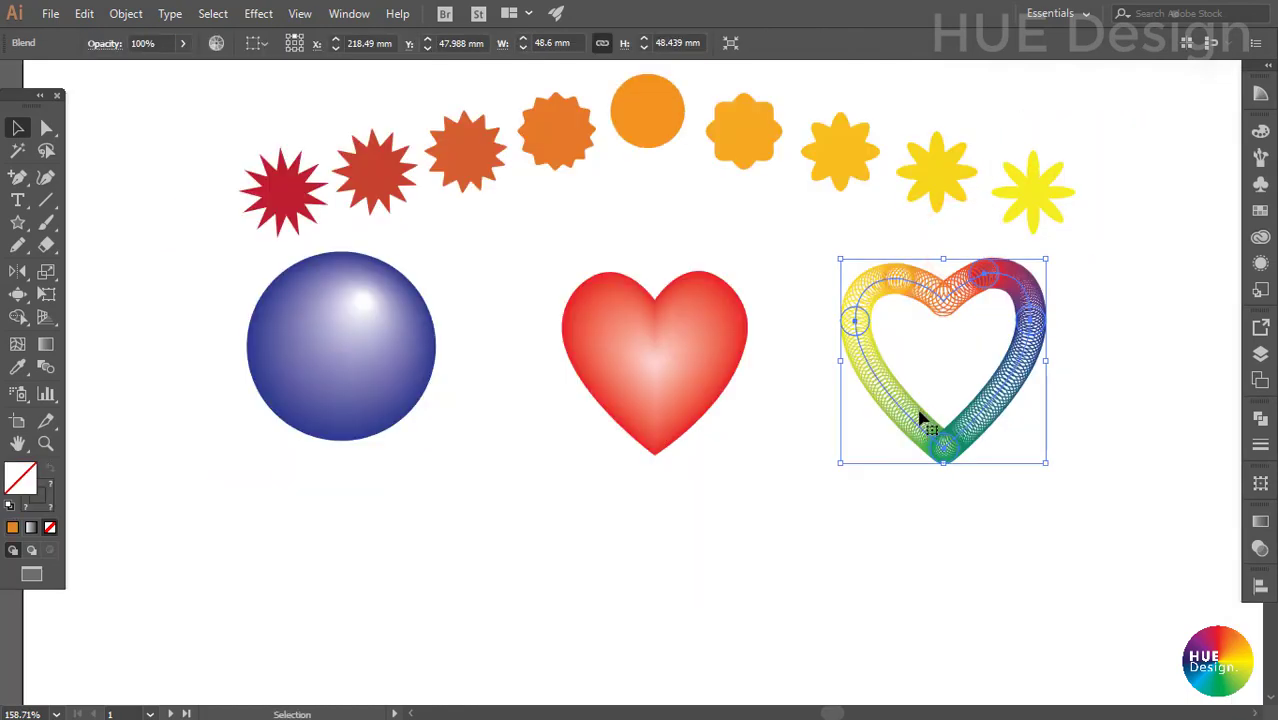
- Deselect the rainbow heart blend and scroll down to the plain outlined heart
click(920, 416)
scroll(857, 452, down, 1)
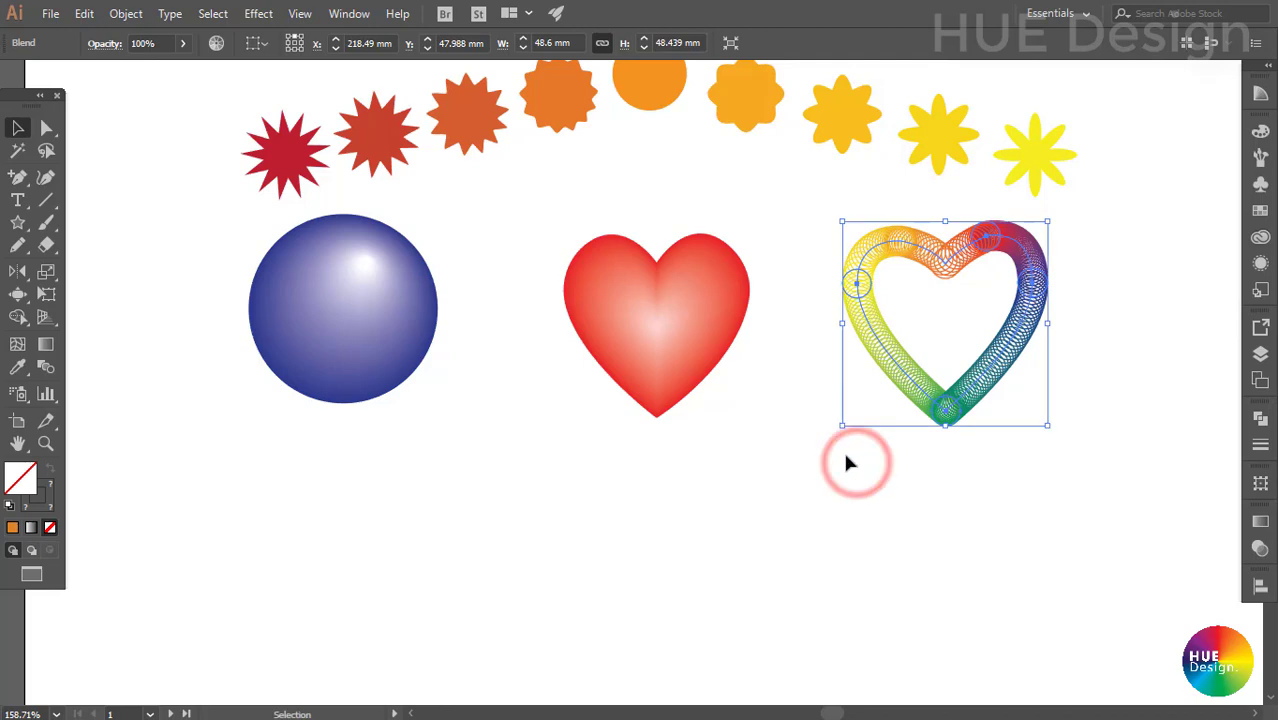
click(906, 372)
click(1003, 445)
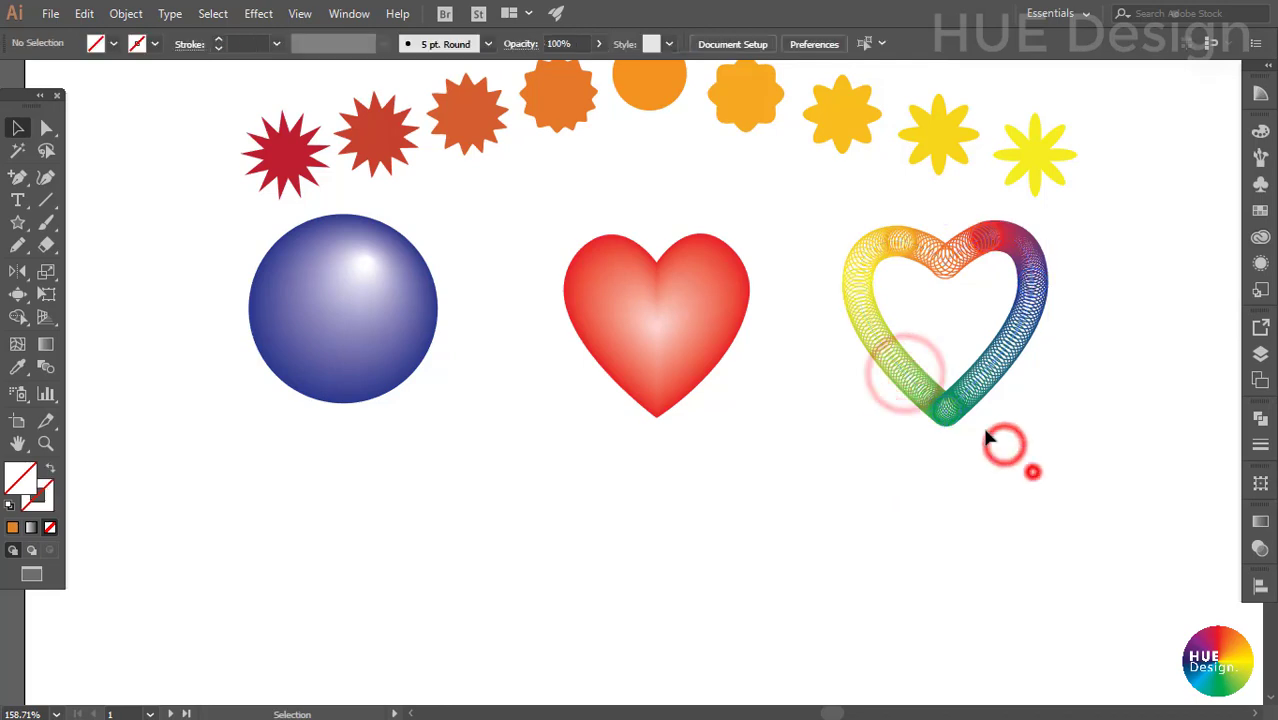
drag(1032, 470, 1069, 378)
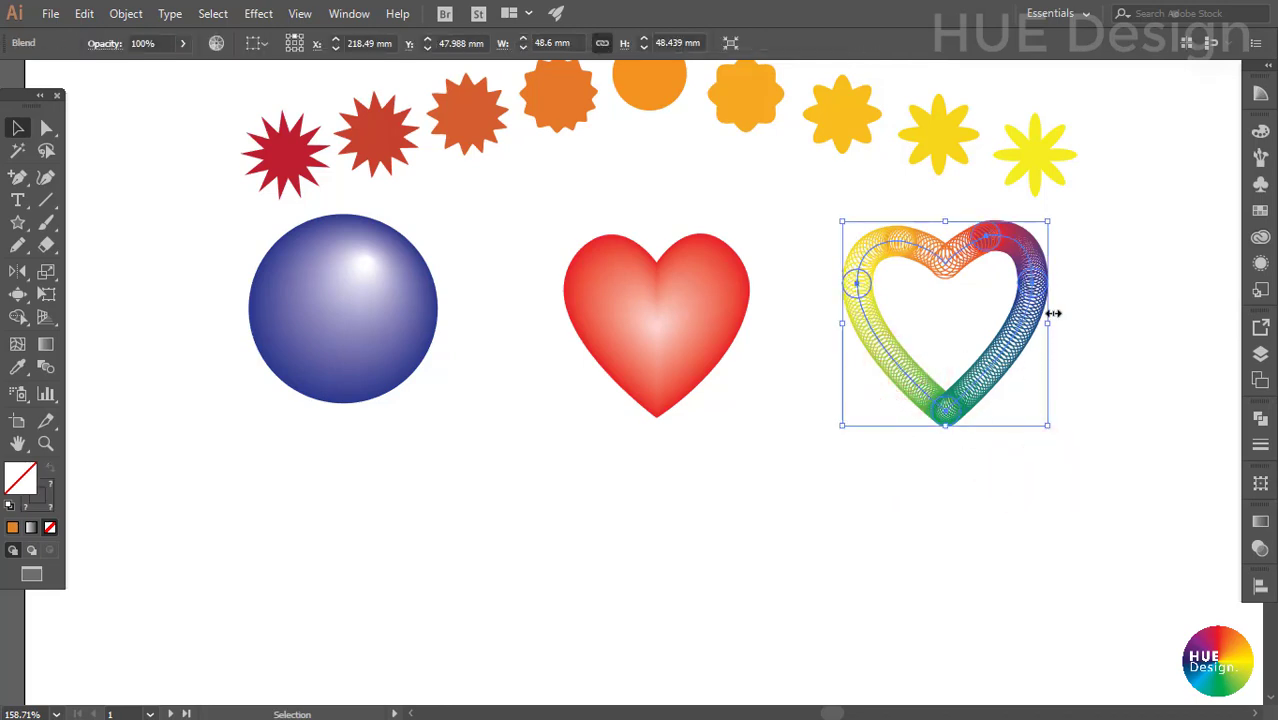
click(745, 513)
key(ctrl+v)
scroll(736, 463, down, 3)
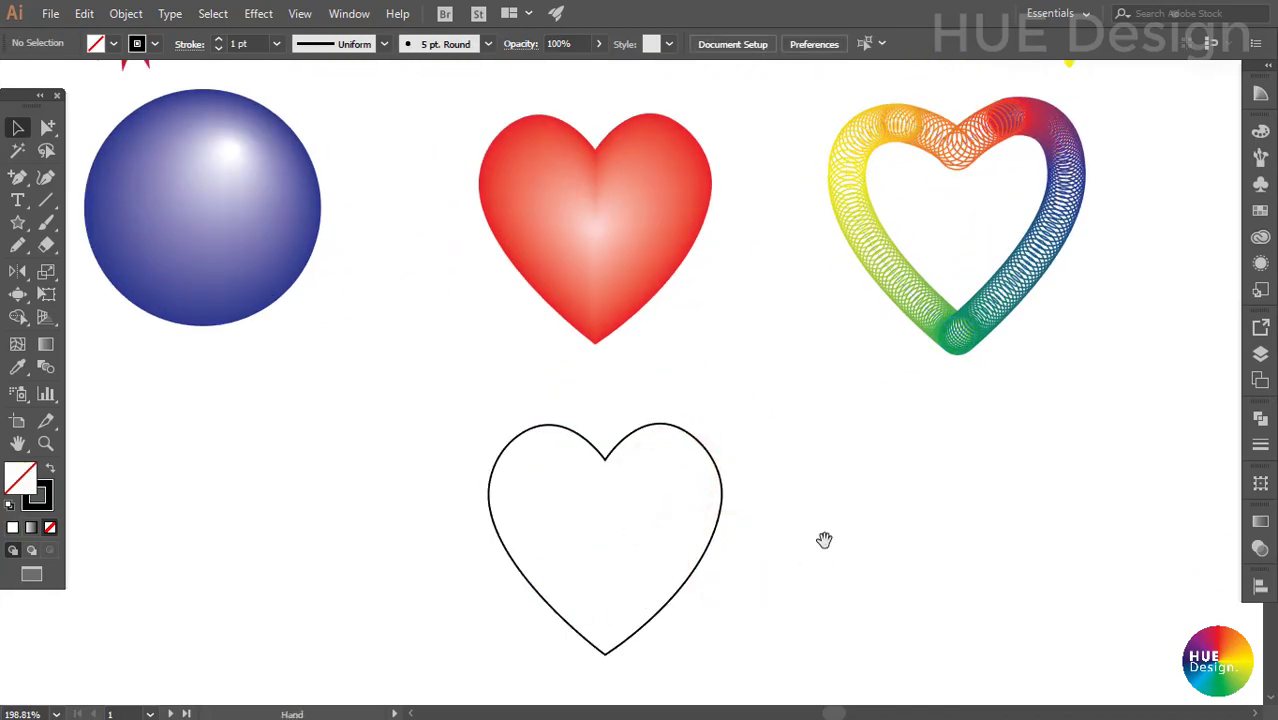
- Draw a small circle at the heart's notch and copy it to the heart's edges
drag(824, 540, 816, 514)
key(l)
mouse_move(597, 432)
mouse_down()
mouse_move(612, 417)
mouse_move(481, 467)
mouse_up()
key(v)
mouse_move(481, 467)
mouse_down()
mouse_move(598, 630)
mouse_move(716, 467)
mouse_up()
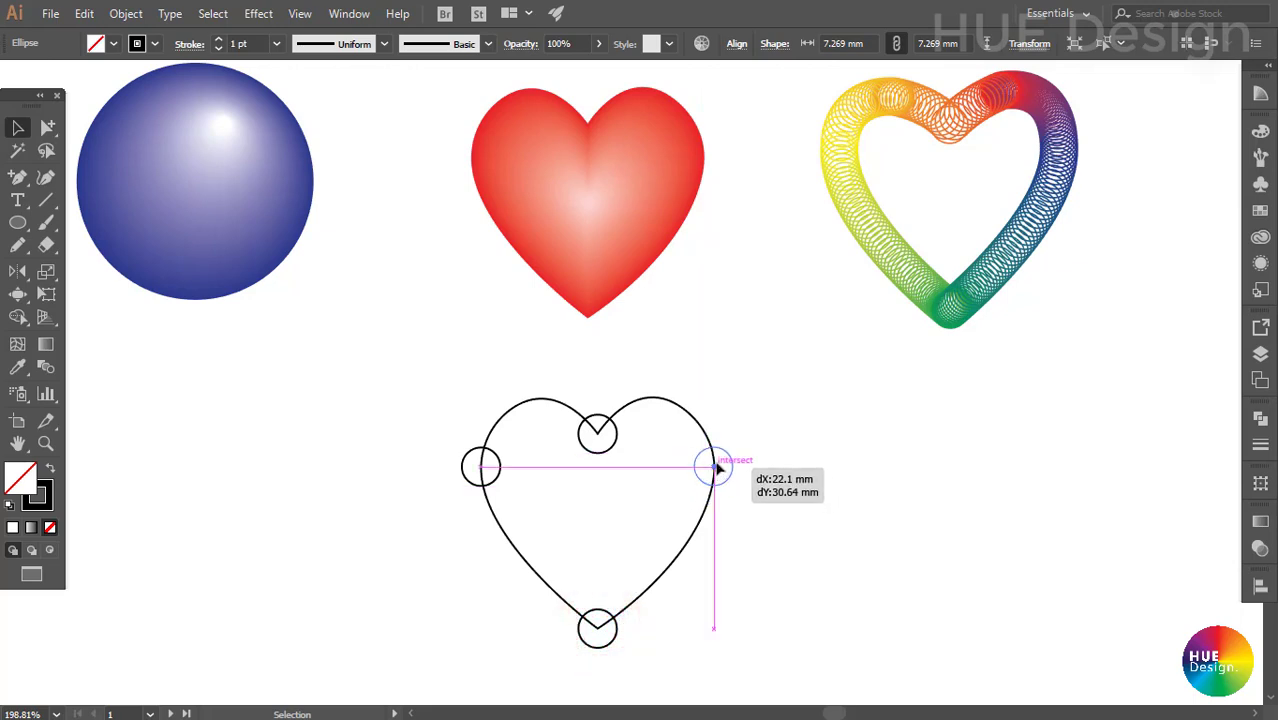
drag(717, 468, 716, 467)
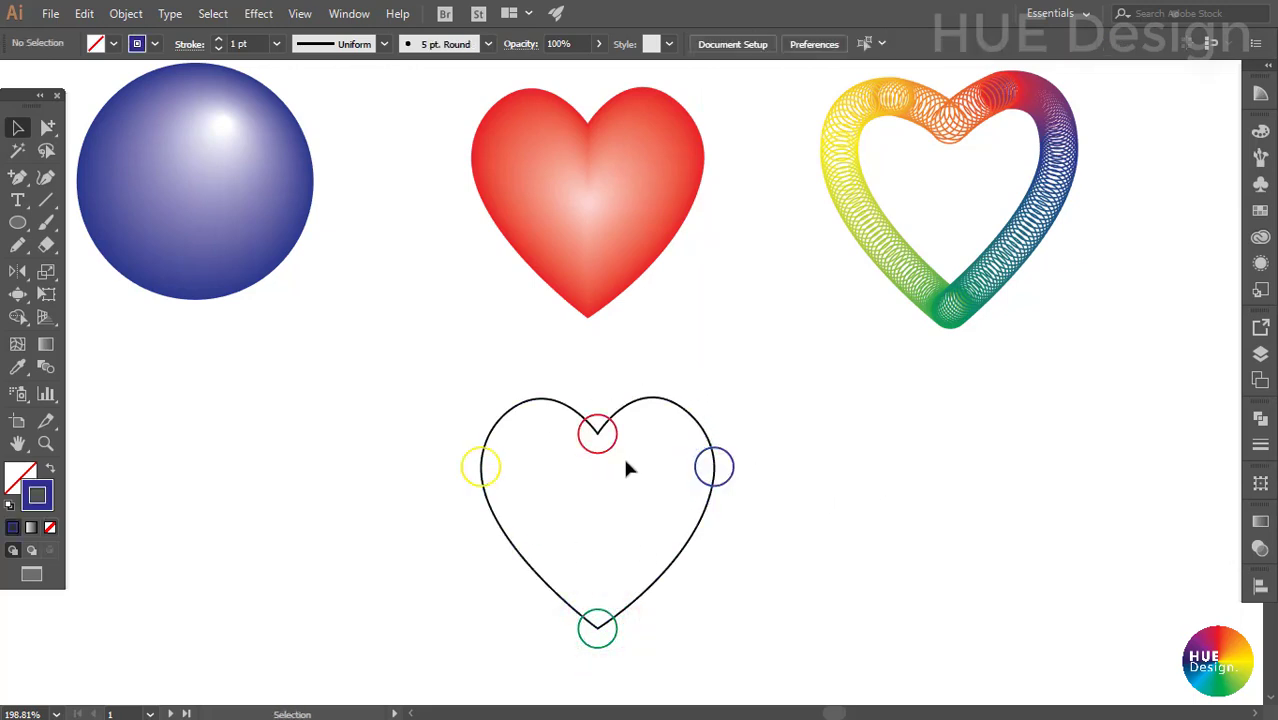
- Give the circles different stroke colours, select all four, and bring up Blend Options
click(611, 450)
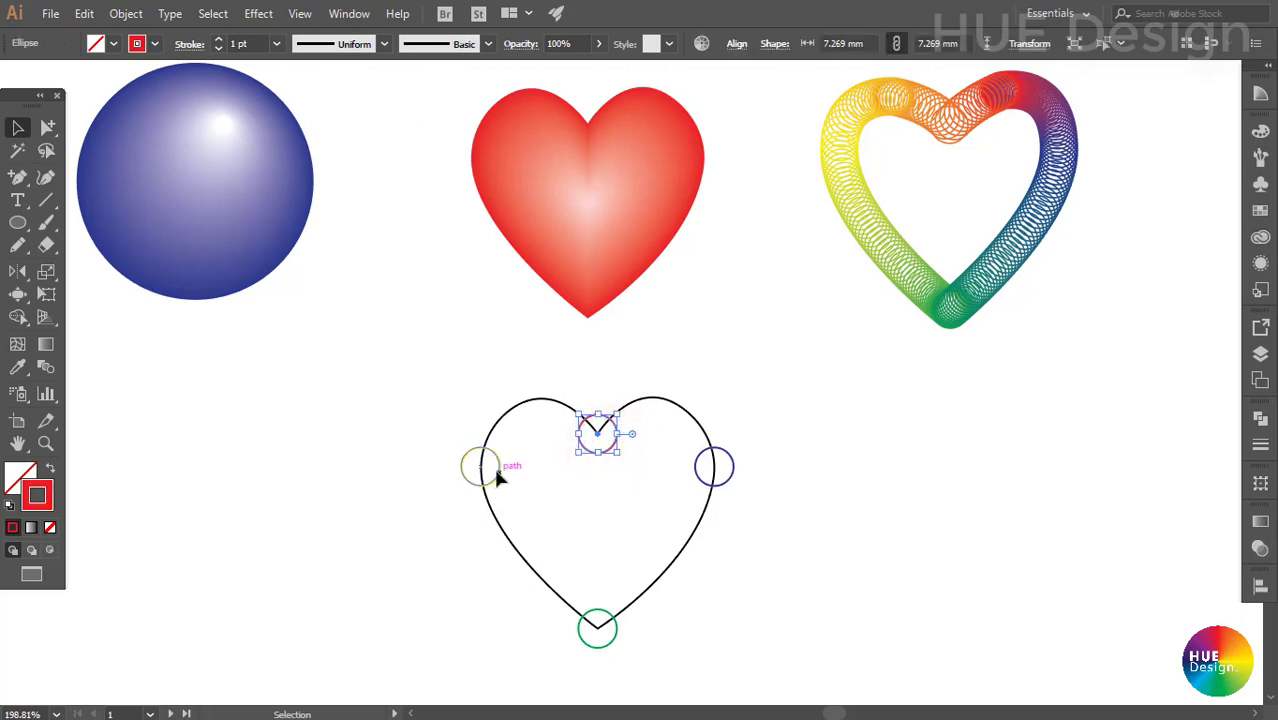
click(495, 468)
click(596, 452)
key(ctrl+a)
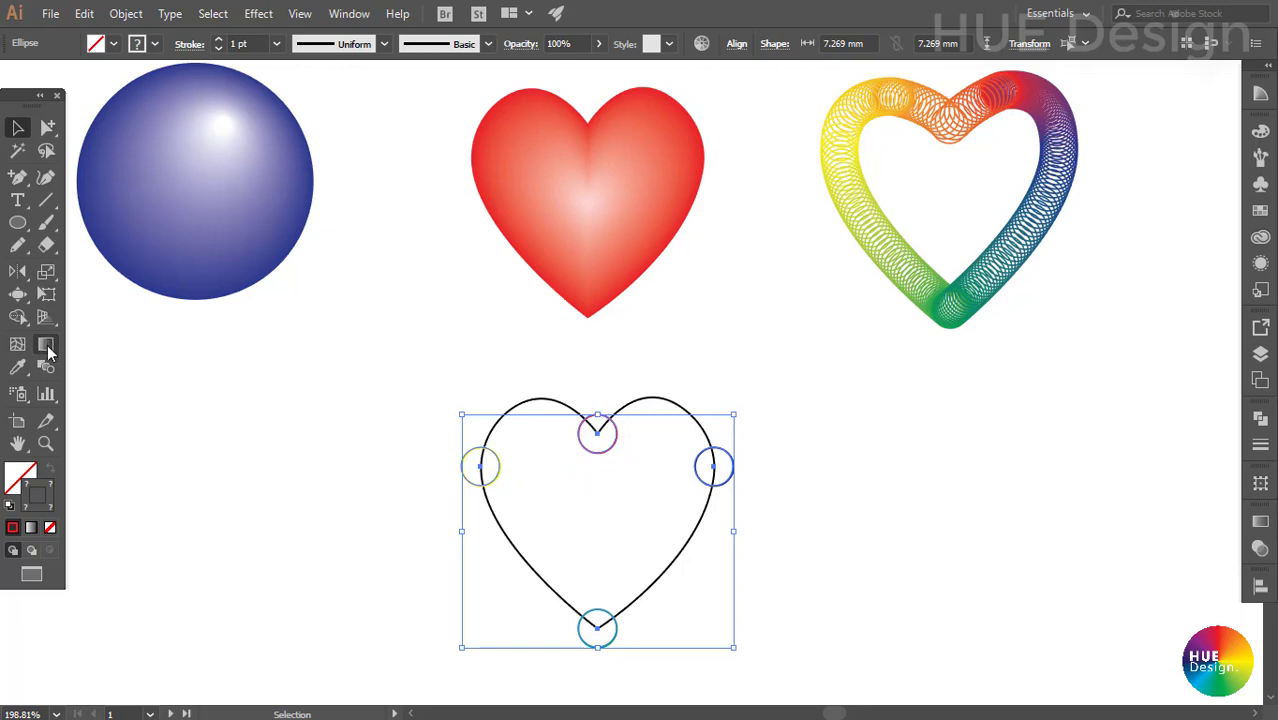
double_click(46, 366)
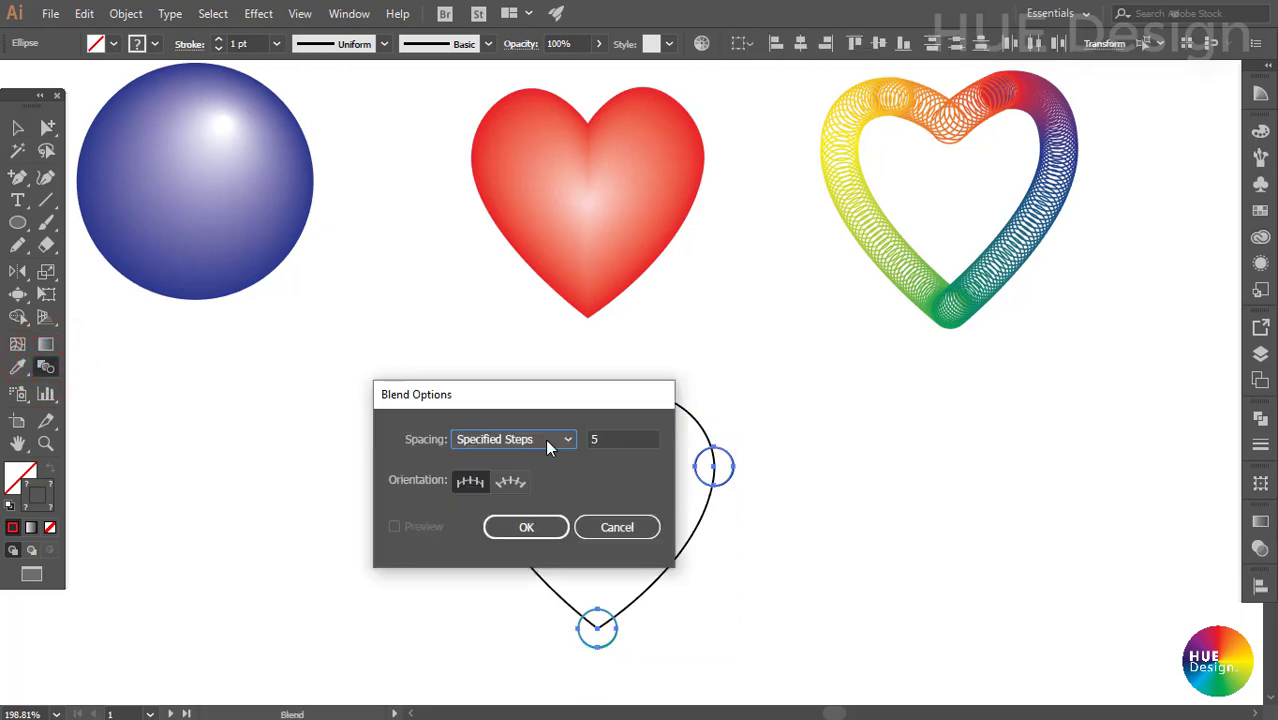
- Set Blend Options to Specified Steps with 50 steps
click(547, 442)
click(550, 480)
double_click(614, 441)
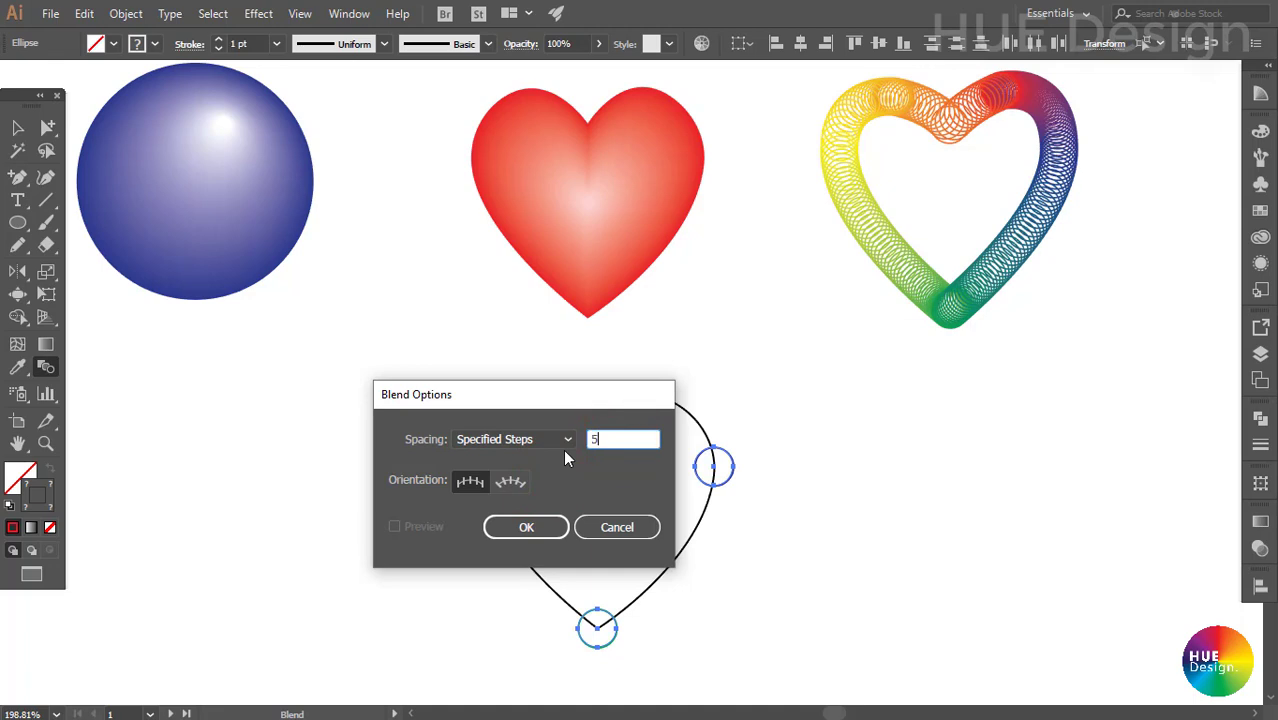
text(50)
click(505, 528)
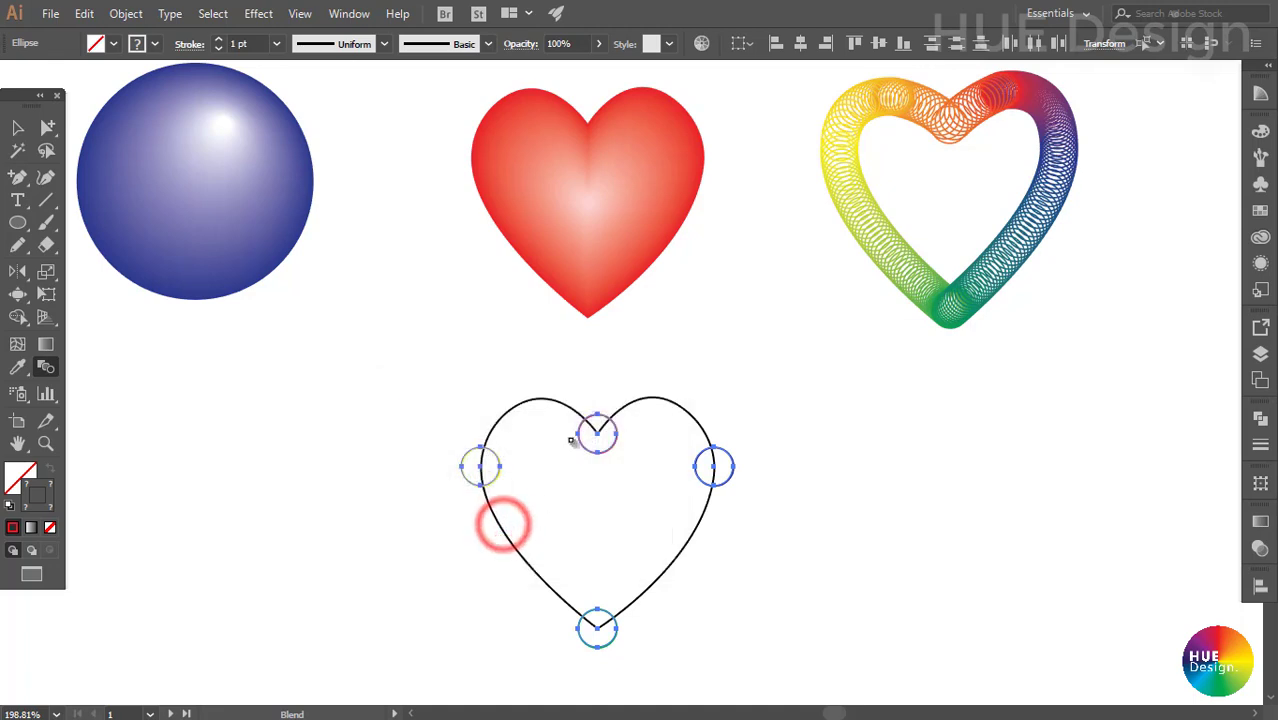
- Undo the test blend and move the four circles to the right of the heart
click(480, 468)
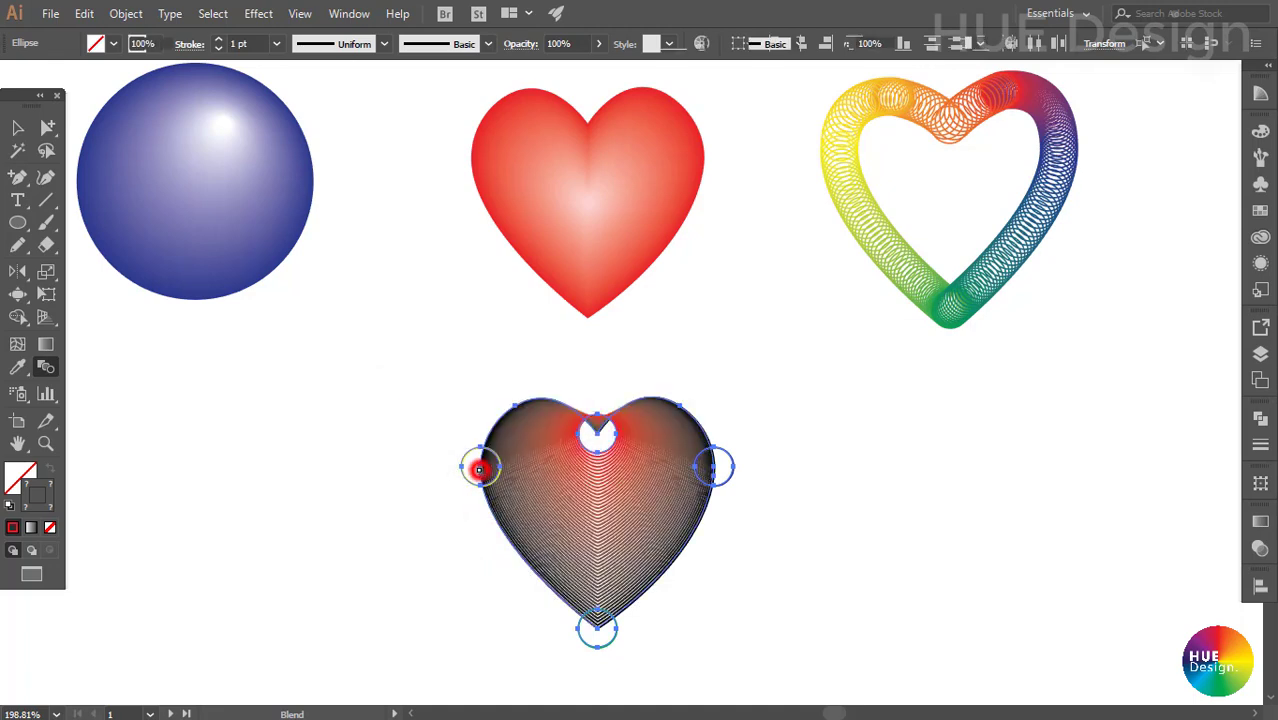
key(ctrl+z)
key(v)
drag(609, 447, 912, 457)
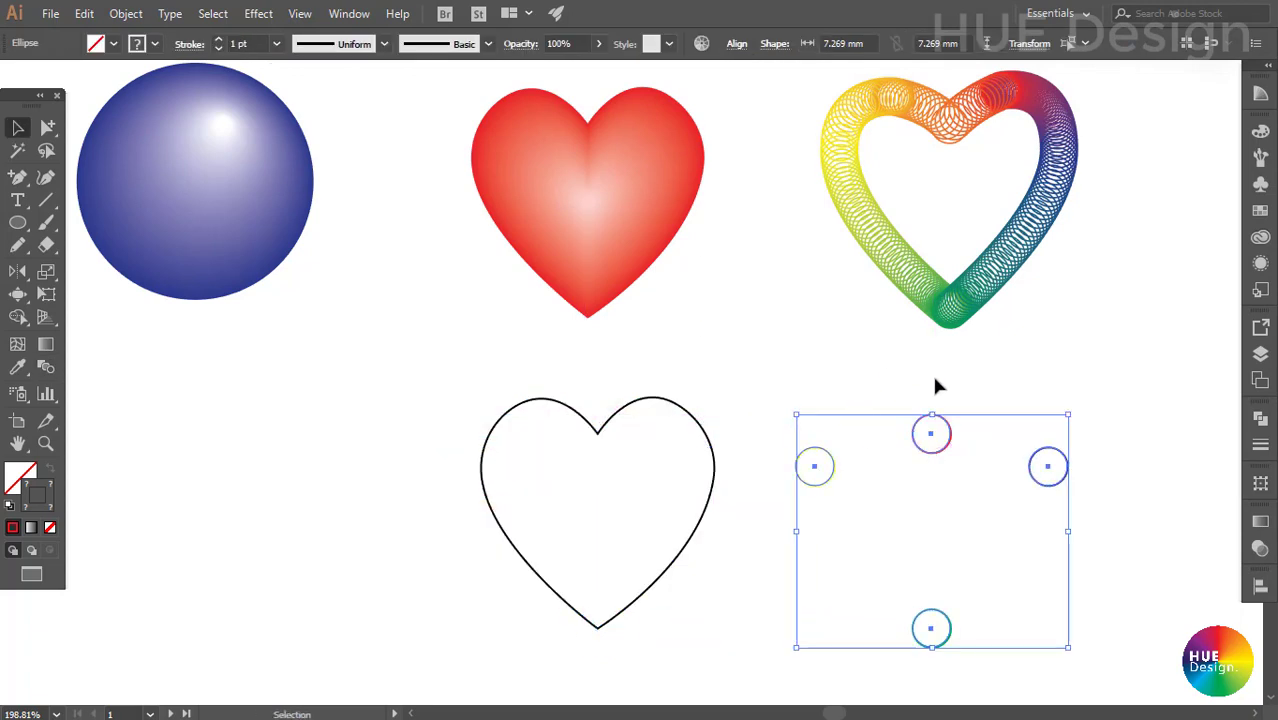
- Blend the four circles in sequence, returning to the first to close the rainbow loop
click(45, 369)
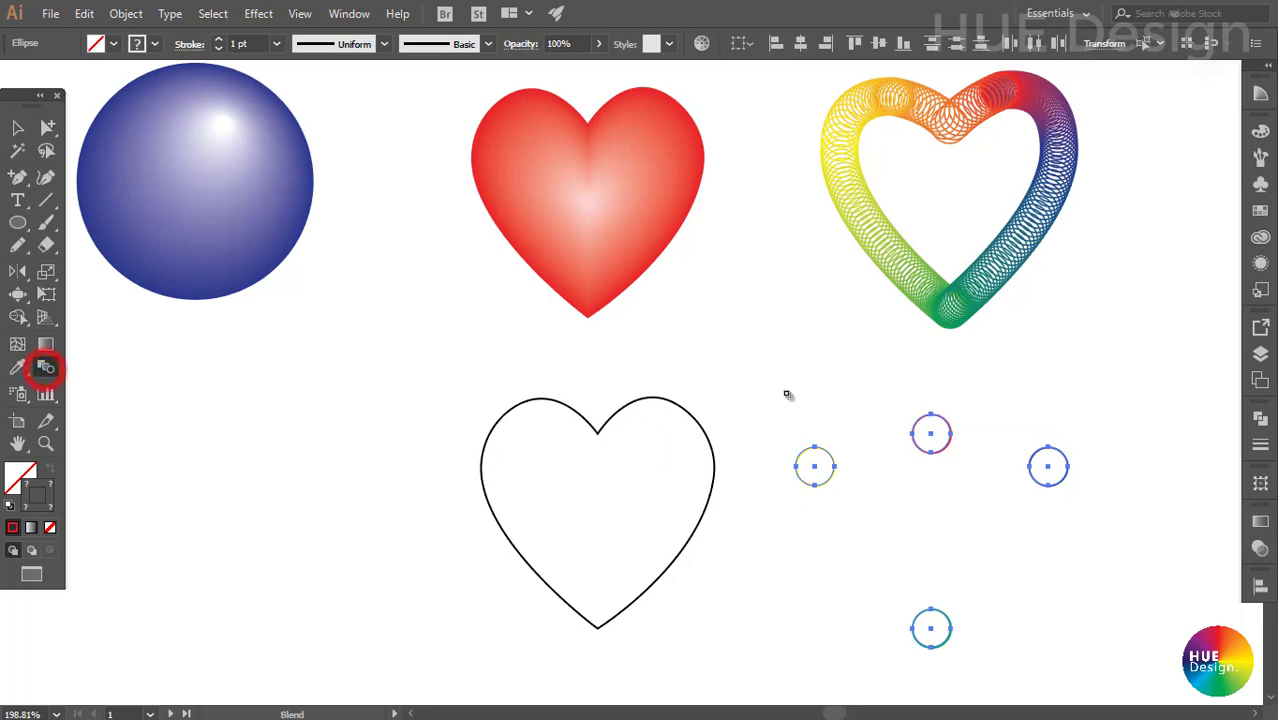
click(931, 433)
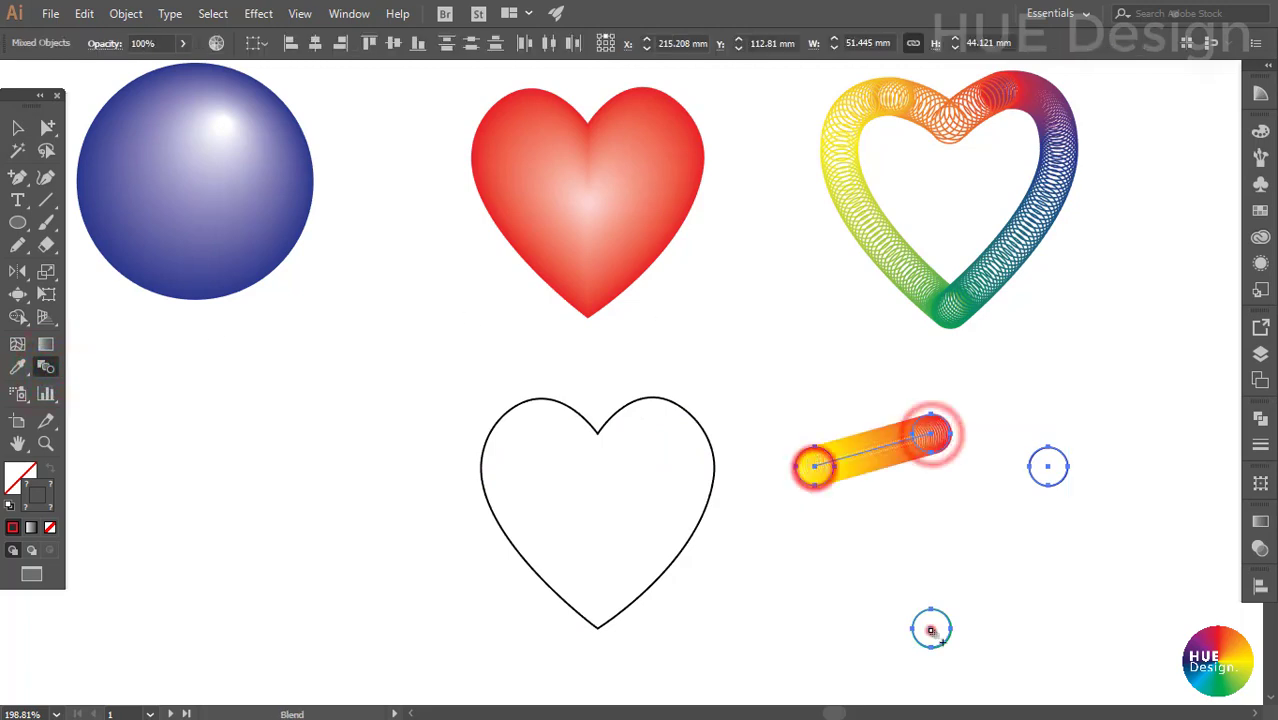
click(931, 628)
click(1048, 465)
click(931, 434)
- Select the outline heart together with the rainbow blend loop
click(16, 130)
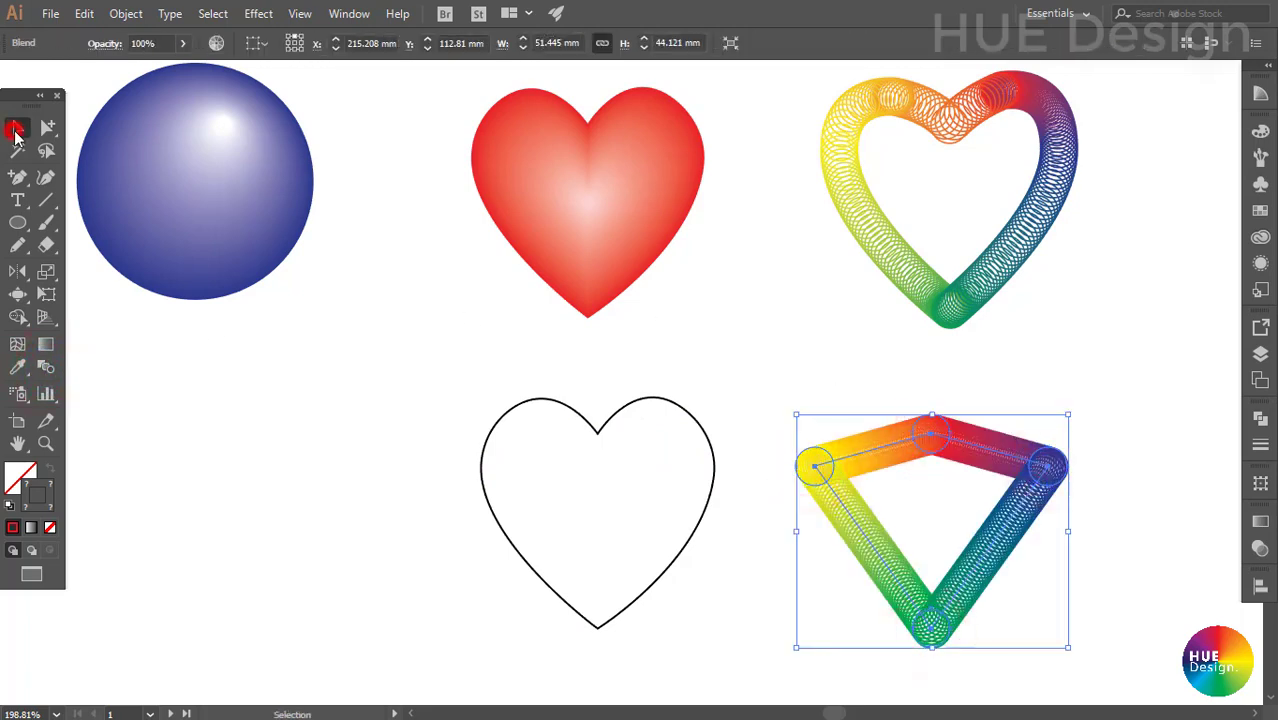
click(866, 338)
drag(1078, 592, 875, 470)
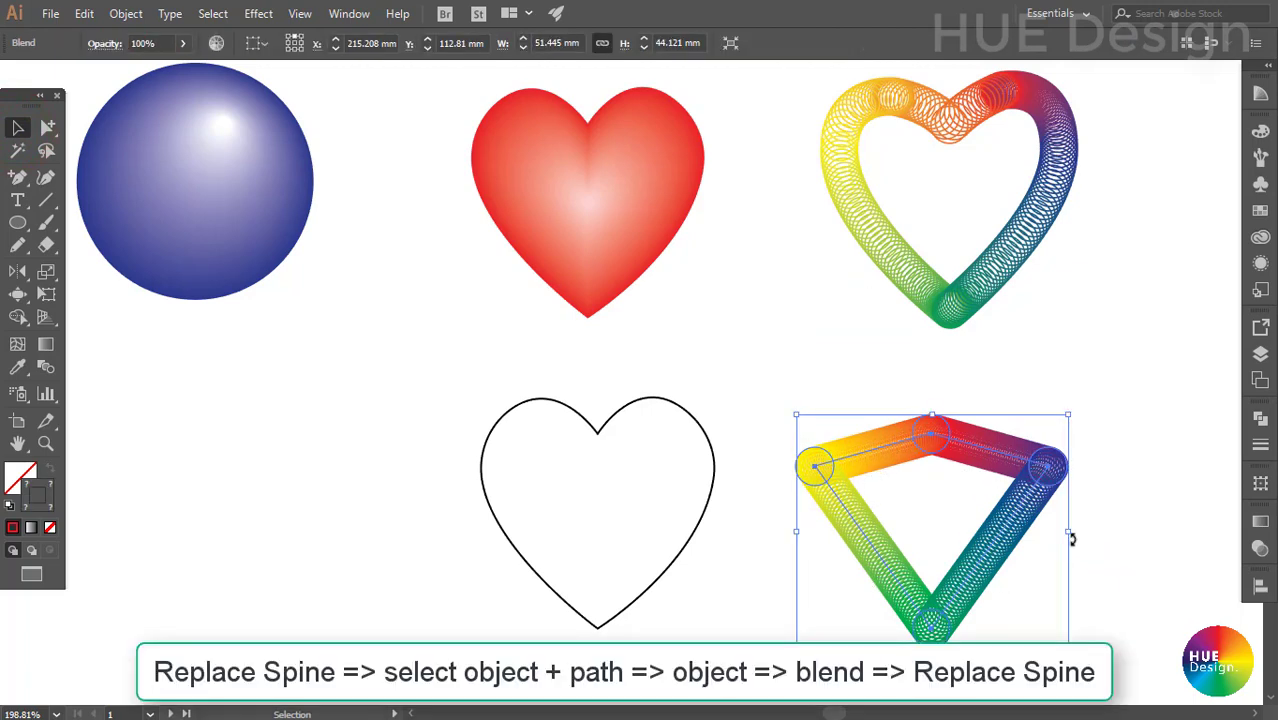
click(1097, 580)
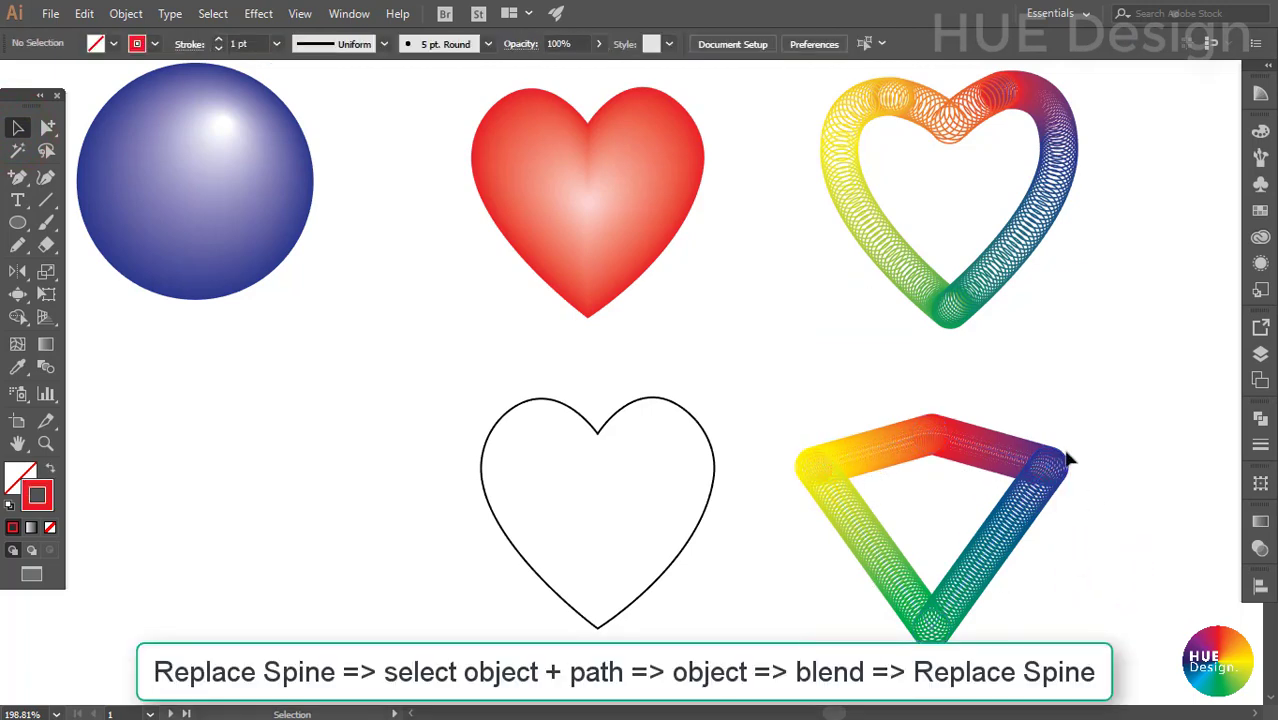
drag(826, 383, 616, 466)
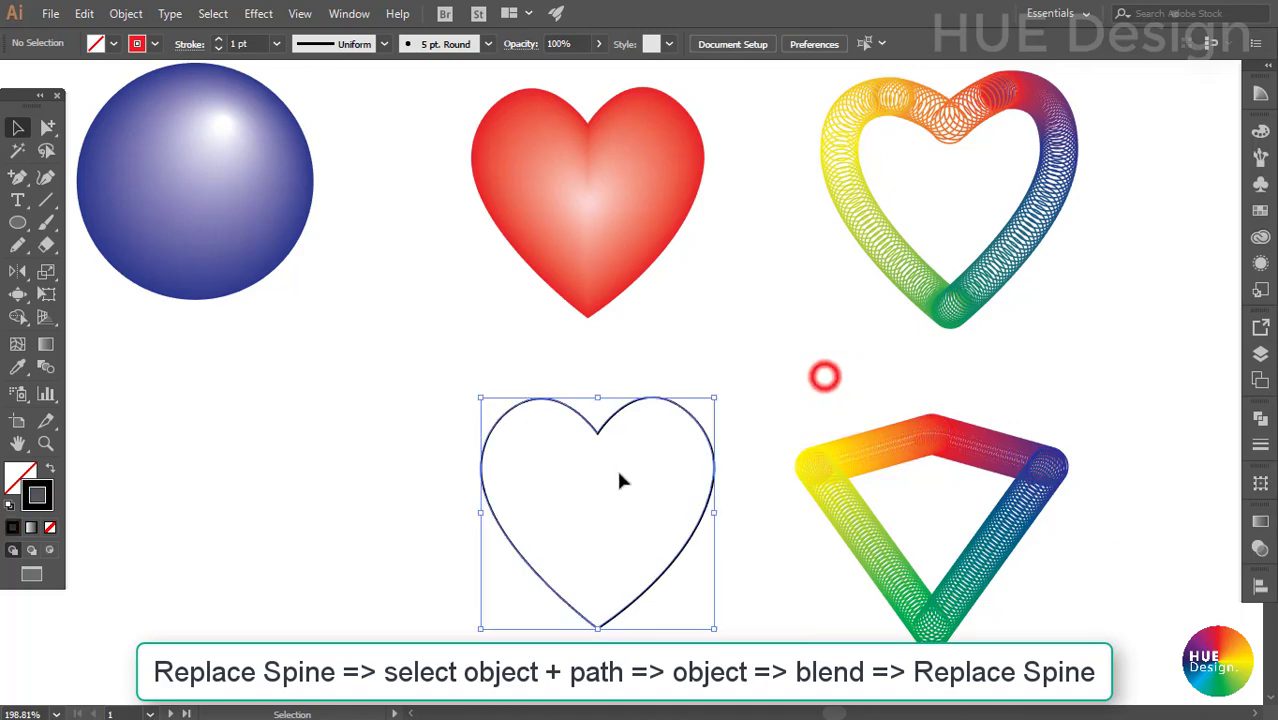
drag(852, 400, 958, 493)
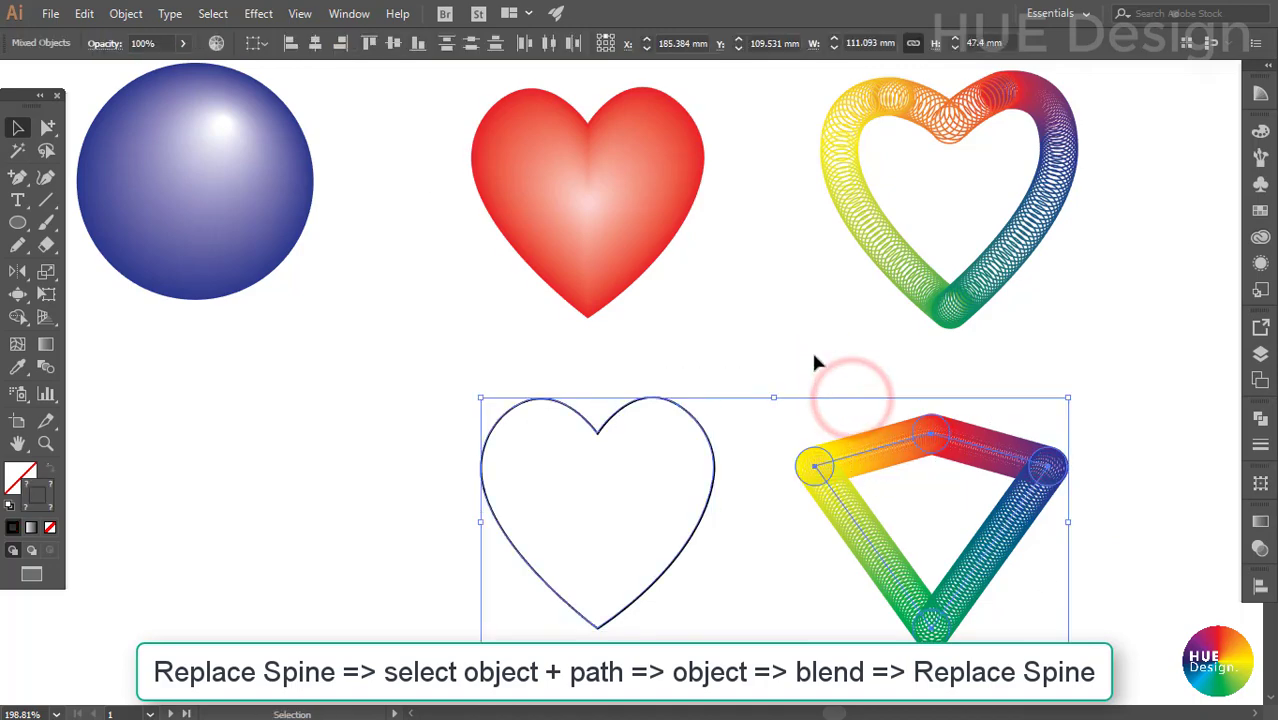
- Apply Object > Blend > Replace Spine so the rainbow loop follows the heart outline
click(133, 14)
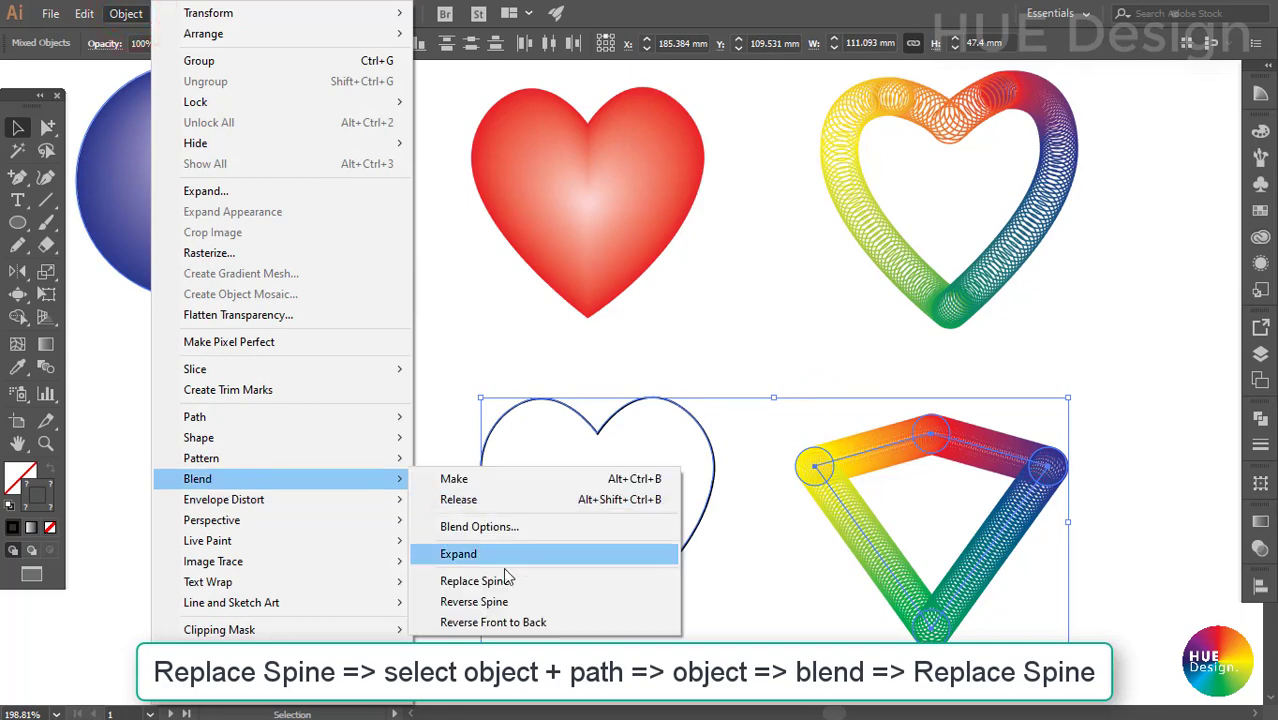
click(503, 586)
click(651, 469)
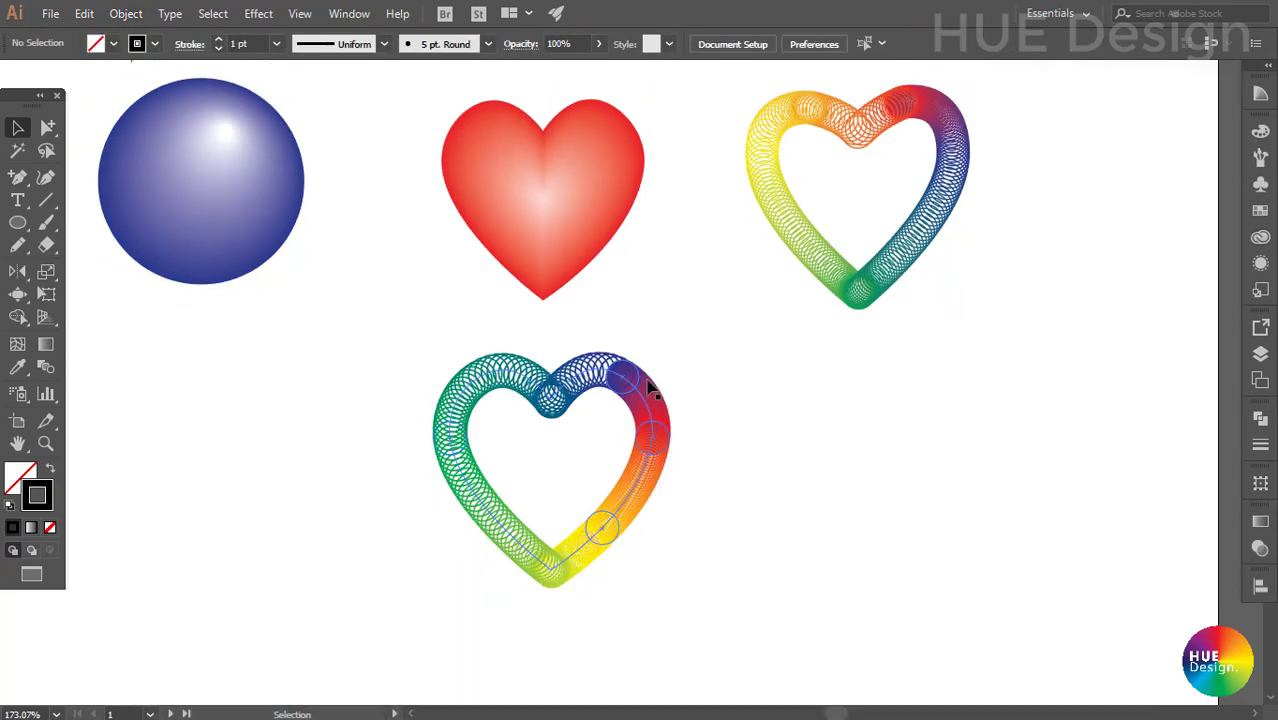
click(754, 425)
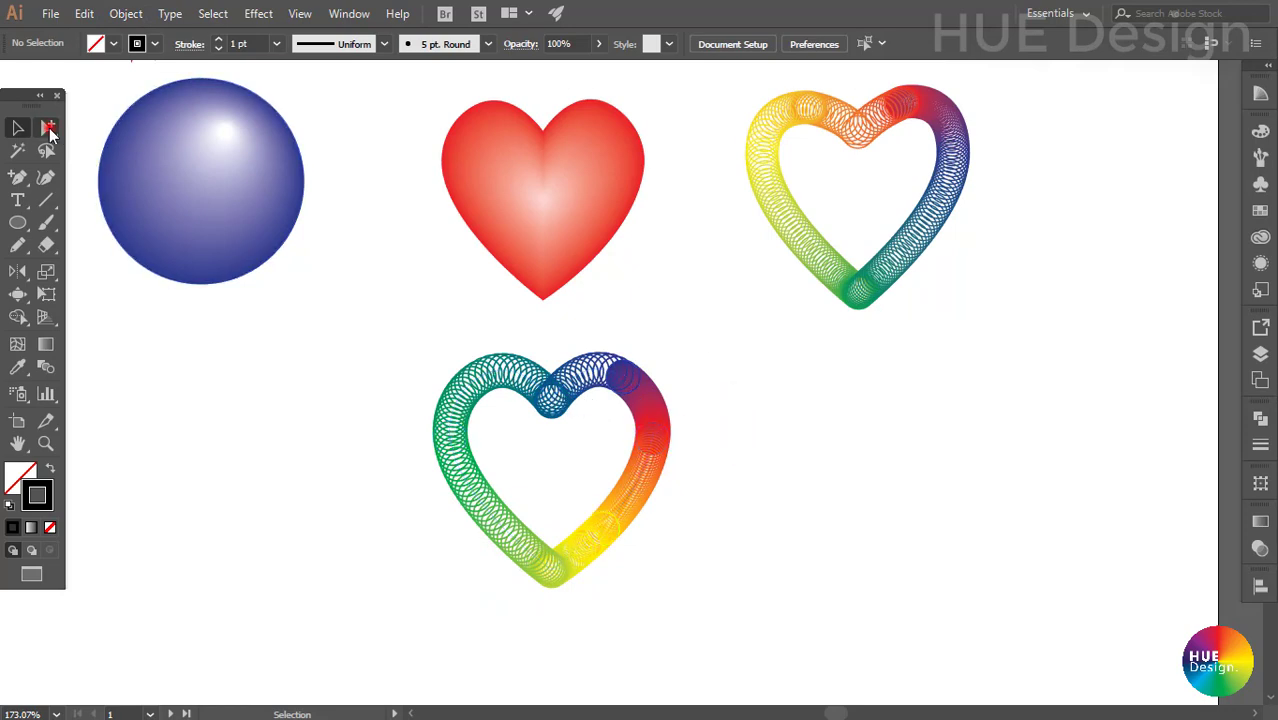
- Paste a copy of the heart in the lower right and delete its right half
click(476, 128)
key(ctrl+c)
key(ctrl+v)
drag(662, 367, 897, 449)
key(a)
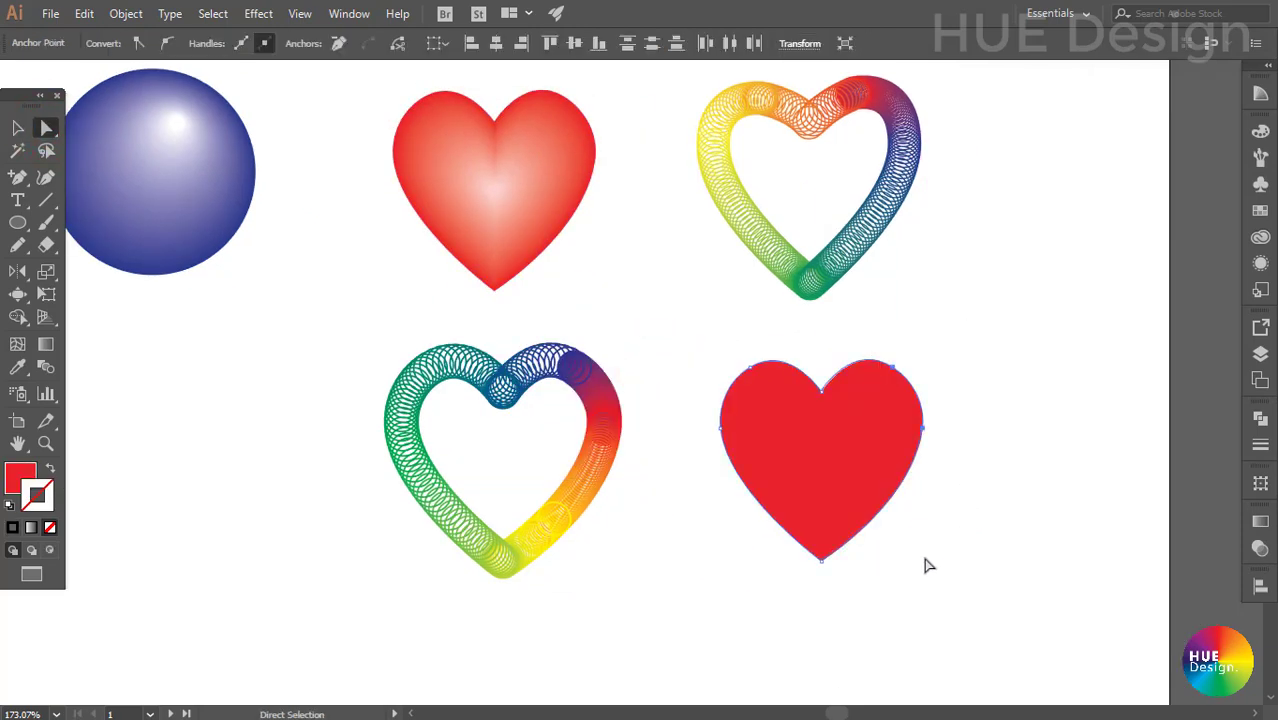
key(Delete)
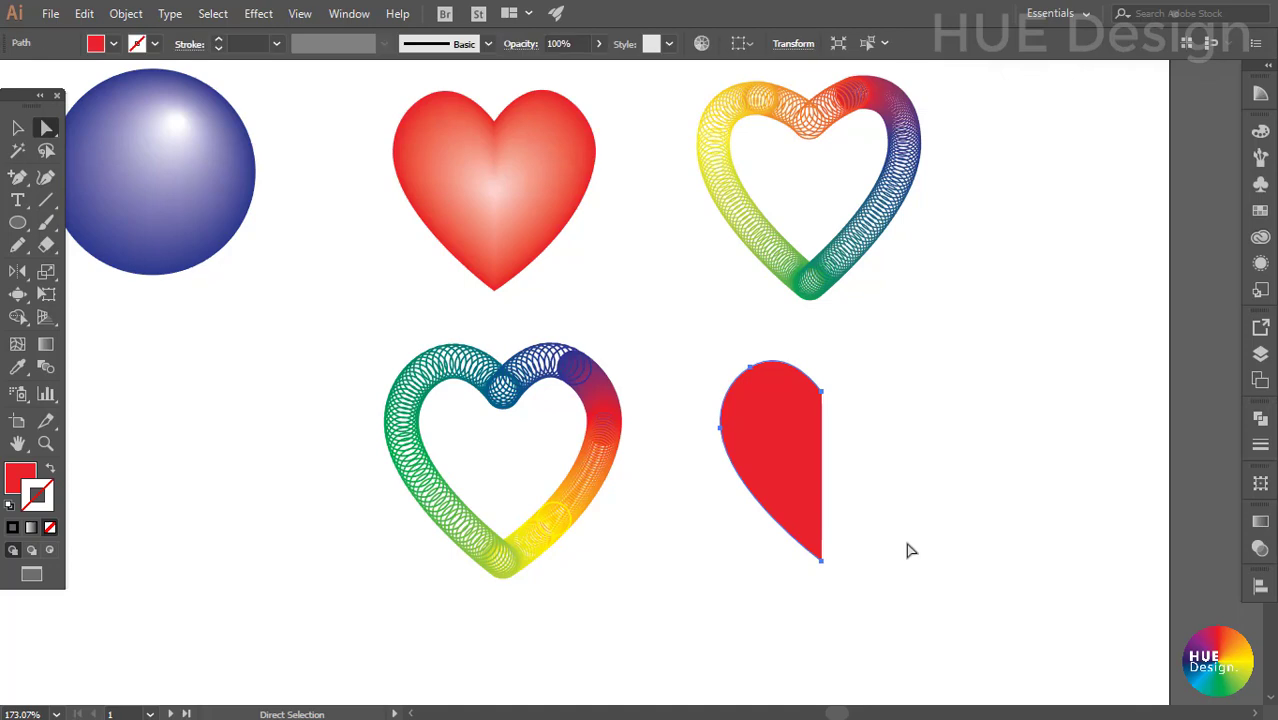
key(v)
- Give the half-heart curve default stroke and no fill
key(F6)
click(10, 503)
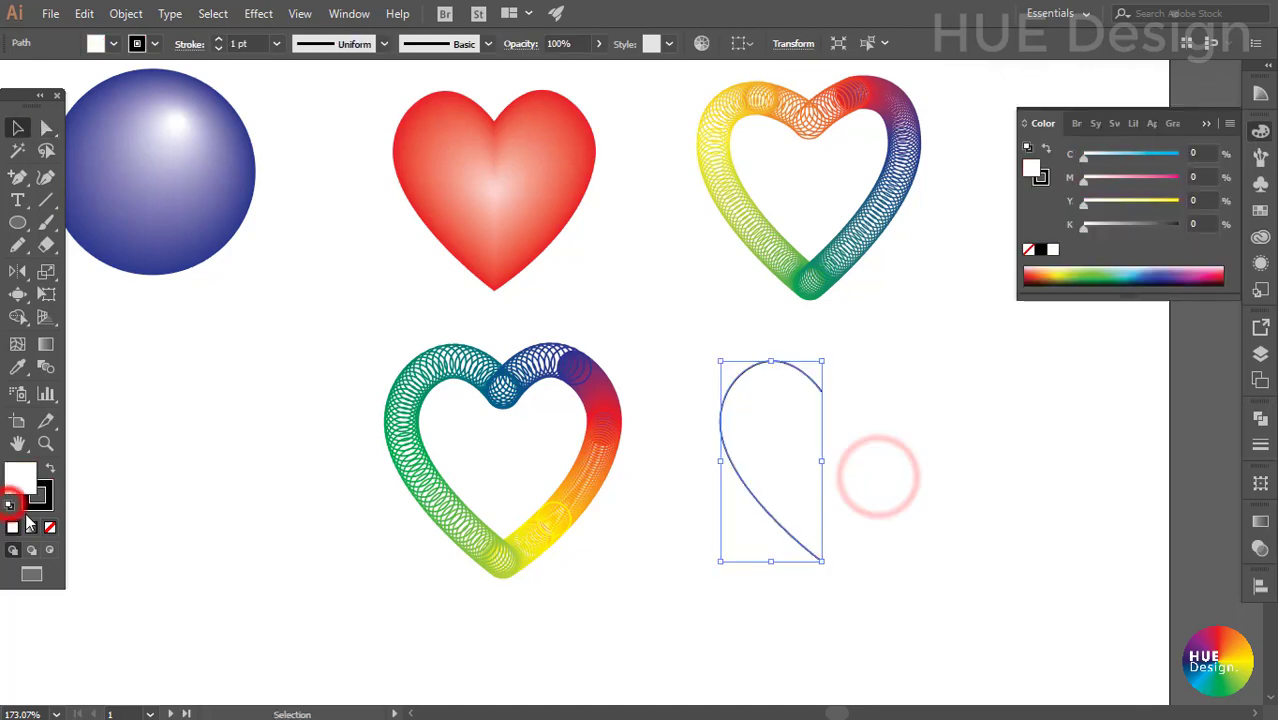
click(50, 527)
key(ctrl+shift+a)
click(1205, 124)
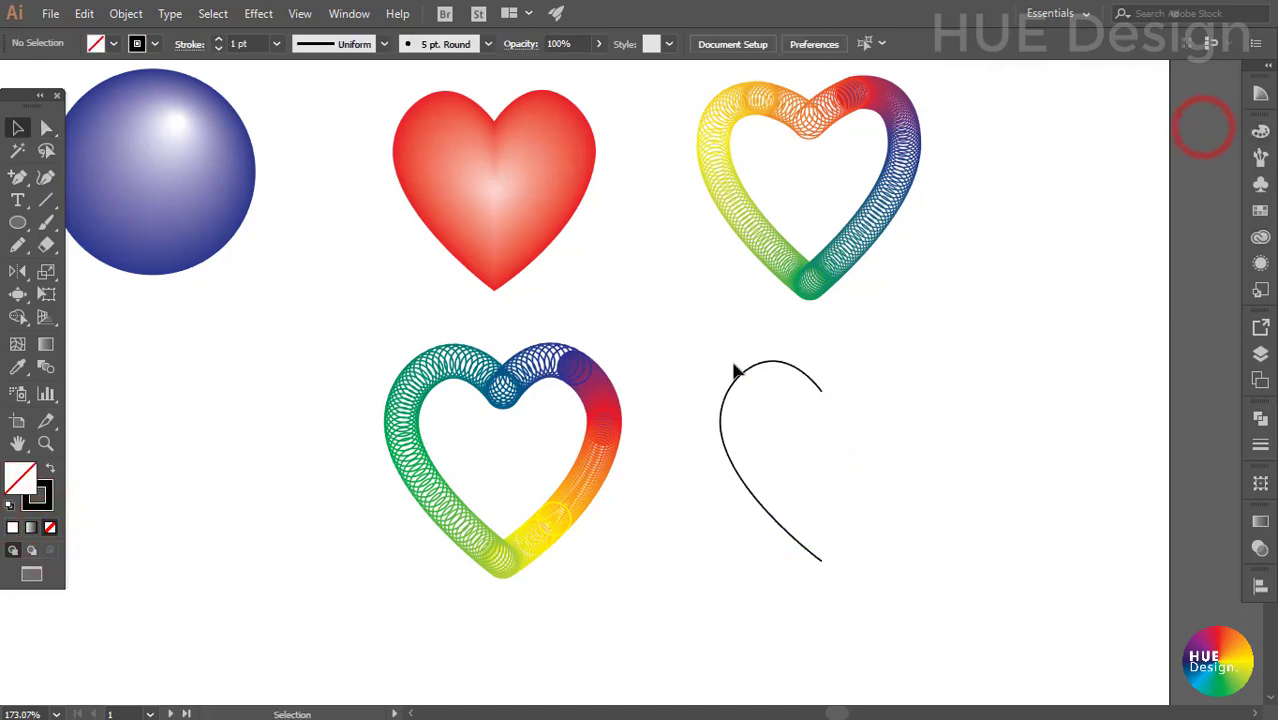
click(735, 372)
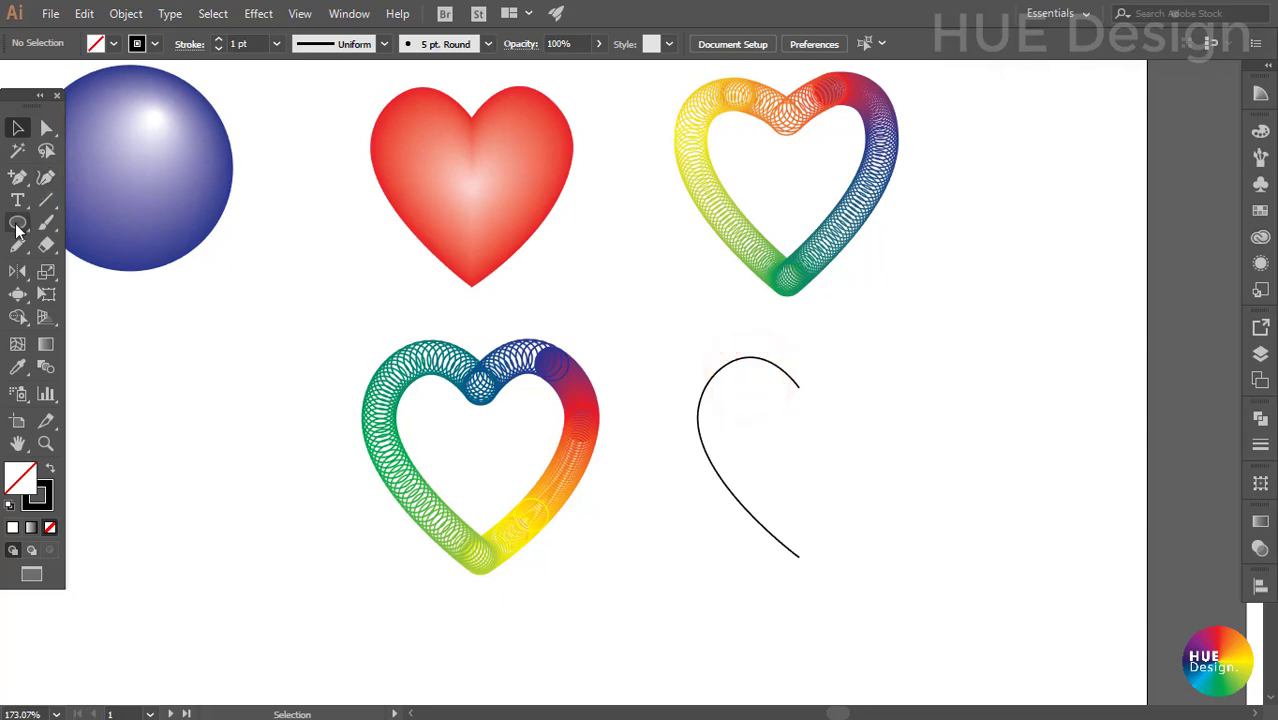
- Blend the left column of three circles top to bottom into a red-yellow-green bar
drag(935, 338, 1018, 622)
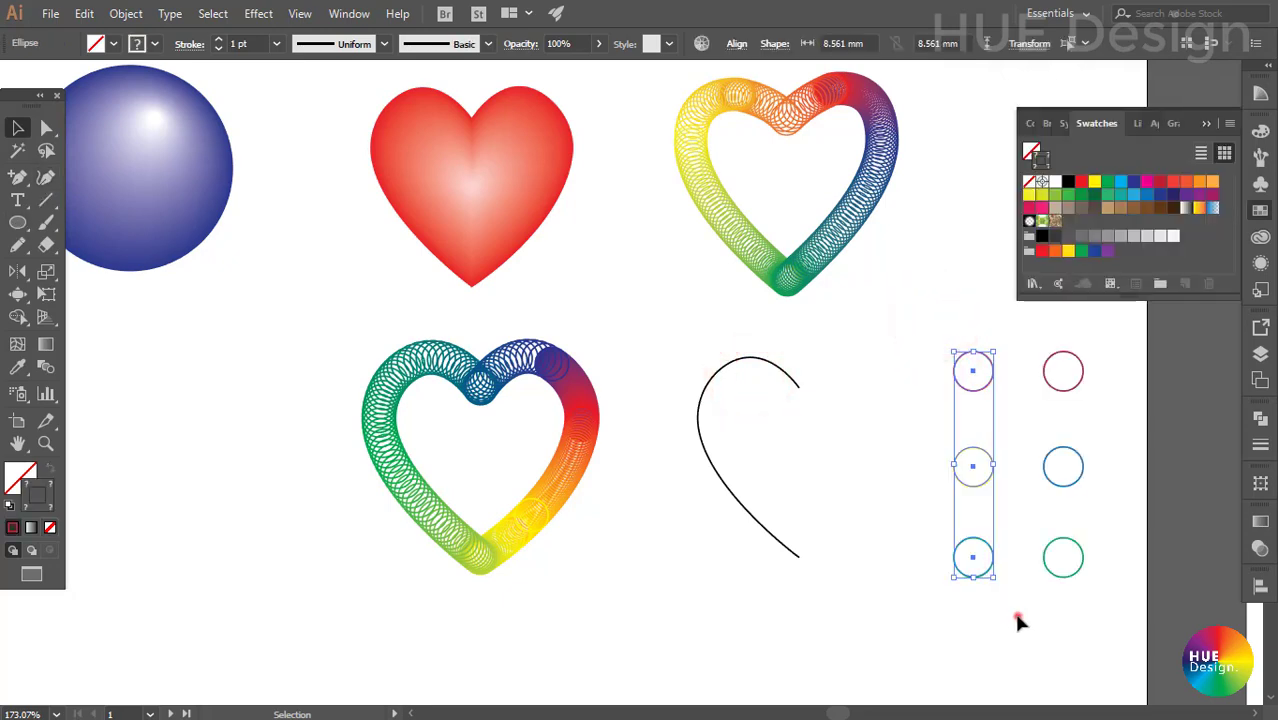
drag(935, 300, 1000, 615)
click(45, 368)
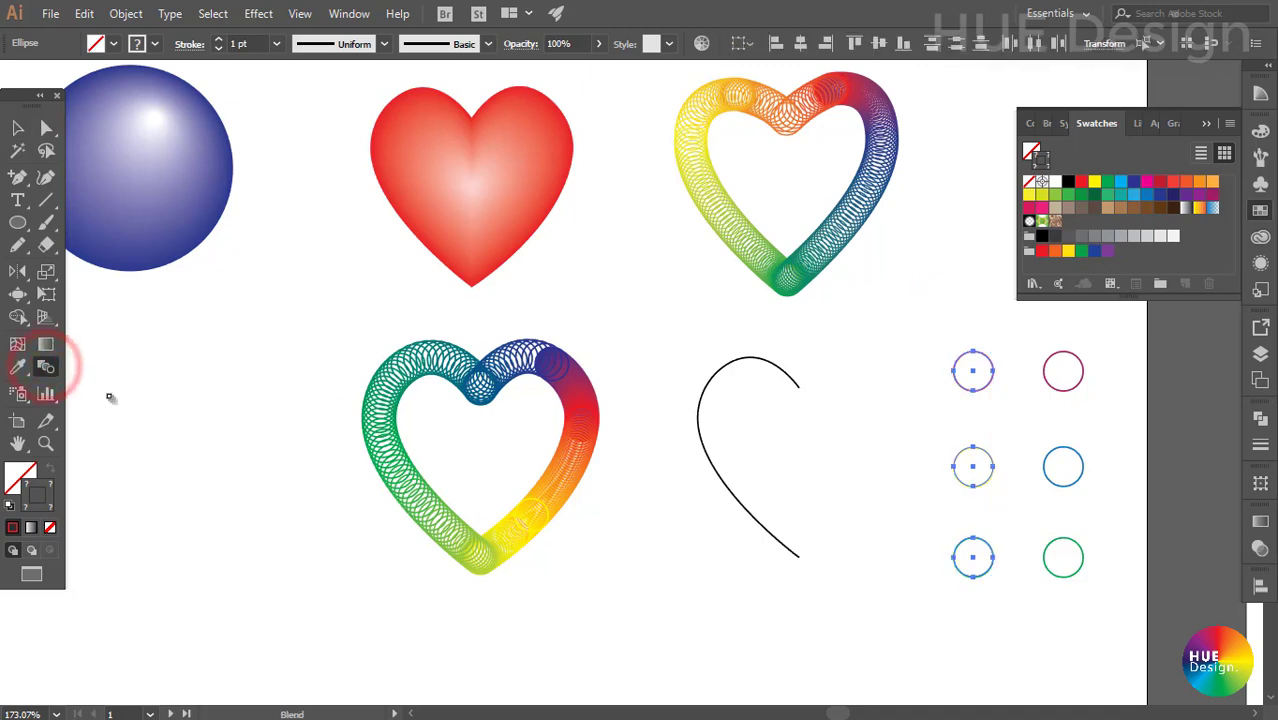
double_click(45, 368)
click(540, 527)
click(973, 371)
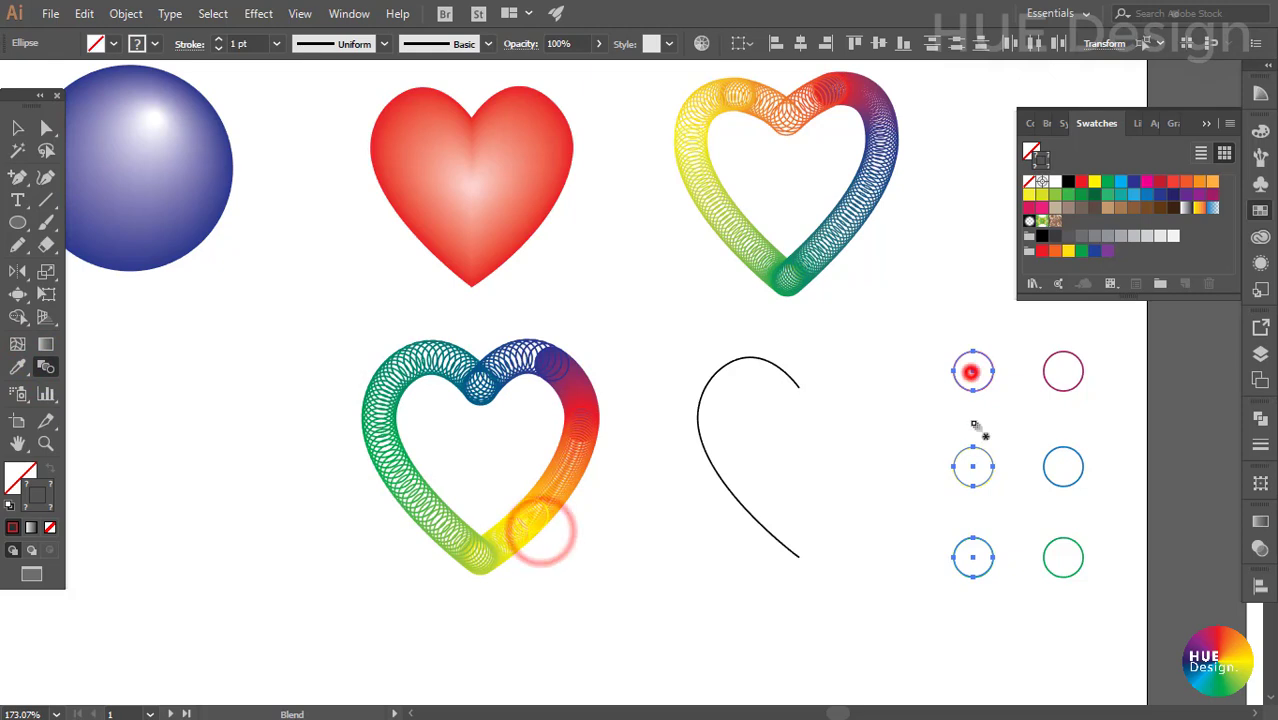
click(973, 466)
click(973, 557)
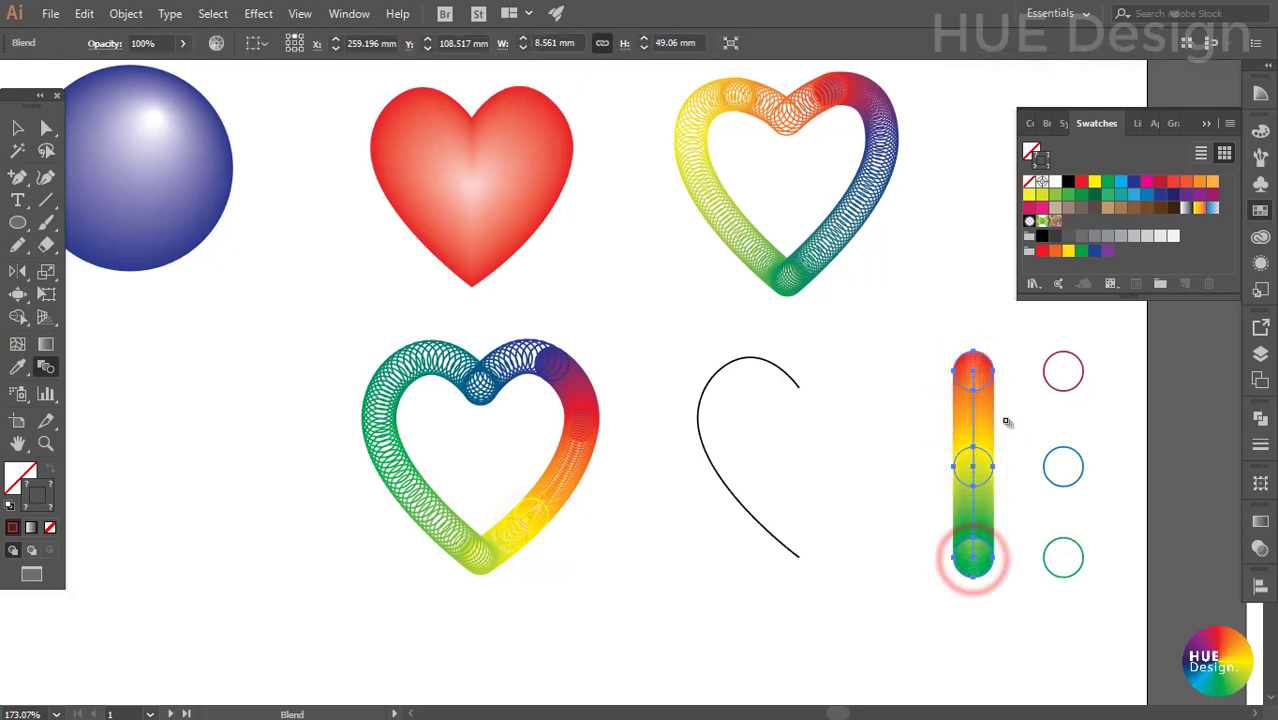
key(v)
click(884, 432)
click(1032, 428)
- Blend the right column of circles into a purple-blue-green bar
drag(1030, 350, 1070, 587)
click(45, 367)
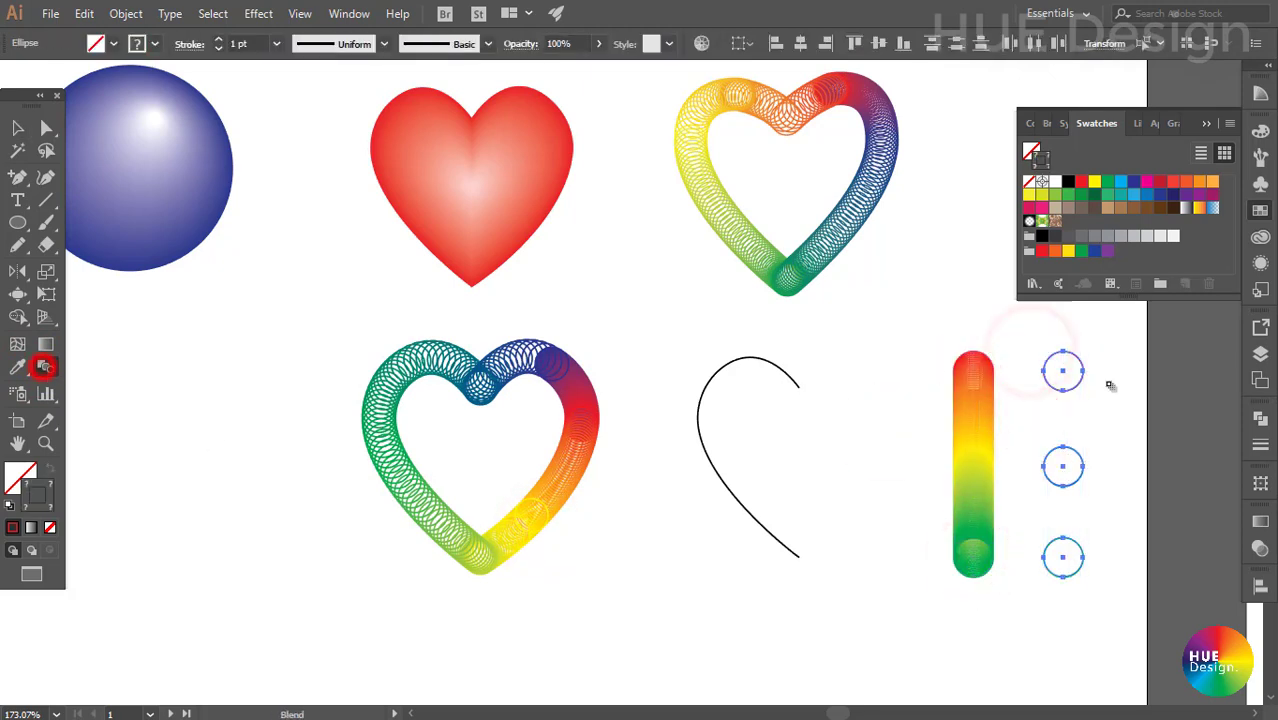
click(1063, 463)
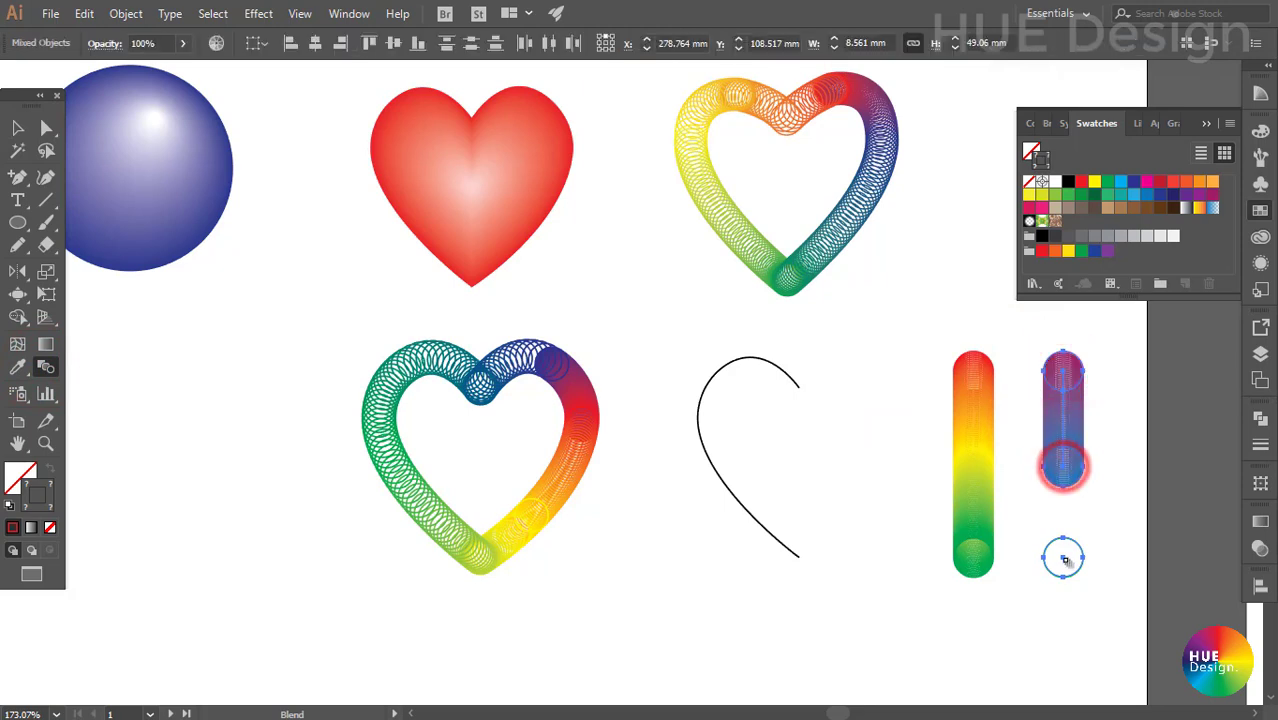
click(1064, 557)
- Reflect a copy of the half-heart curve to complete the heart outline
key(v)
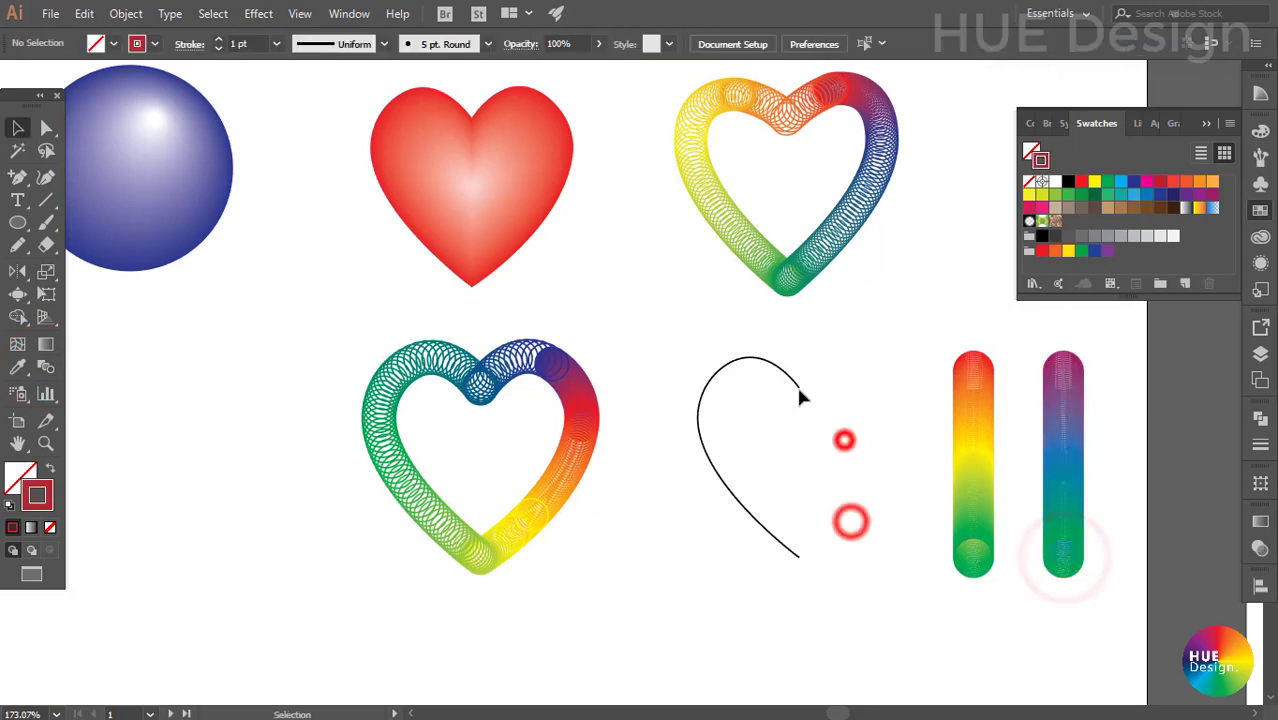
drag(662, 328, 813, 460)
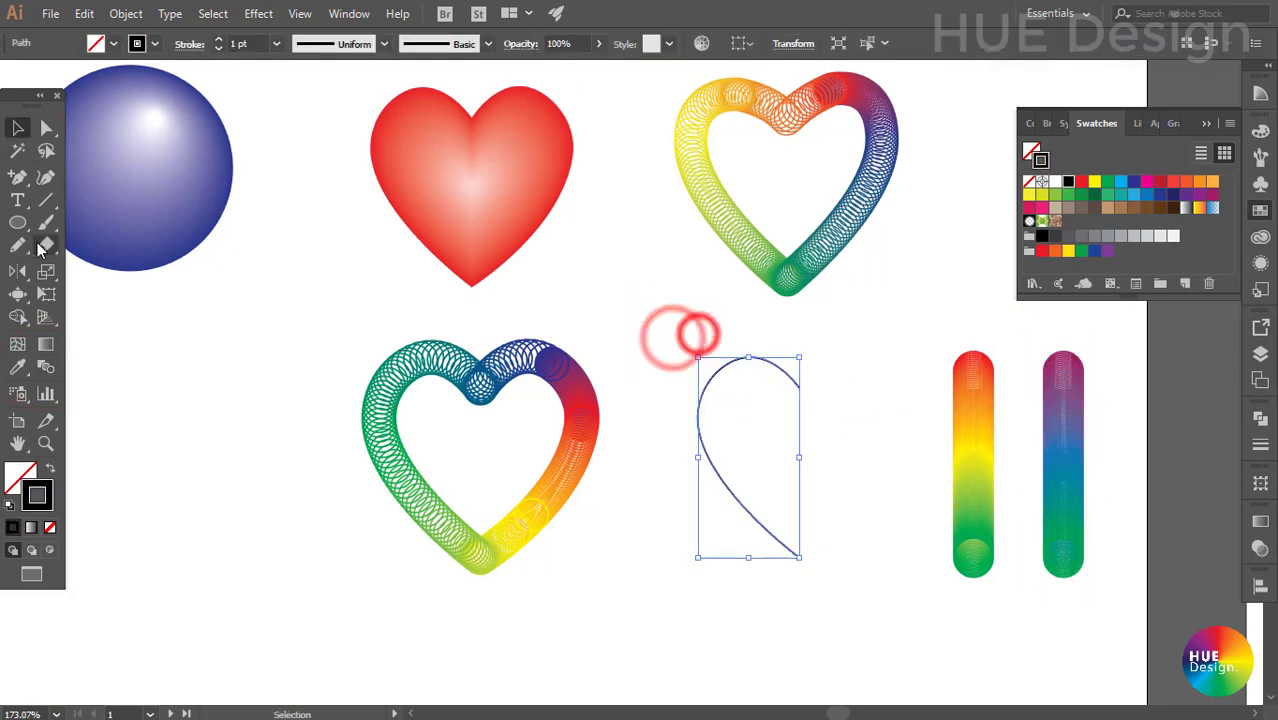
key(o)
click(800, 460)
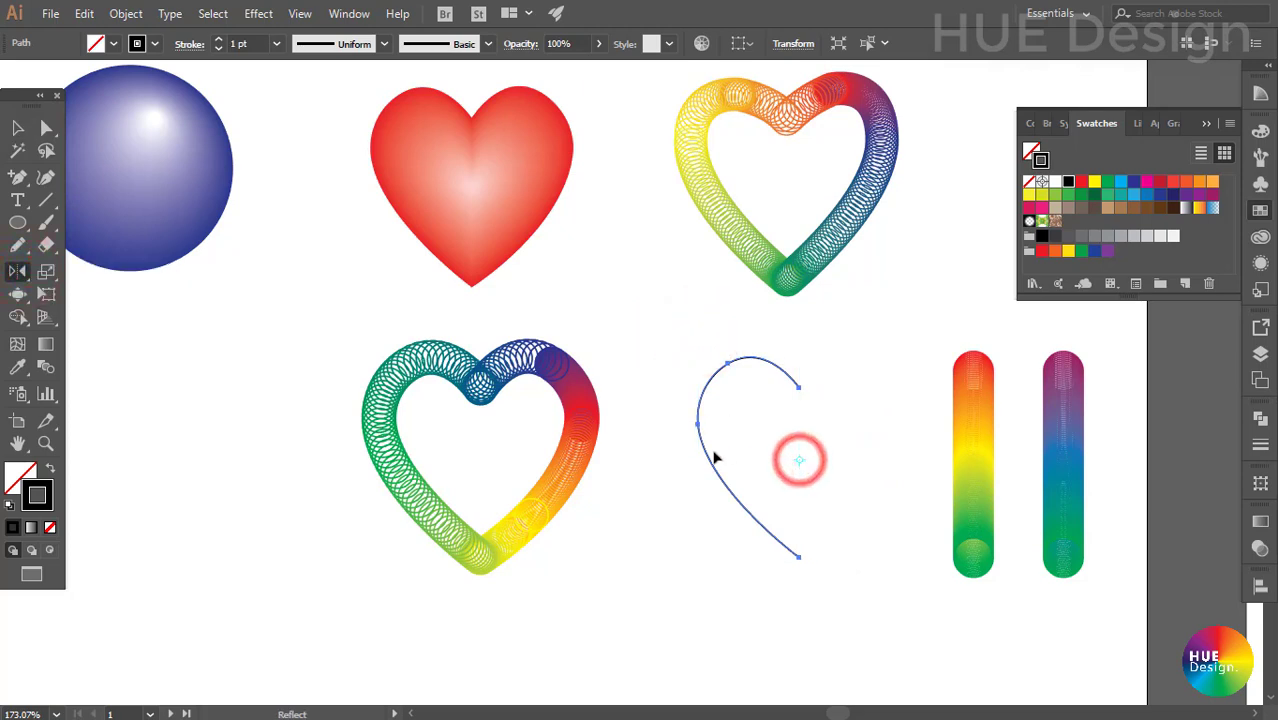
drag(707, 456, 899, 448)
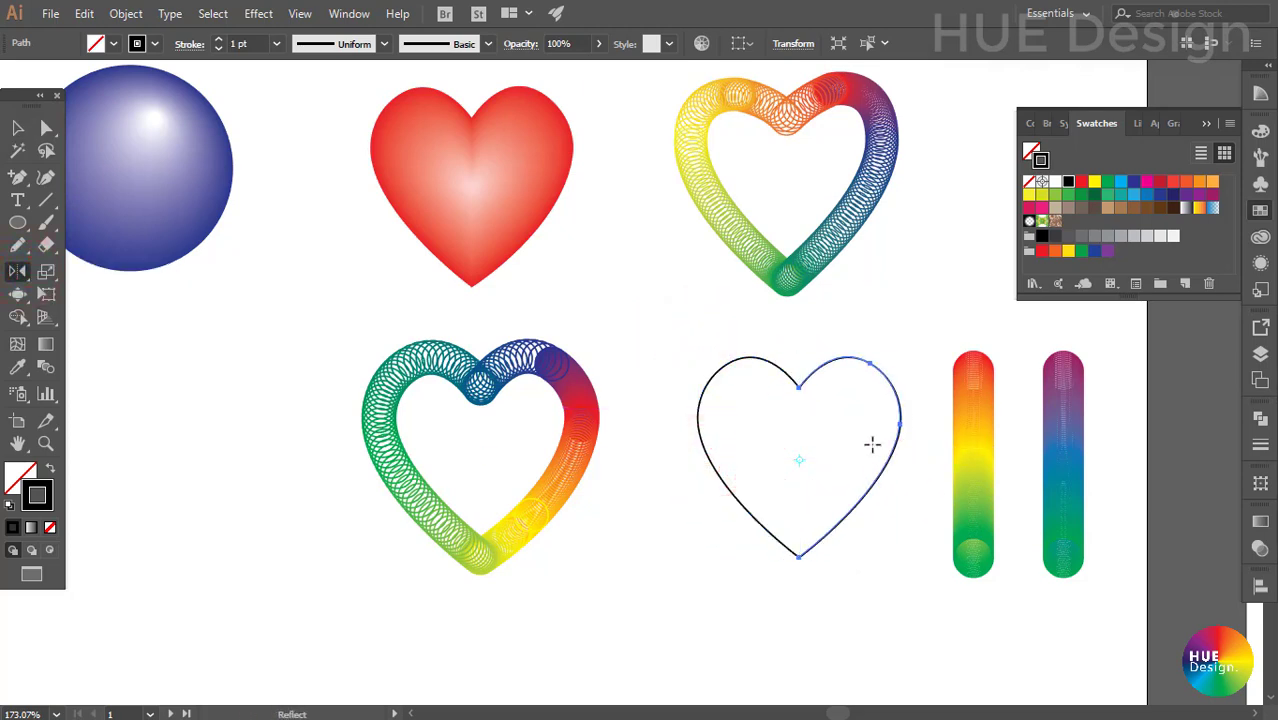
key(v)
click(884, 293)
- Make the orange-yellow-green bar follow the heart's left half with Replace Spine
drag(671, 337, 885, 448)
drag(951, 308, 962, 414)
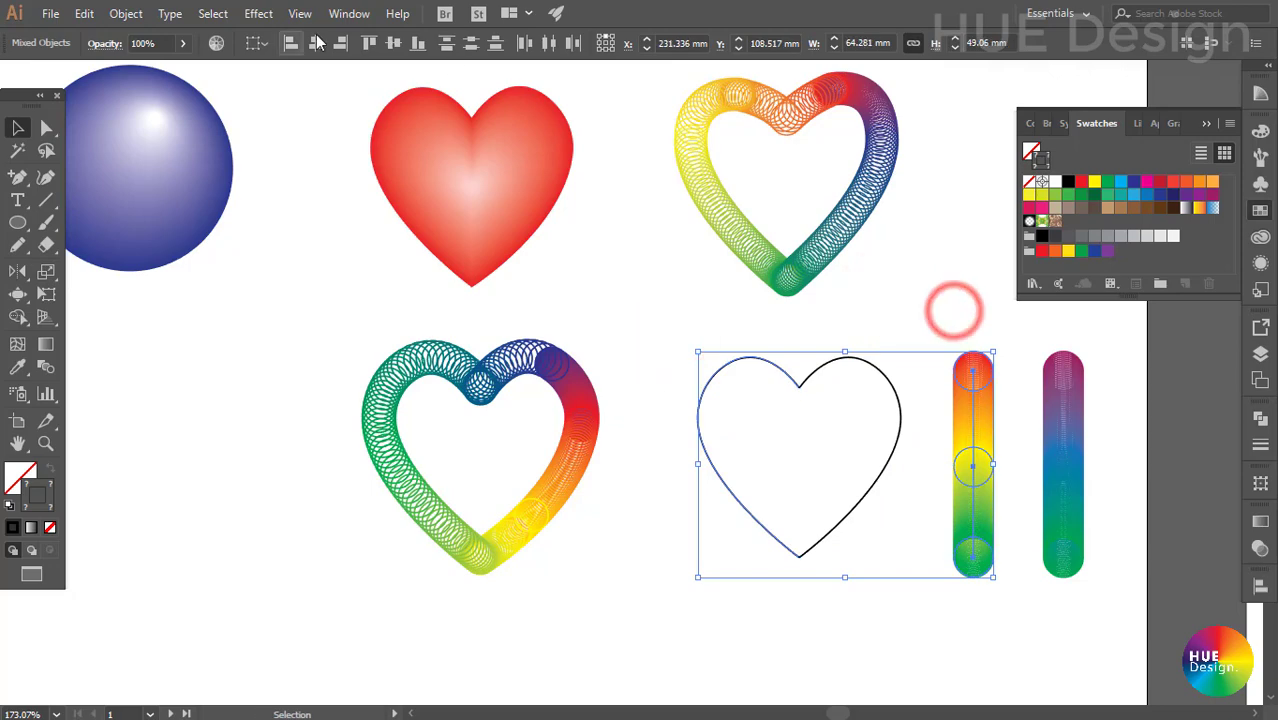
click(126, 13)
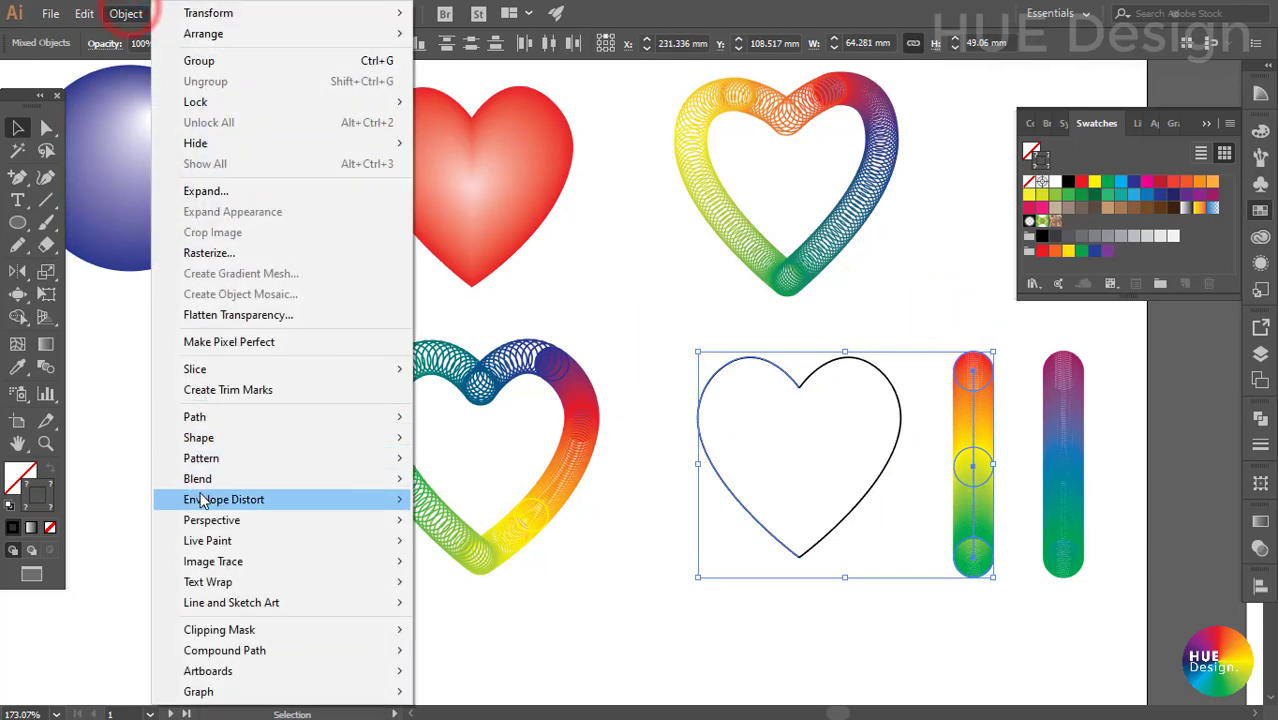
click(500, 580)
- Make the purple-blue-green bar follow the heart's right half with Replace Spine
click(935, 460)
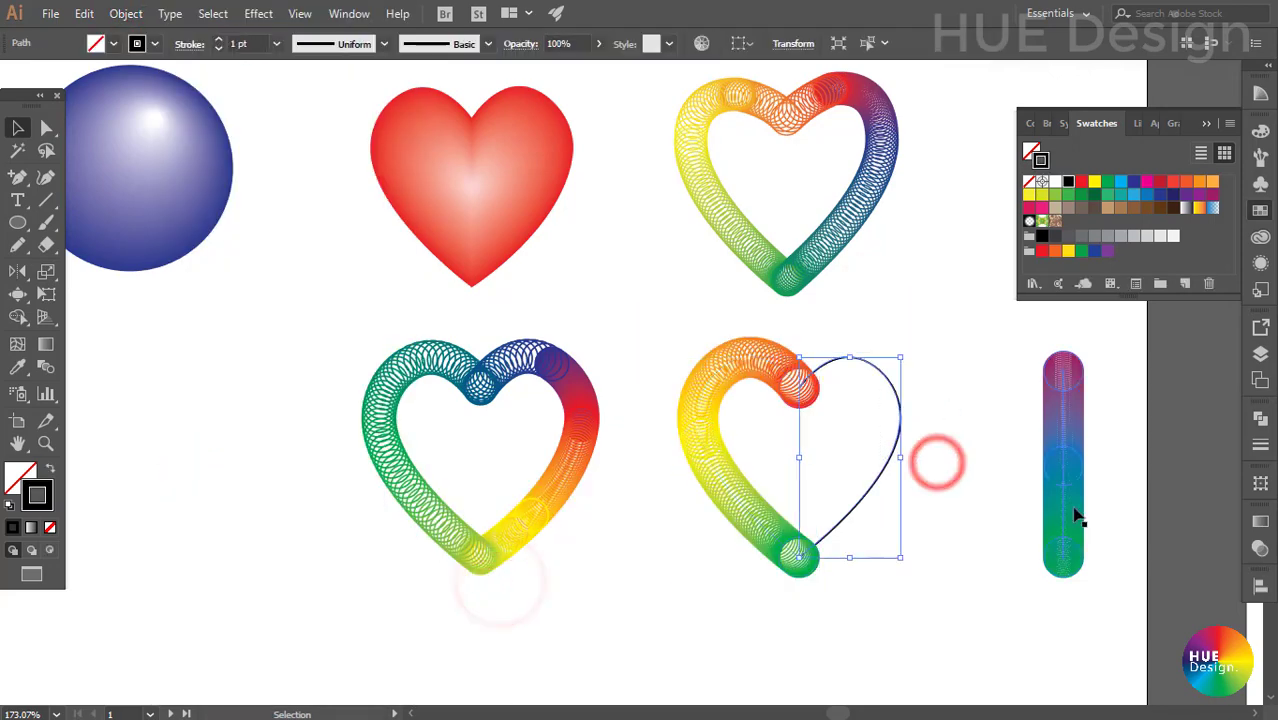
shift+click(1072, 516)
click(126, 13)
click(218, 478)
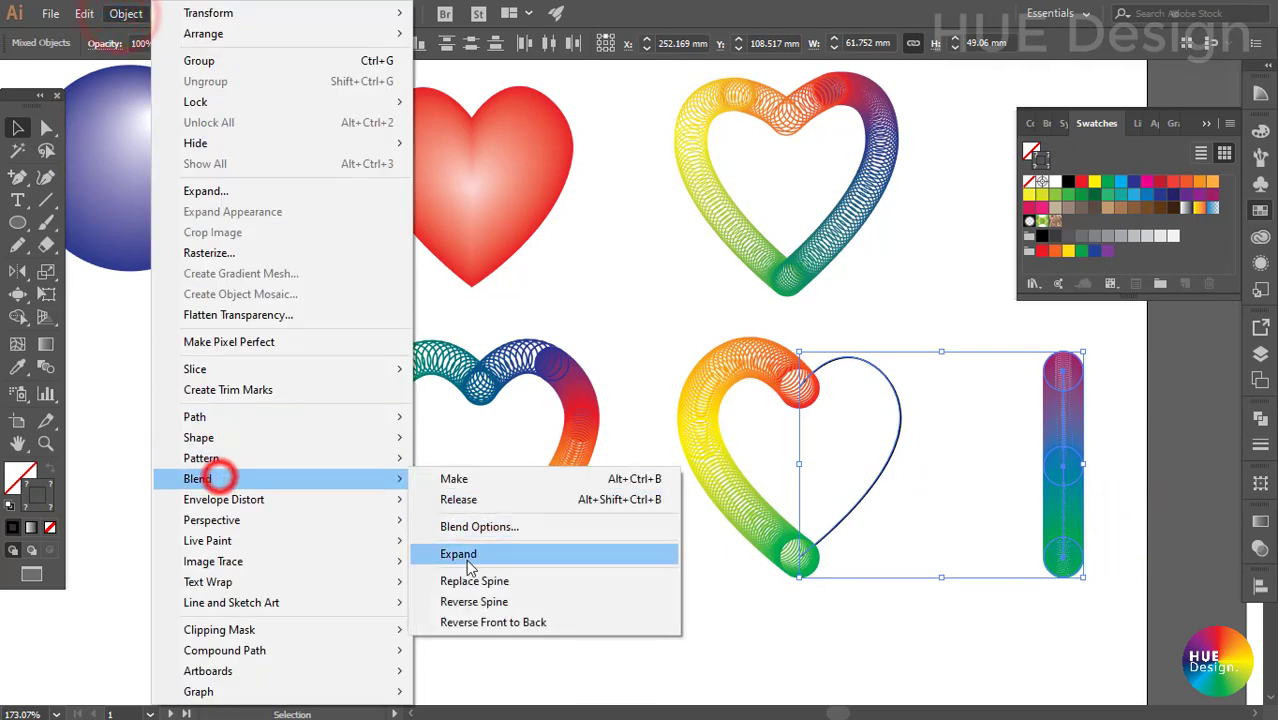
click(474, 581)
click(978, 442)
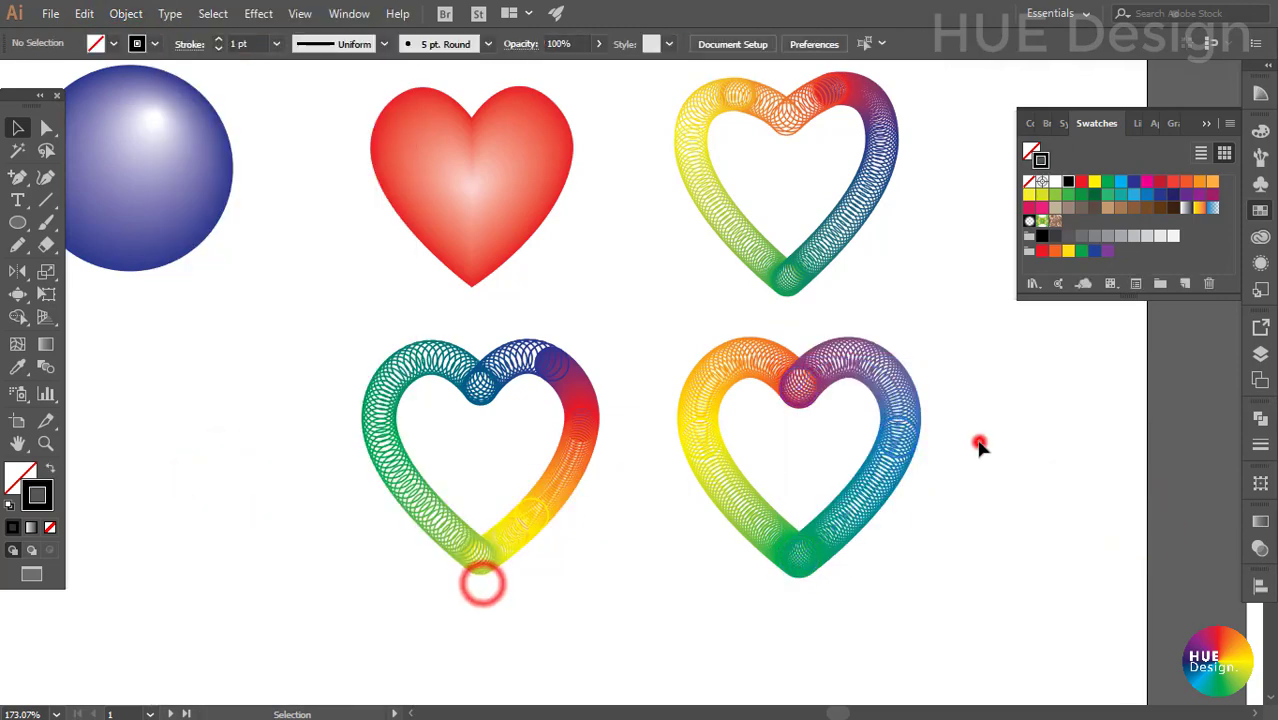
- Nudge the new rainbow heart slightly lower, beside the green-to-red heart
click(728, 360)
click(1162, 415)
drag(994, 560, 797, 390)
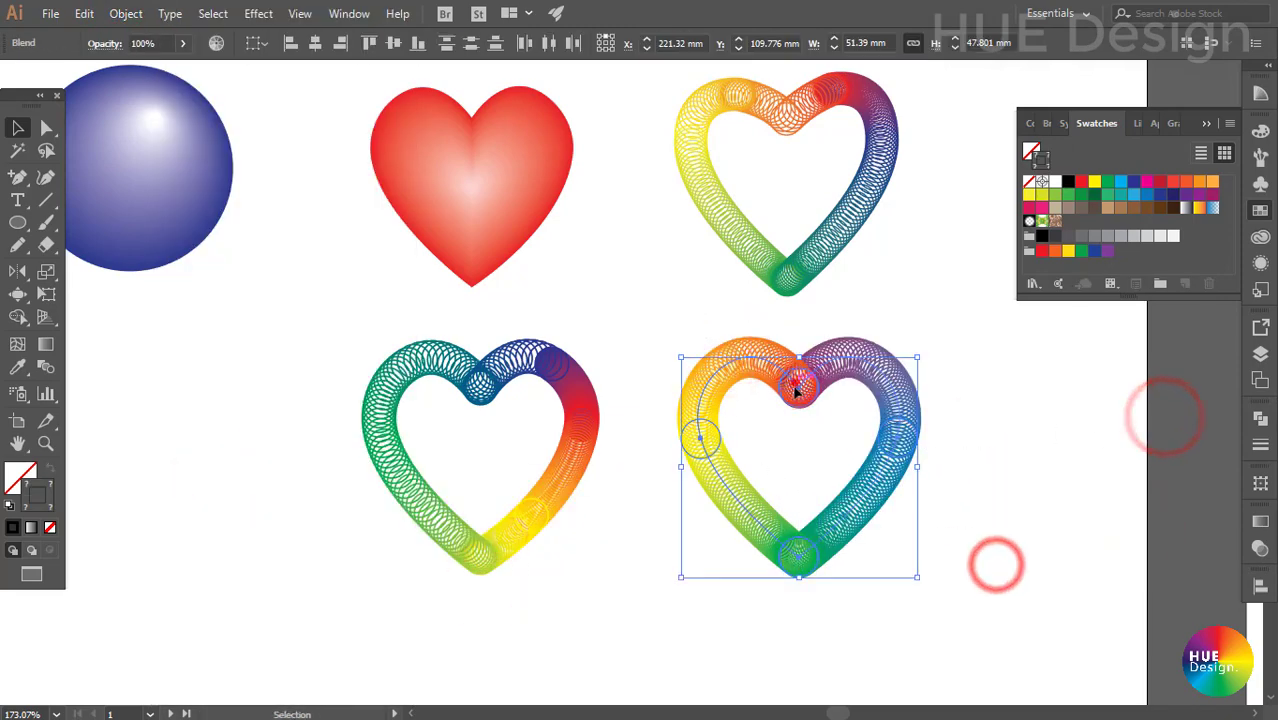
click(958, 419)
drag(775, 330, 848, 431)
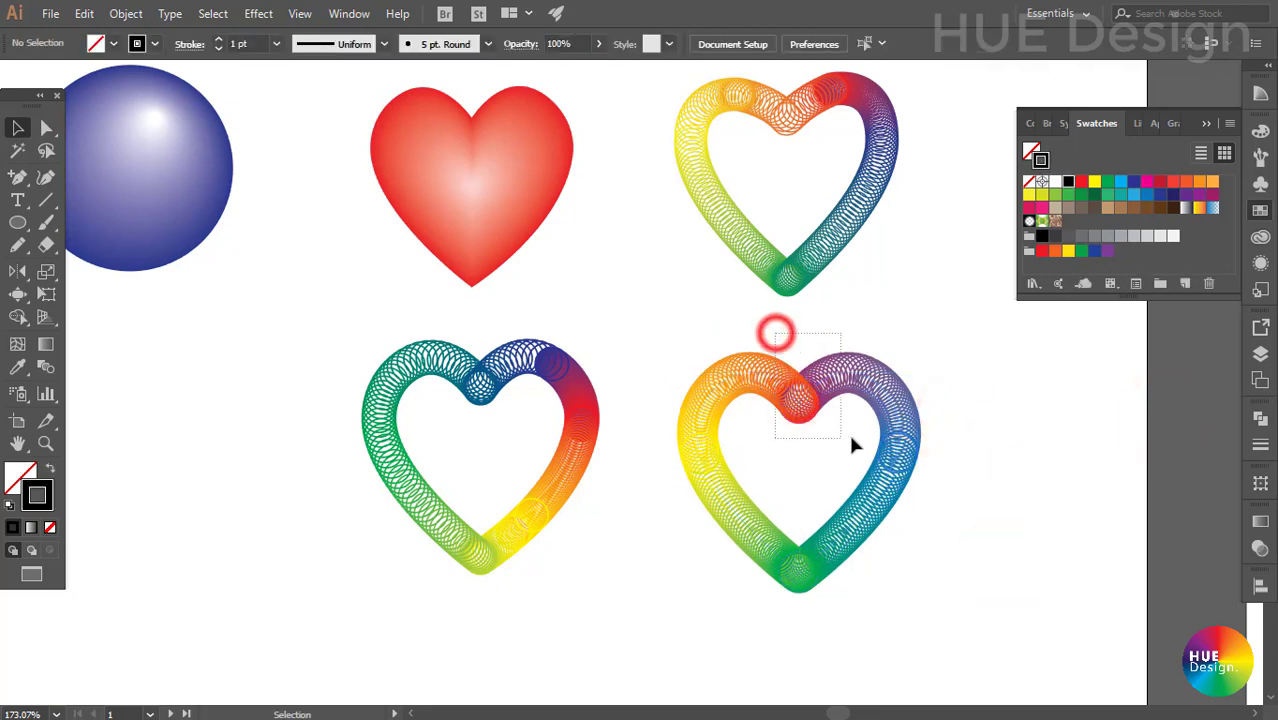
click(1012, 455)
drag(984, 513, 668, 354)
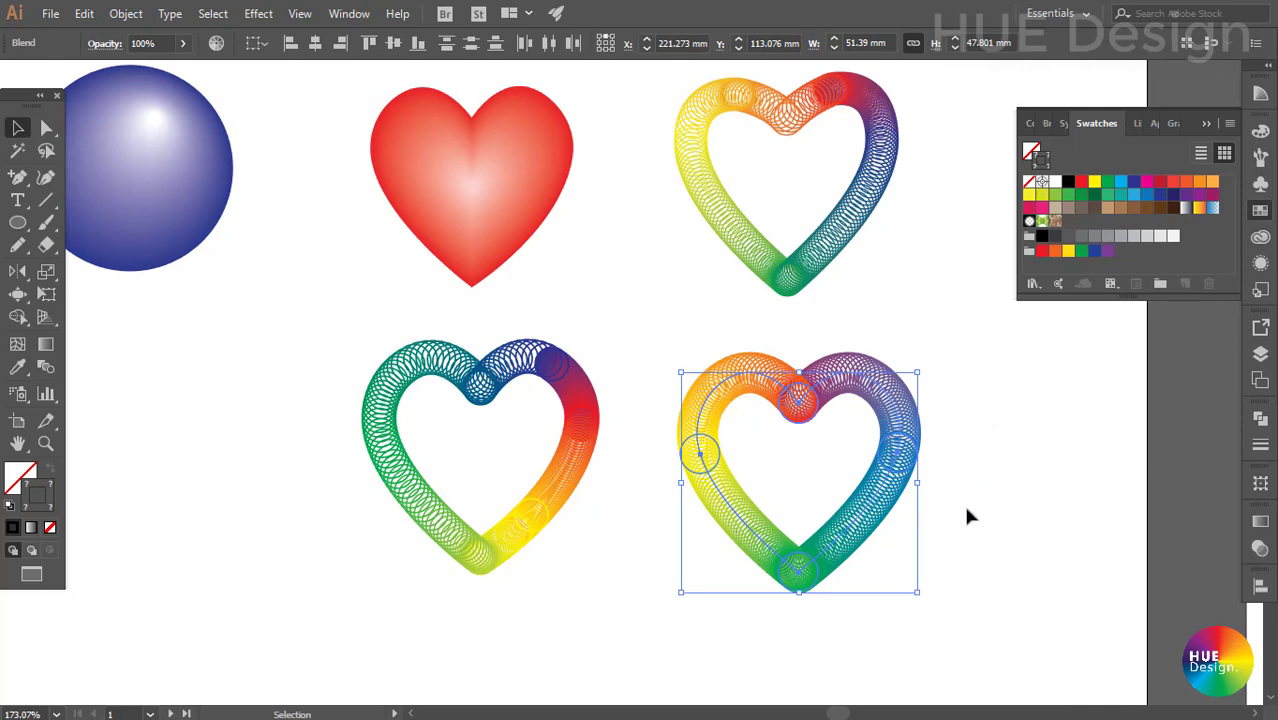
click(1017, 483)
drag(1013, 532, 727, 366)
- Apply Reverse Spine to the star-to-flower blend, undoing and redoing to compare
click(1082, 463)
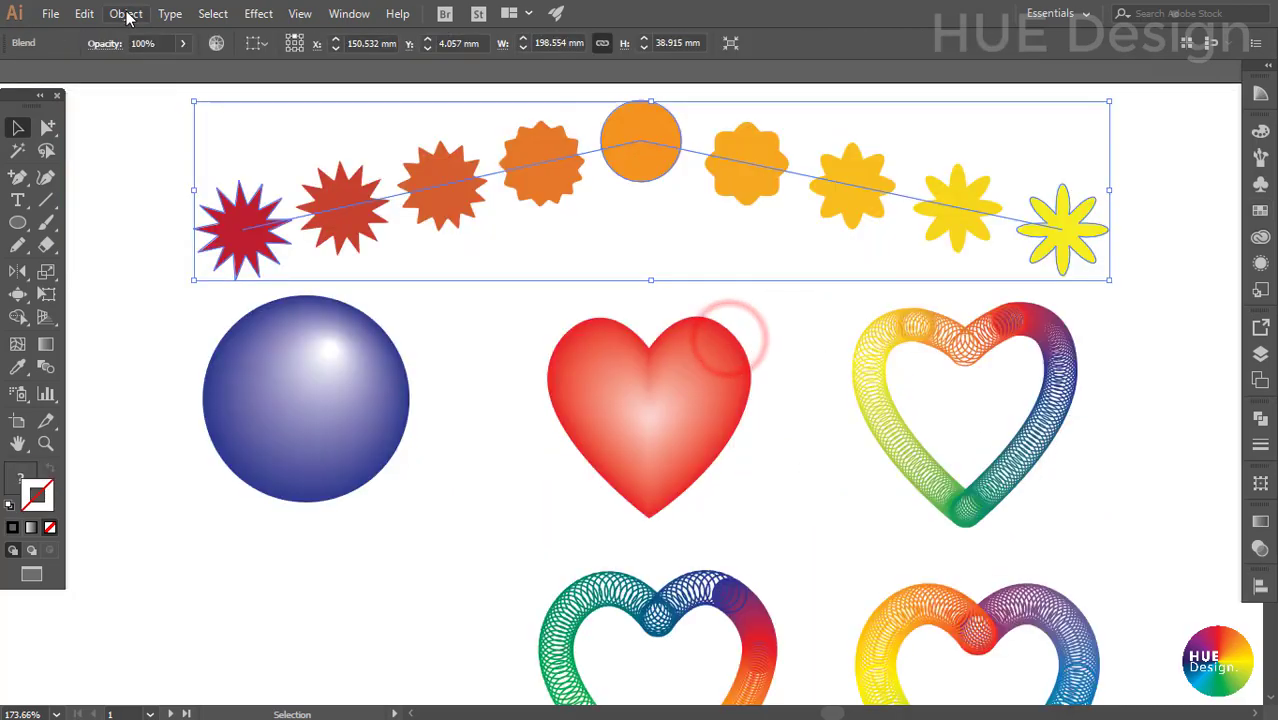
click(127, 14)
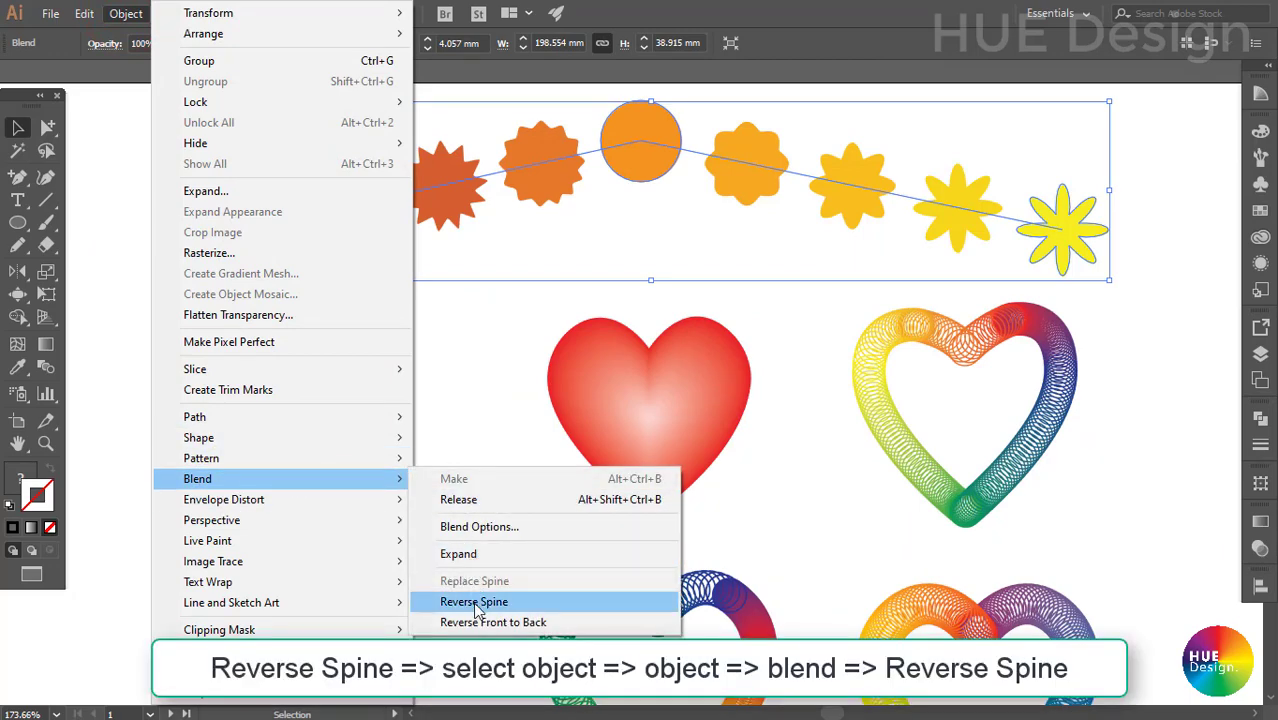
click(475, 602)
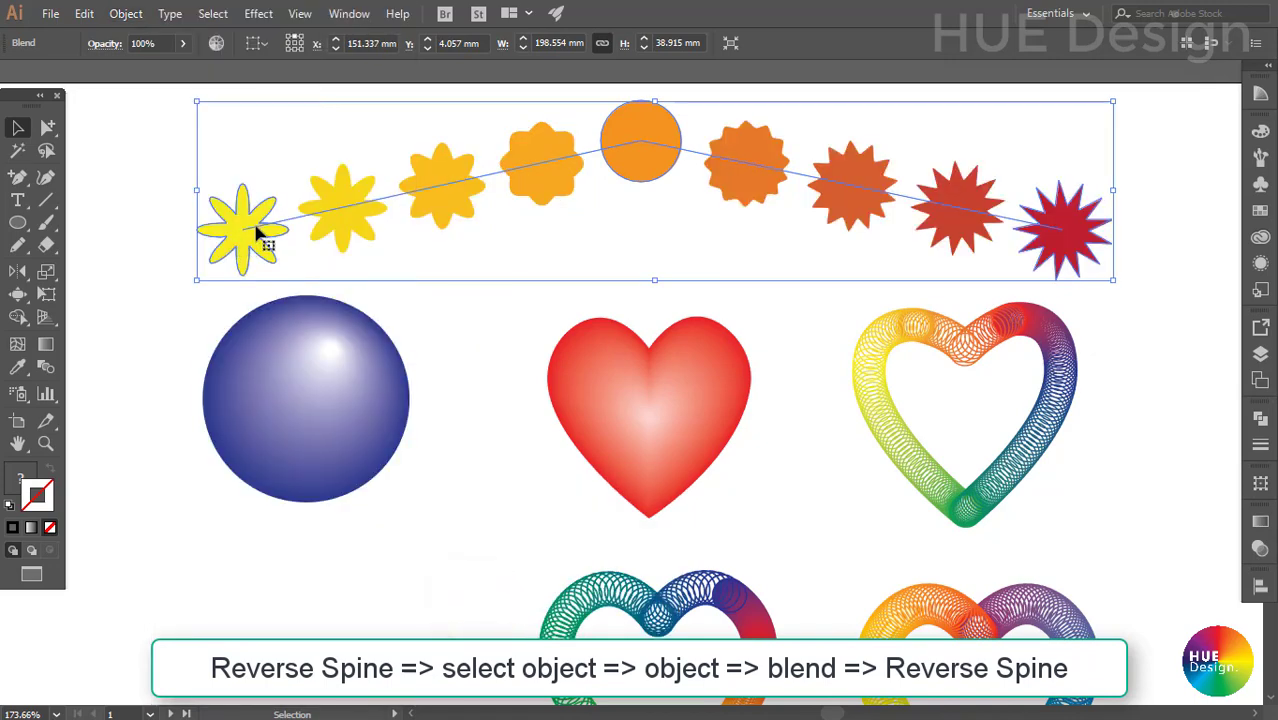
key(ctrl+z)
key(ctrl+shift+z)
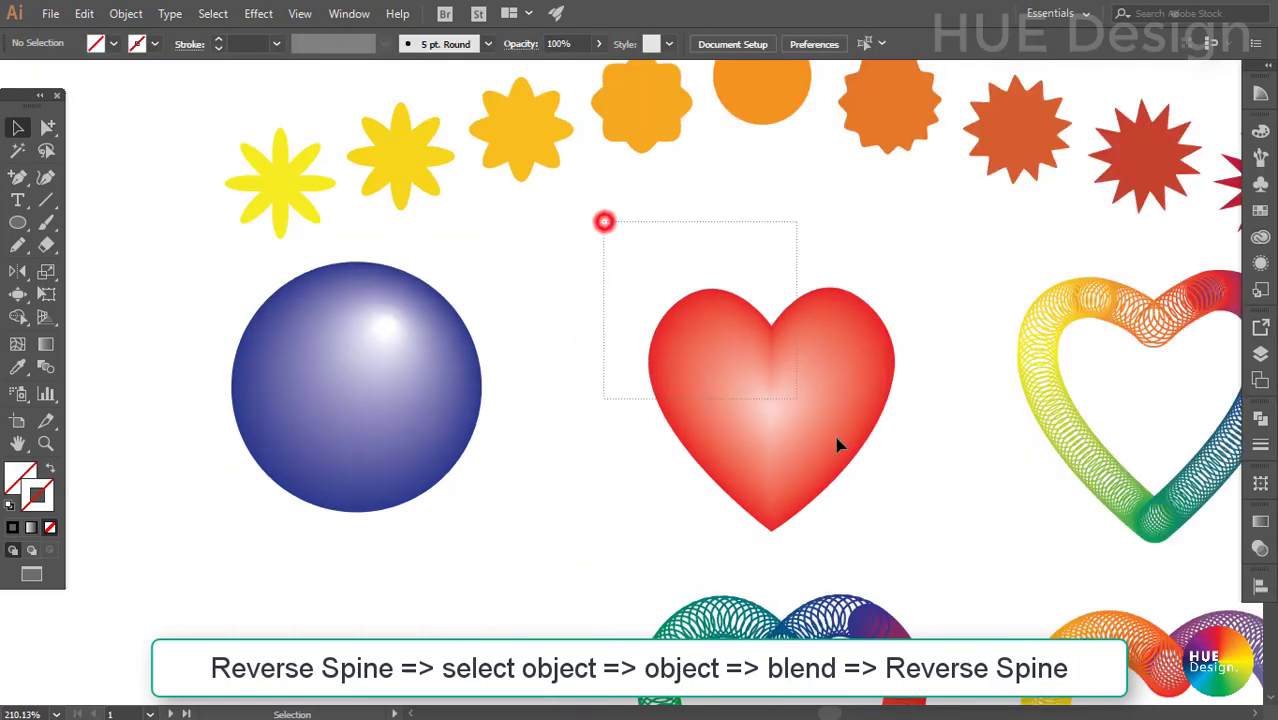
drag(602, 220, 836, 443)
click(125, 13)
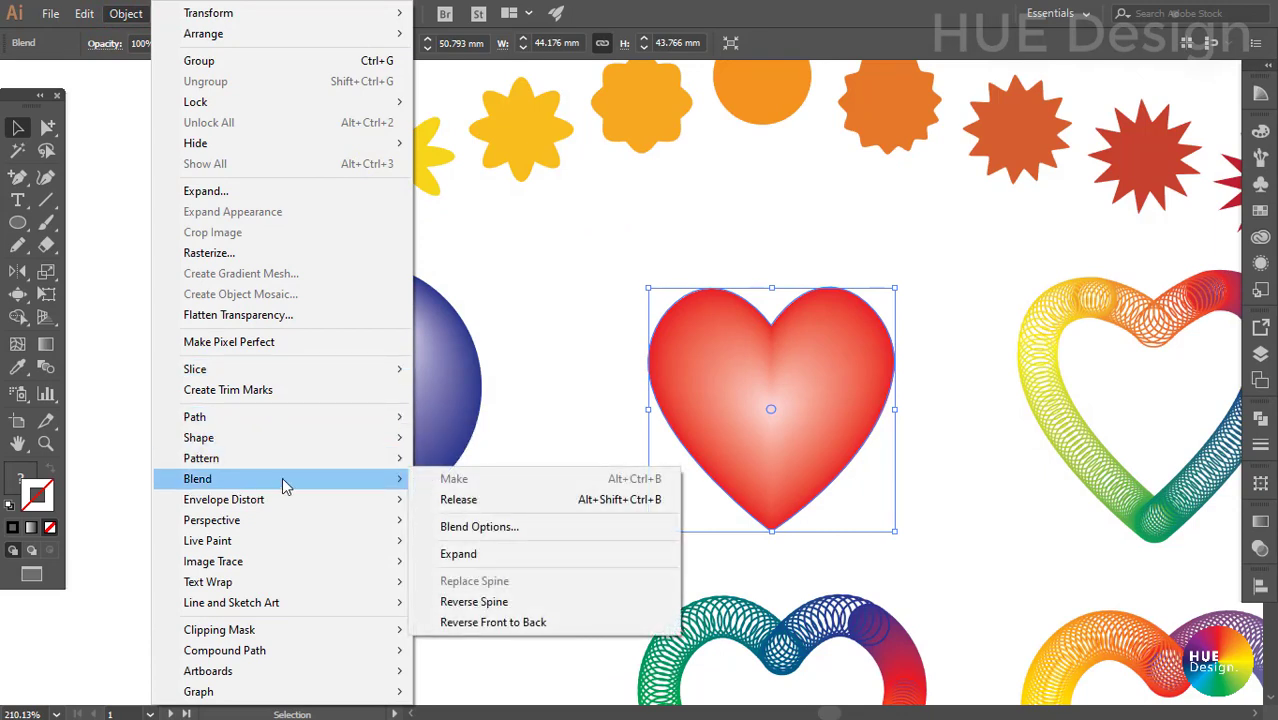
mouse_move(197, 479)
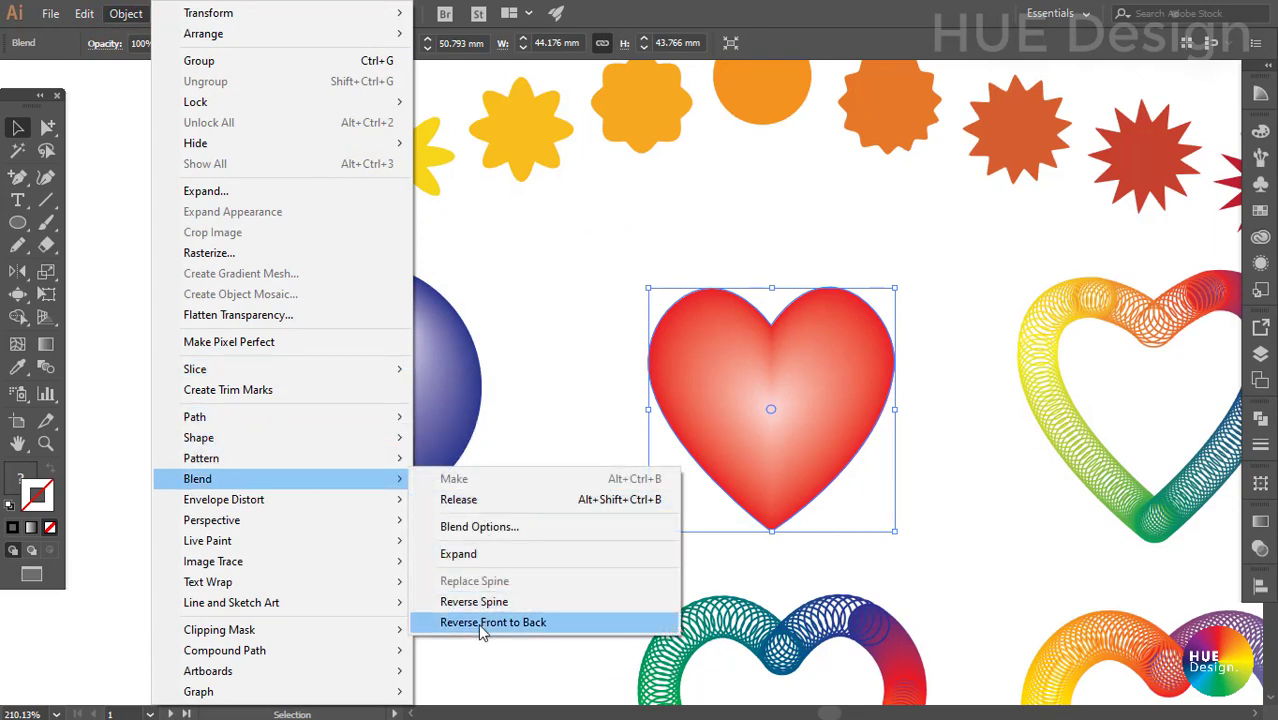
click(480, 623)
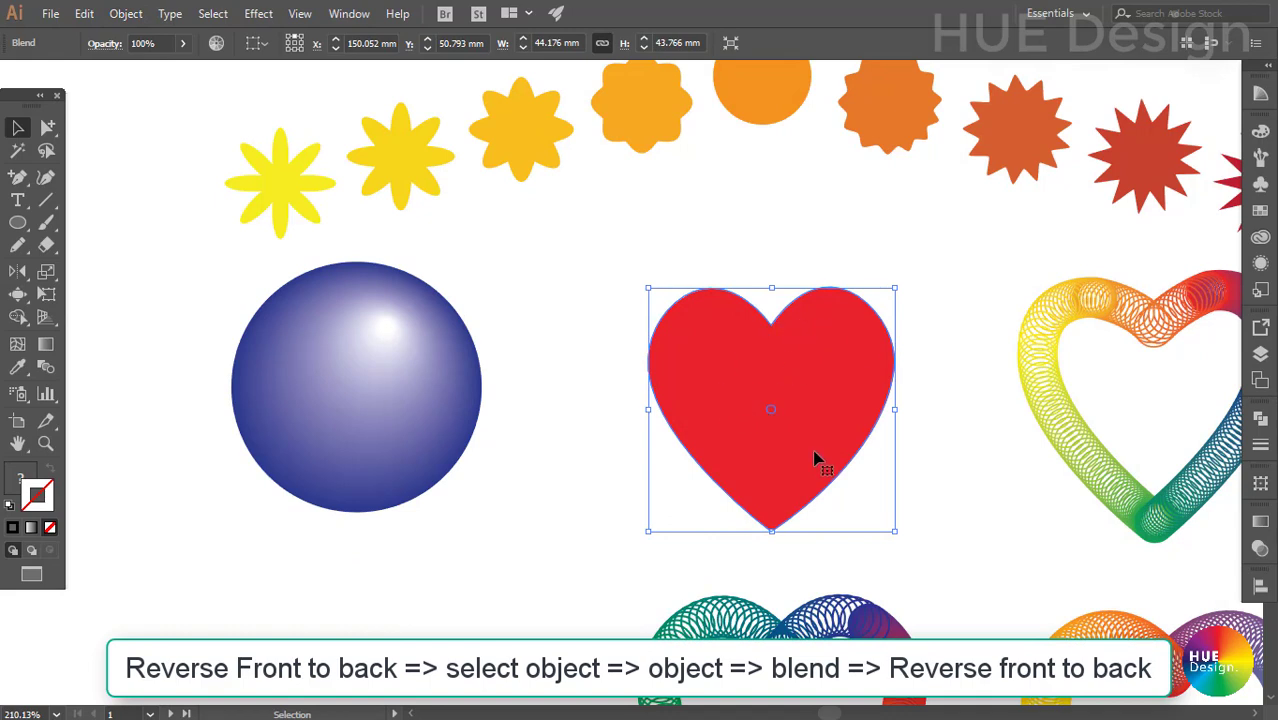
key(ctrl+z)
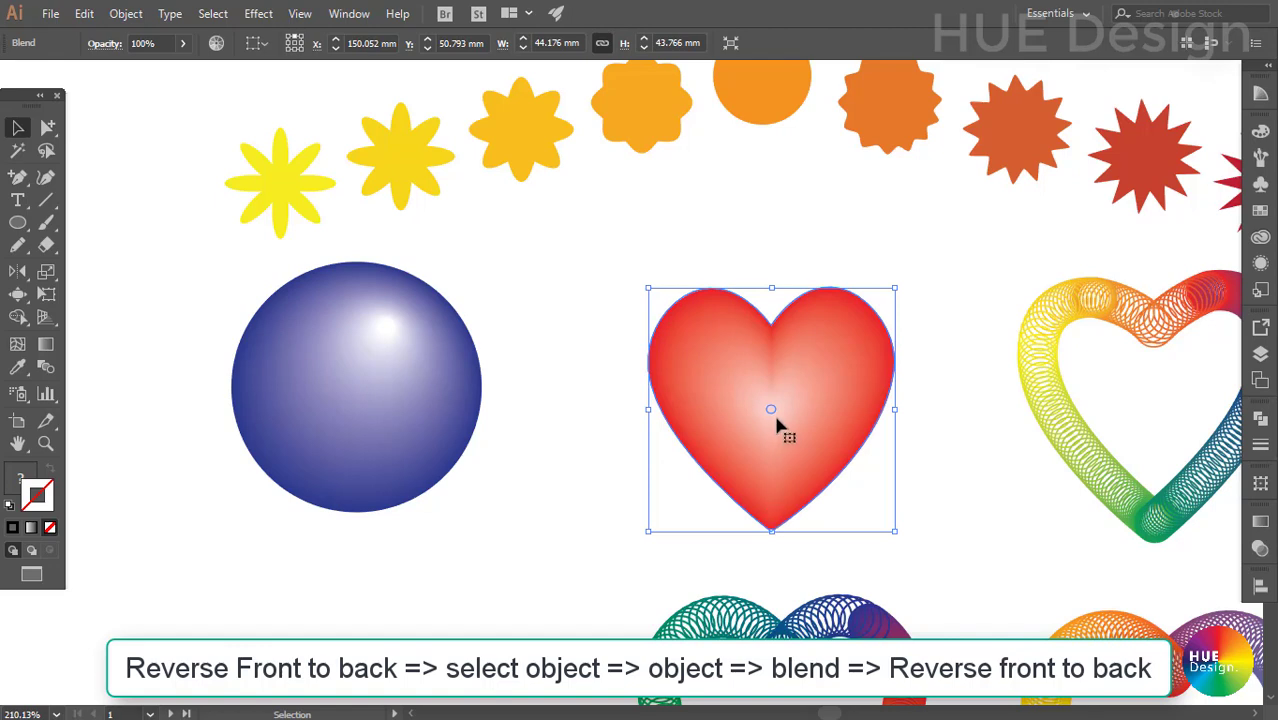
key(ctrl+shift+z)
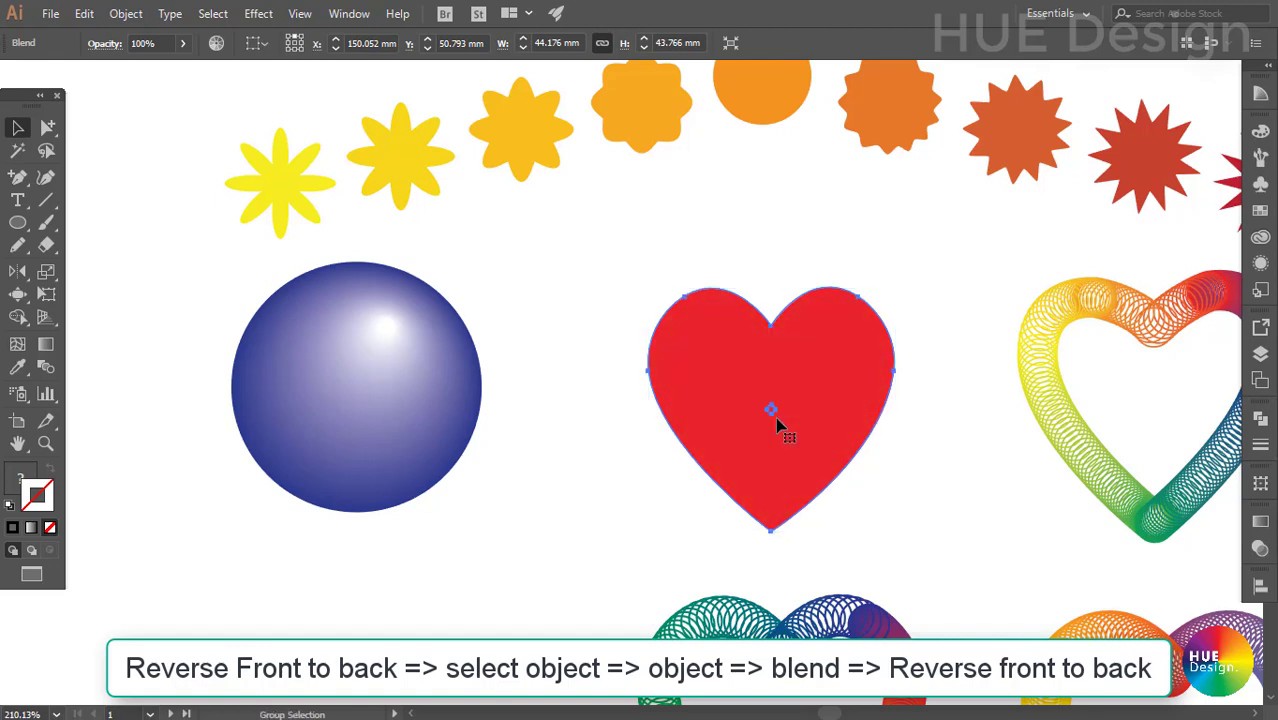
click(778, 425)
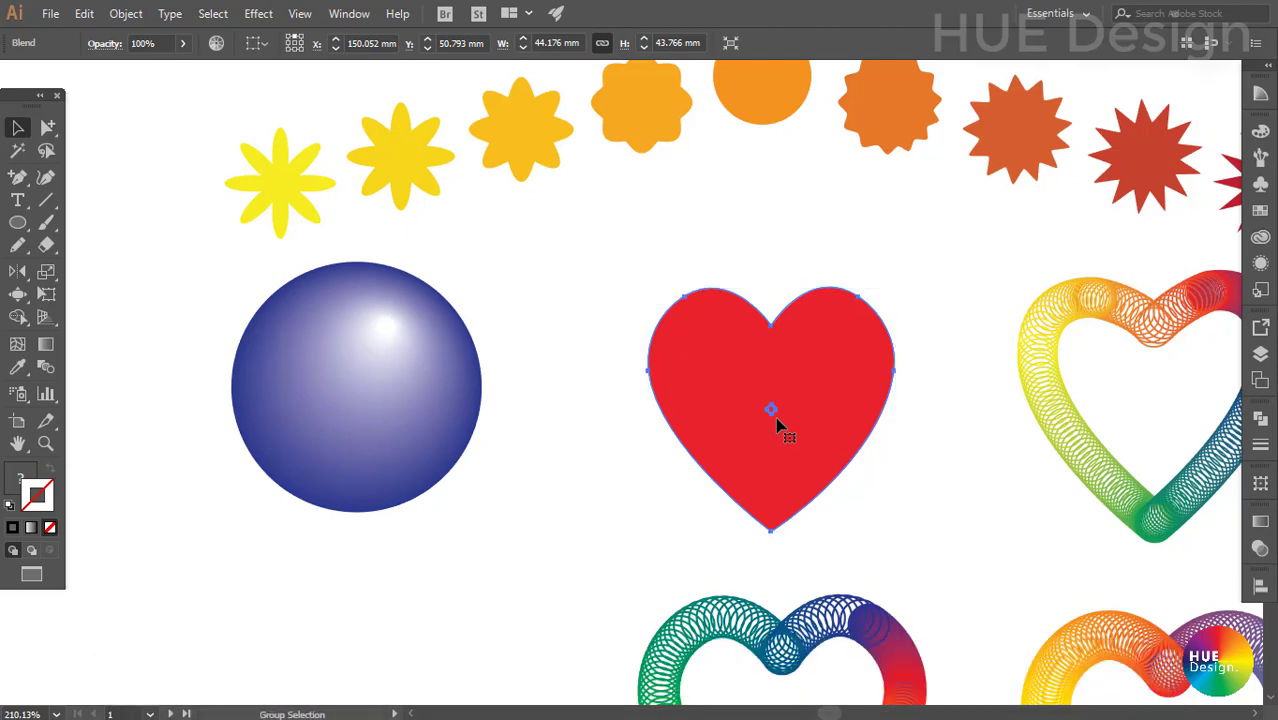
key(ctrl+z)
click(513, 319)
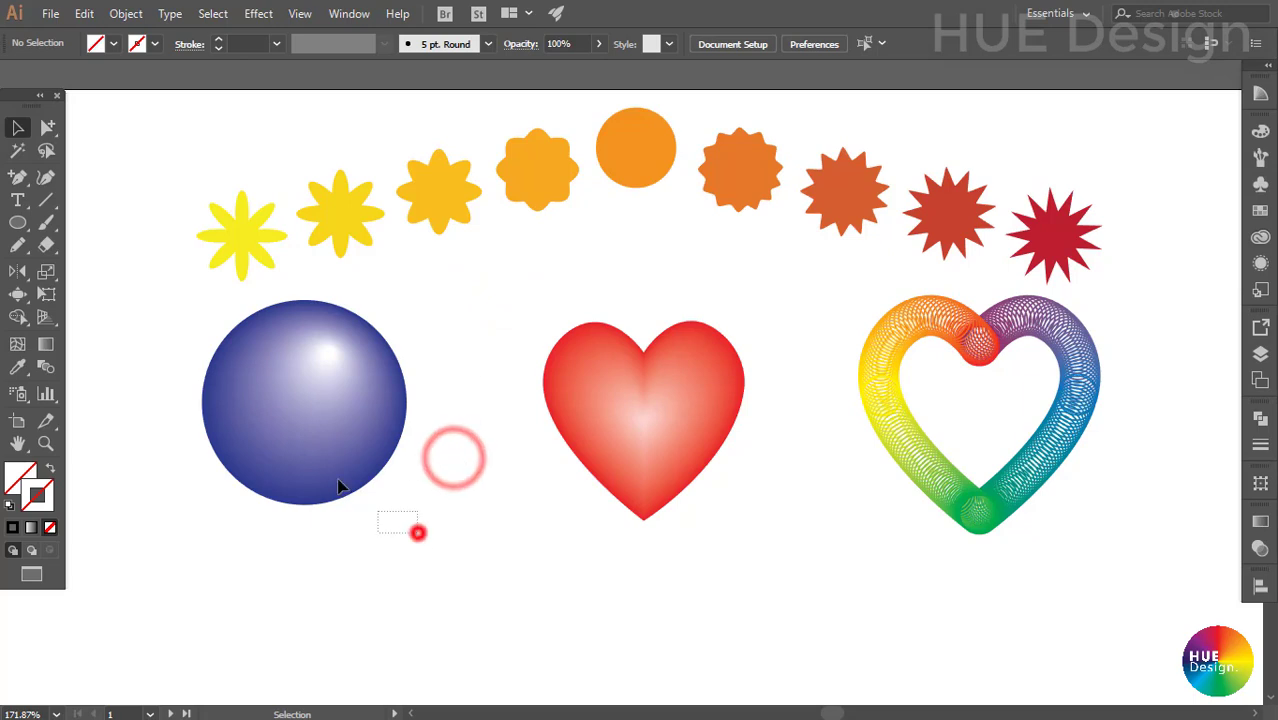
- Pan below the blue sphere and draw a new 42.381 mm circle there
drag(338, 487, 320, 475)
click(451, 477)
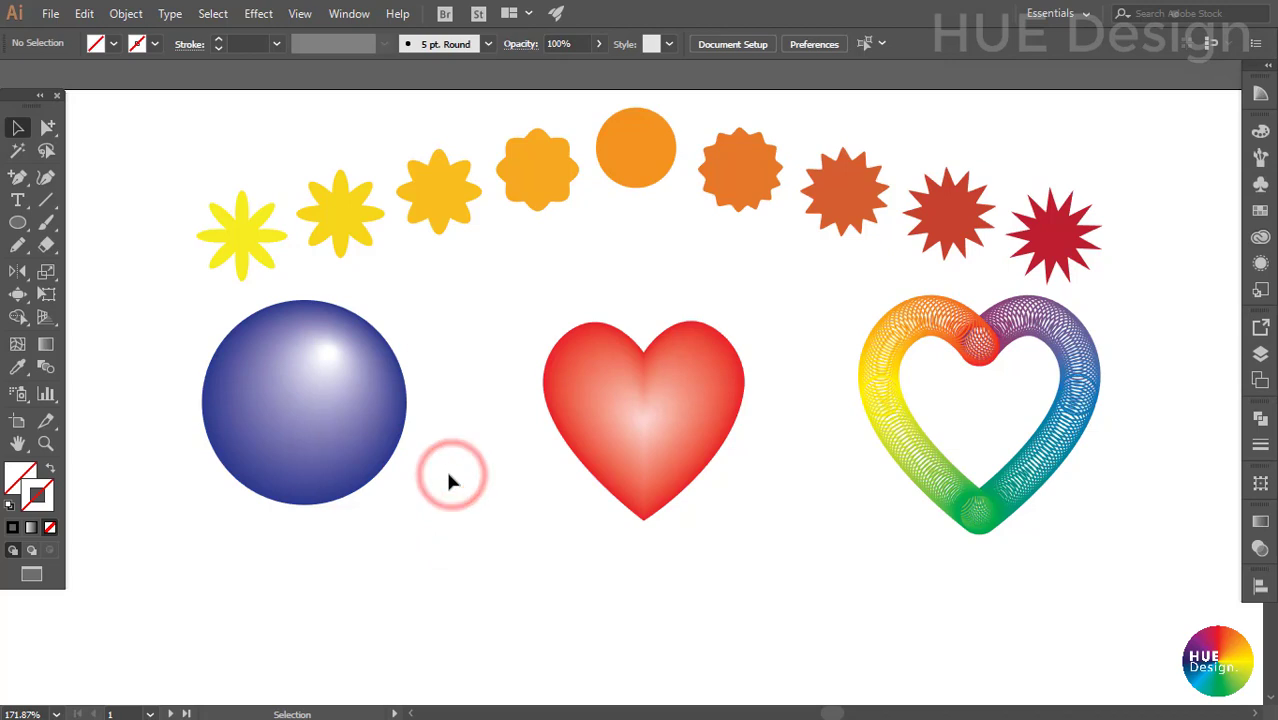
drag(431, 512, 437, 478)
click(17, 222)
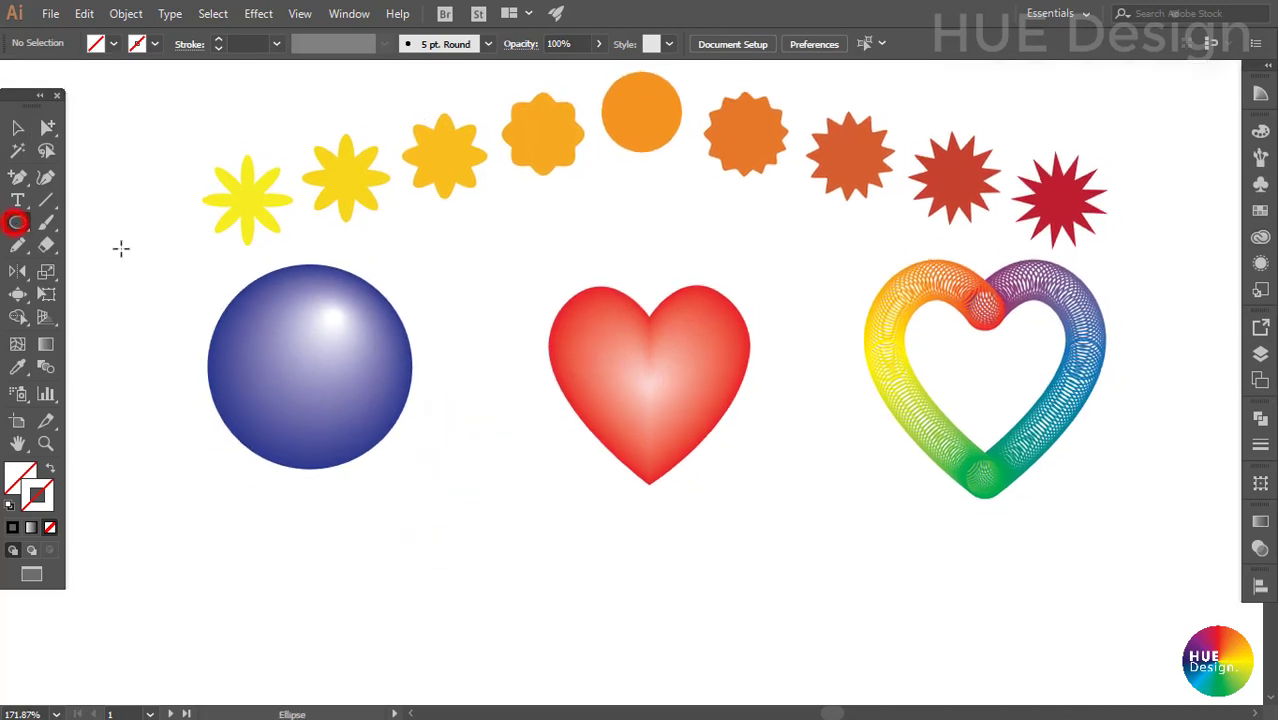
scroll(483, 595, down, 3)
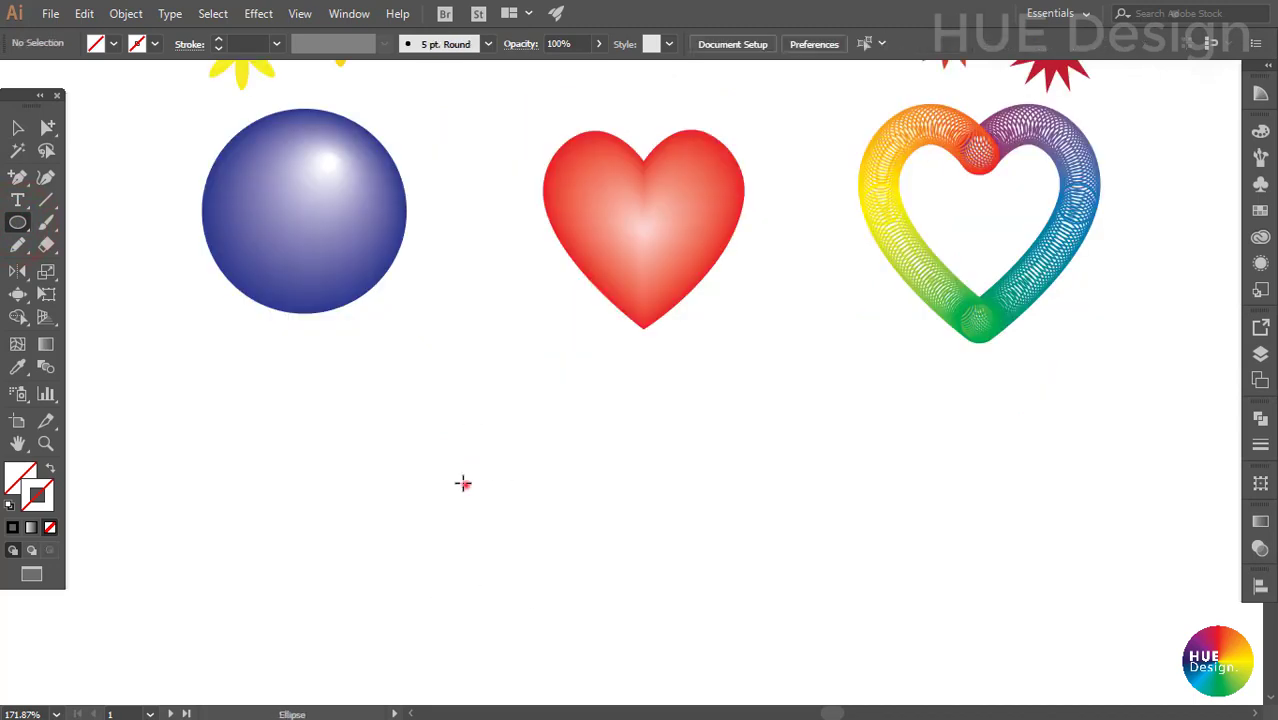
drag(465, 484, 520, 416)
- Fill the new circle with CMYK Blue and remove its stroke
key(v)
click(10, 506)
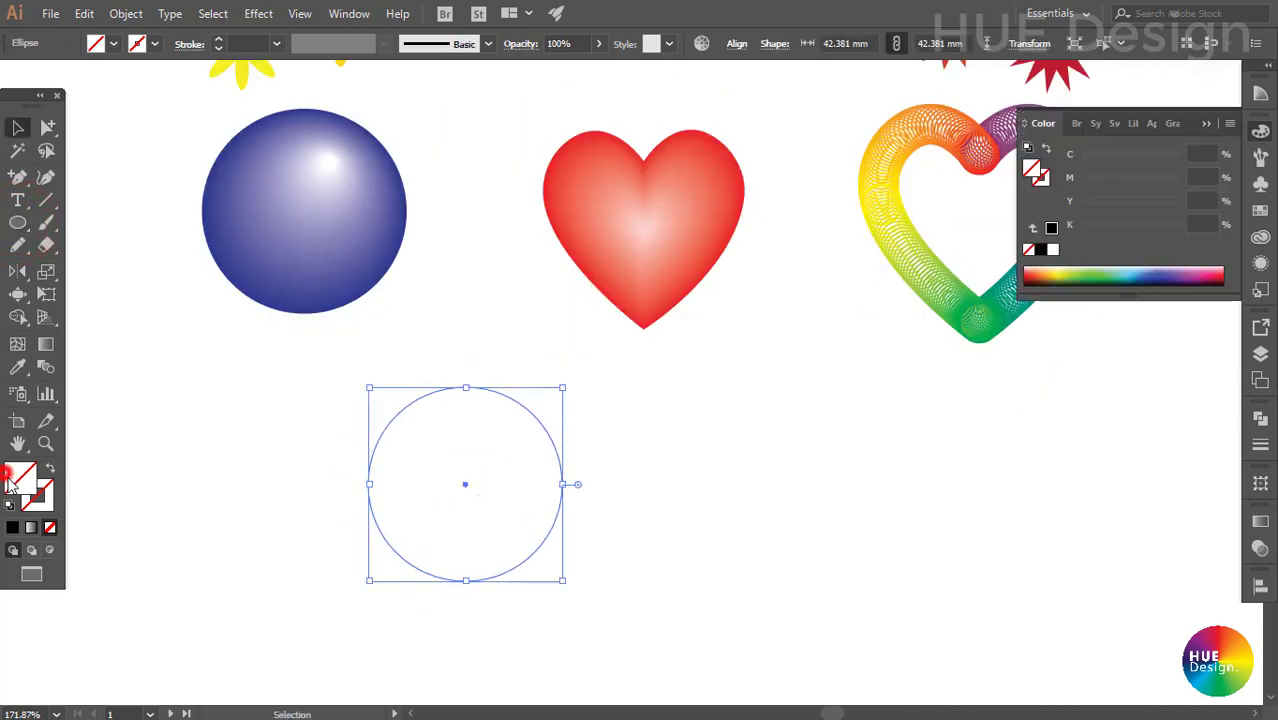
click(1259, 212)
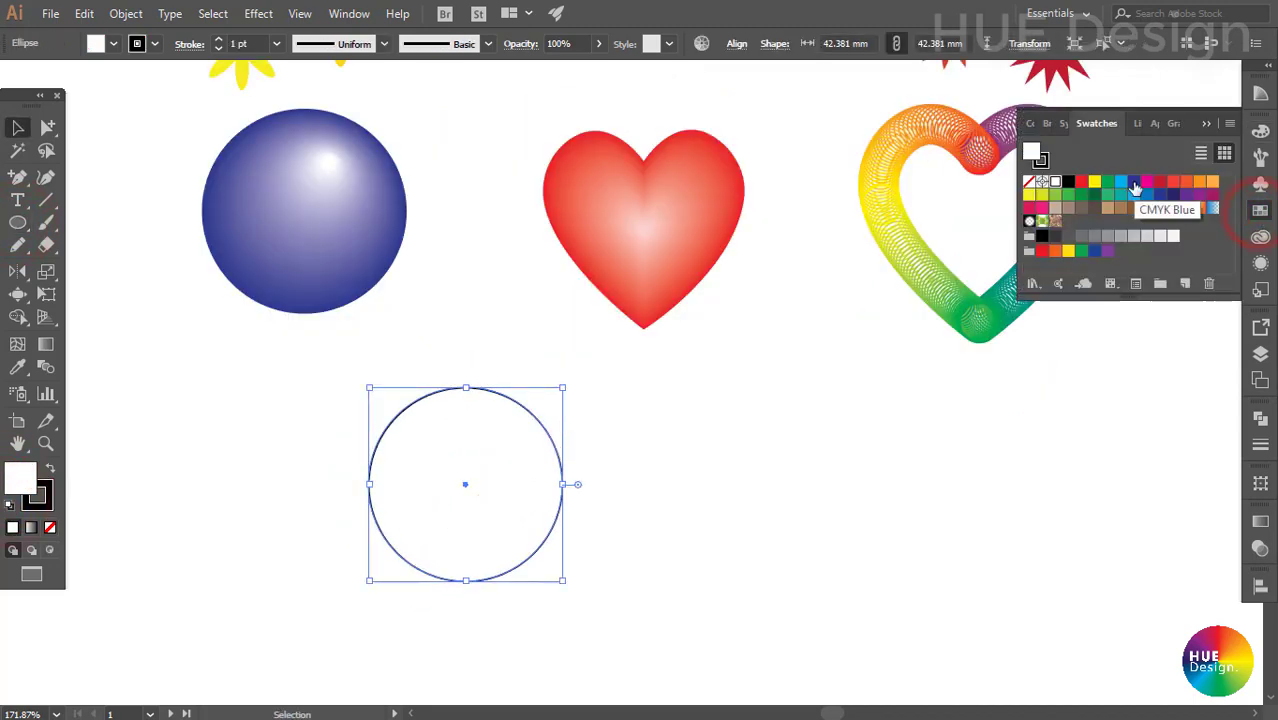
click(1135, 188)
click(37, 492)
click(50, 527)
click(20, 476)
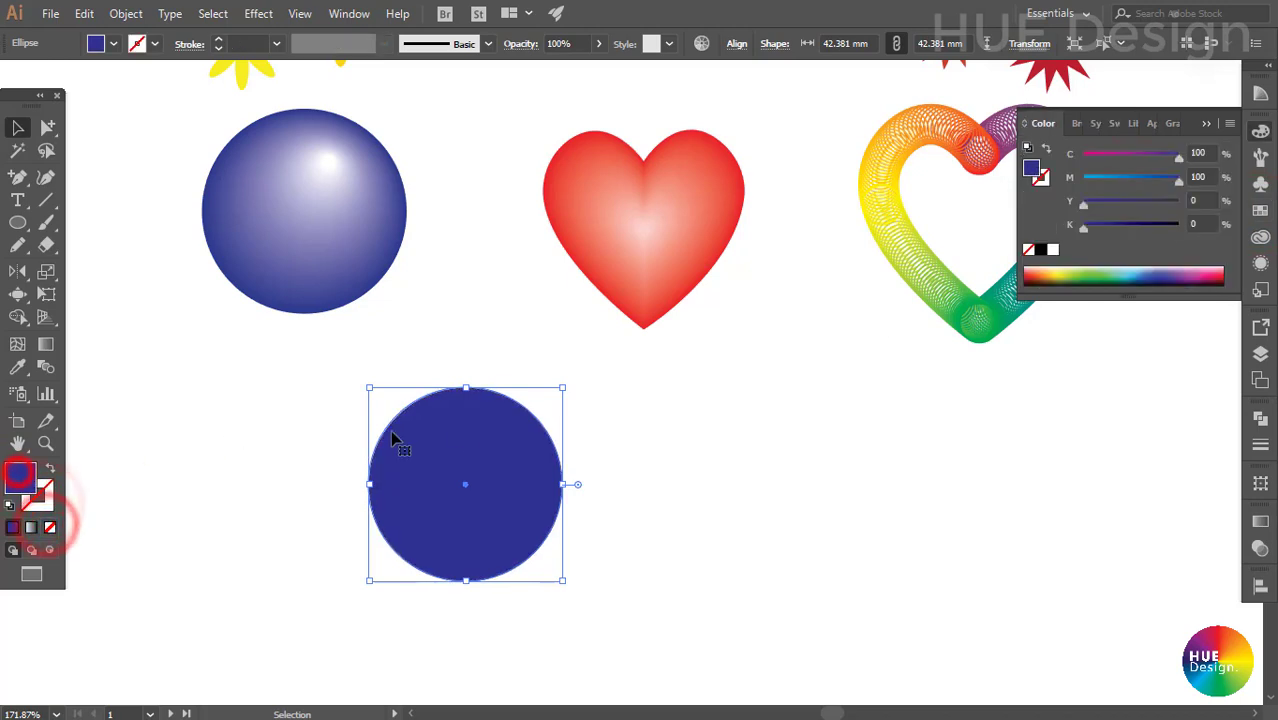
click(611, 425)
click(528, 470)
- Add a smaller centred white copy of the circle and select both circles
mouse_move(562, 387)
mouse_down()
mouse_move(519, 414)
mouse_move(466, 480)
mouse_move(501, 430)
mouse_move(488, 439)
mouse_up()
click(1052, 249)
click(282, 374)
click(499, 430)
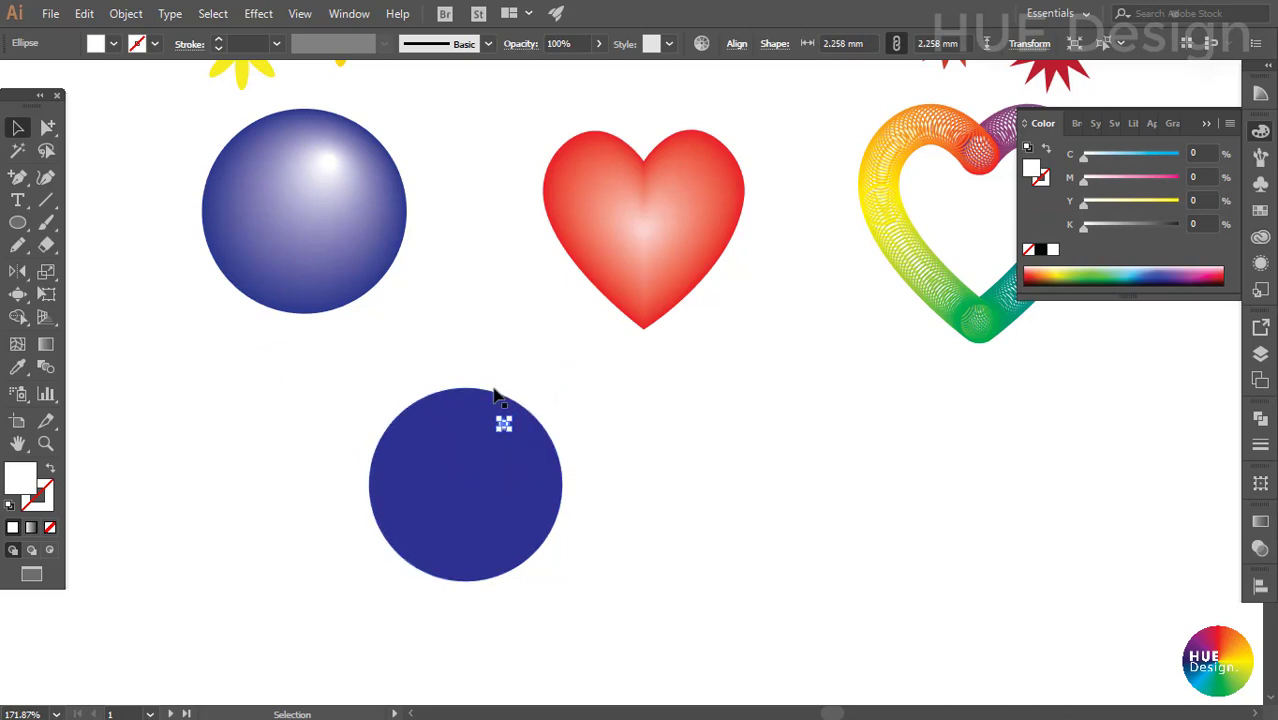
drag(513, 354, 456, 465)
- Set Blend Options to Smooth Color and blend the white dot into the blue circle
double_click(45, 367)
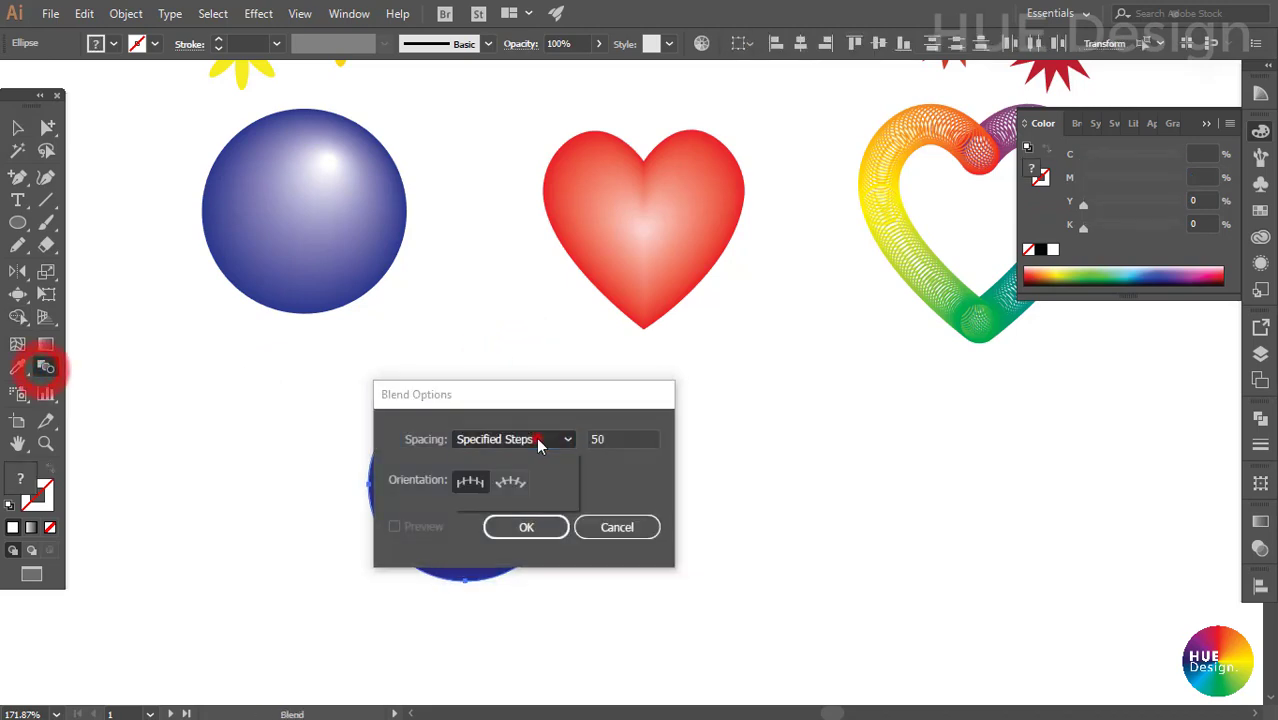
click(500, 458)
click(526, 527)
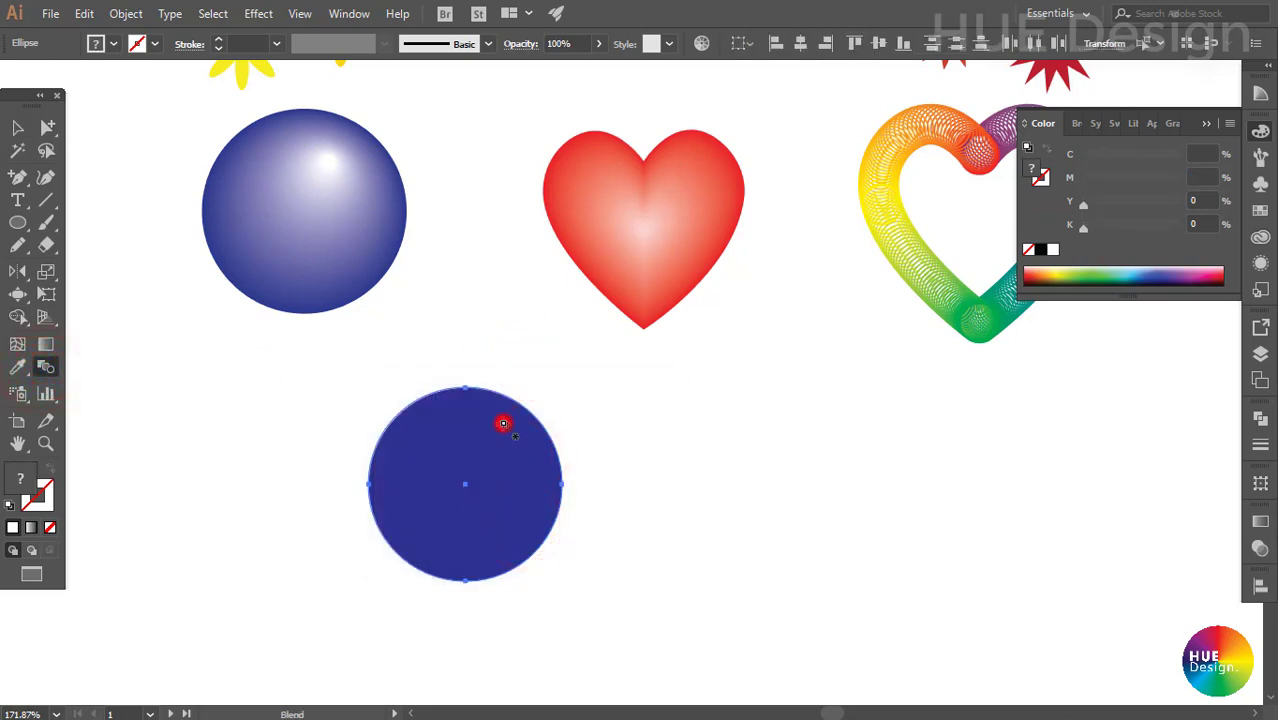
click(503, 424)
click(431, 465)
click(18, 127)
click(257, 411)
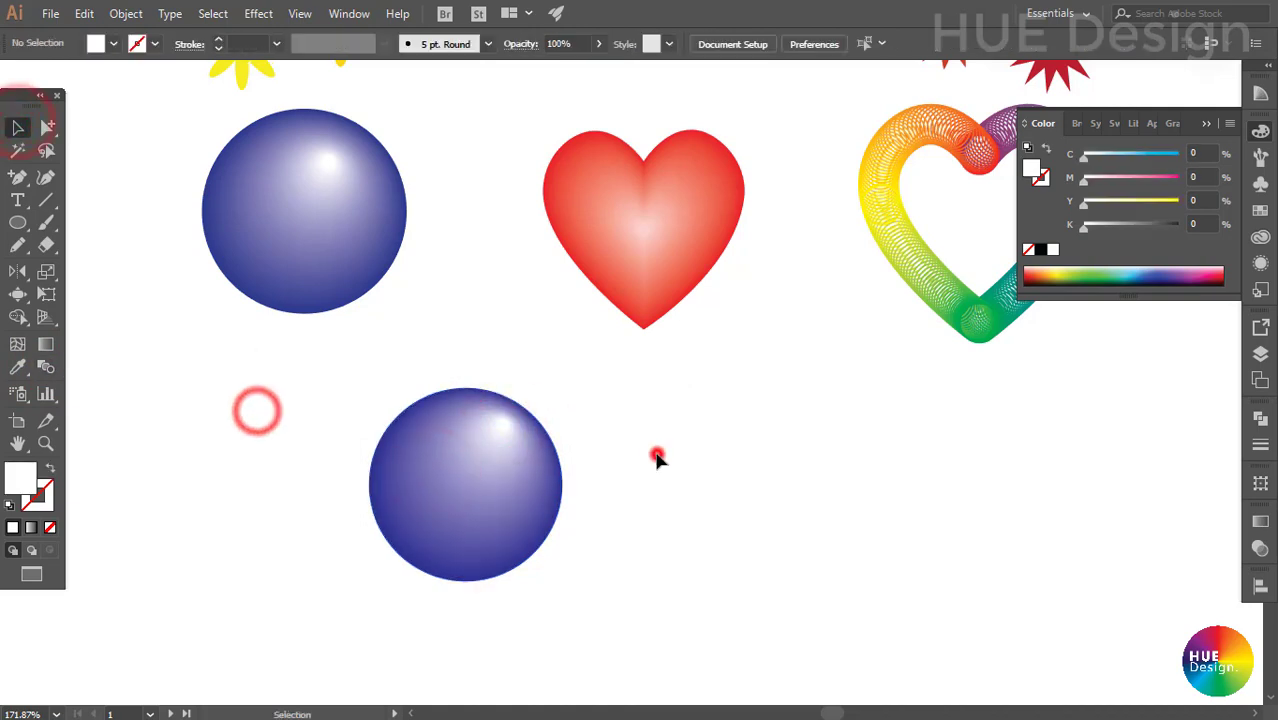
- Shift the sphere's highlight left and duplicate the sphere into a row
key(a)
click(507, 426)
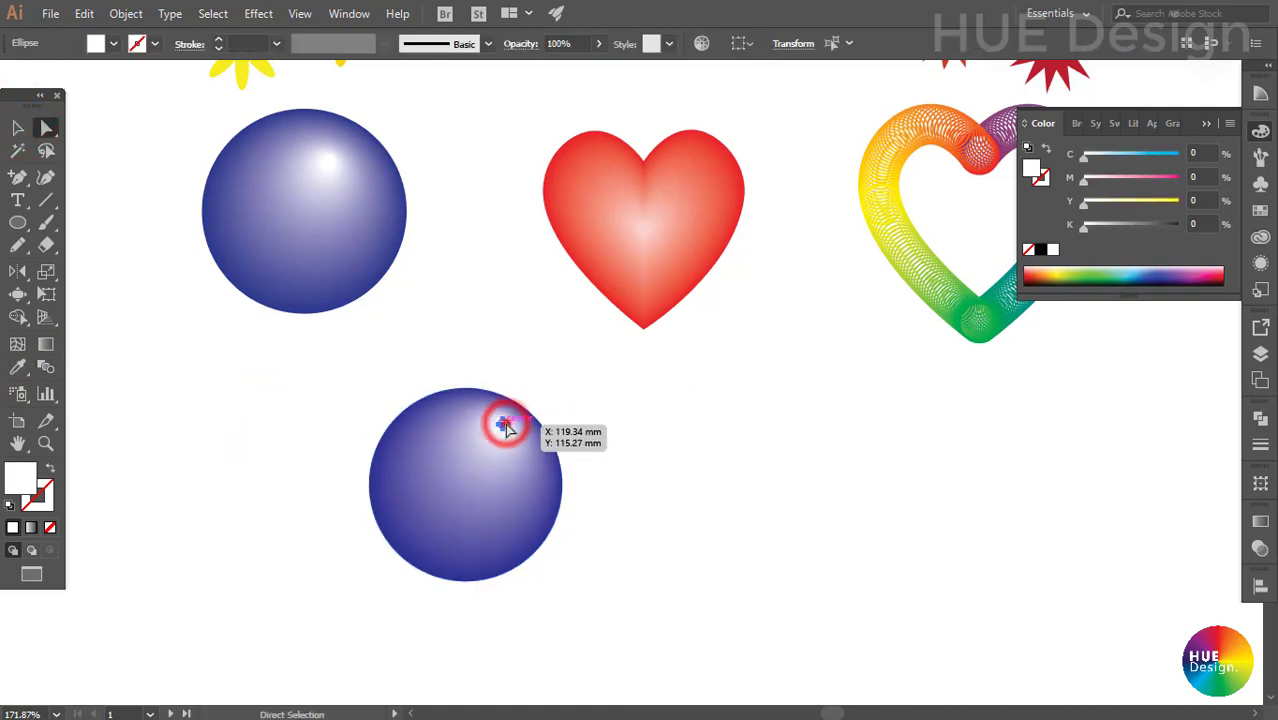
drag(507, 426, 487, 434)
key(v)
click(491, 414)
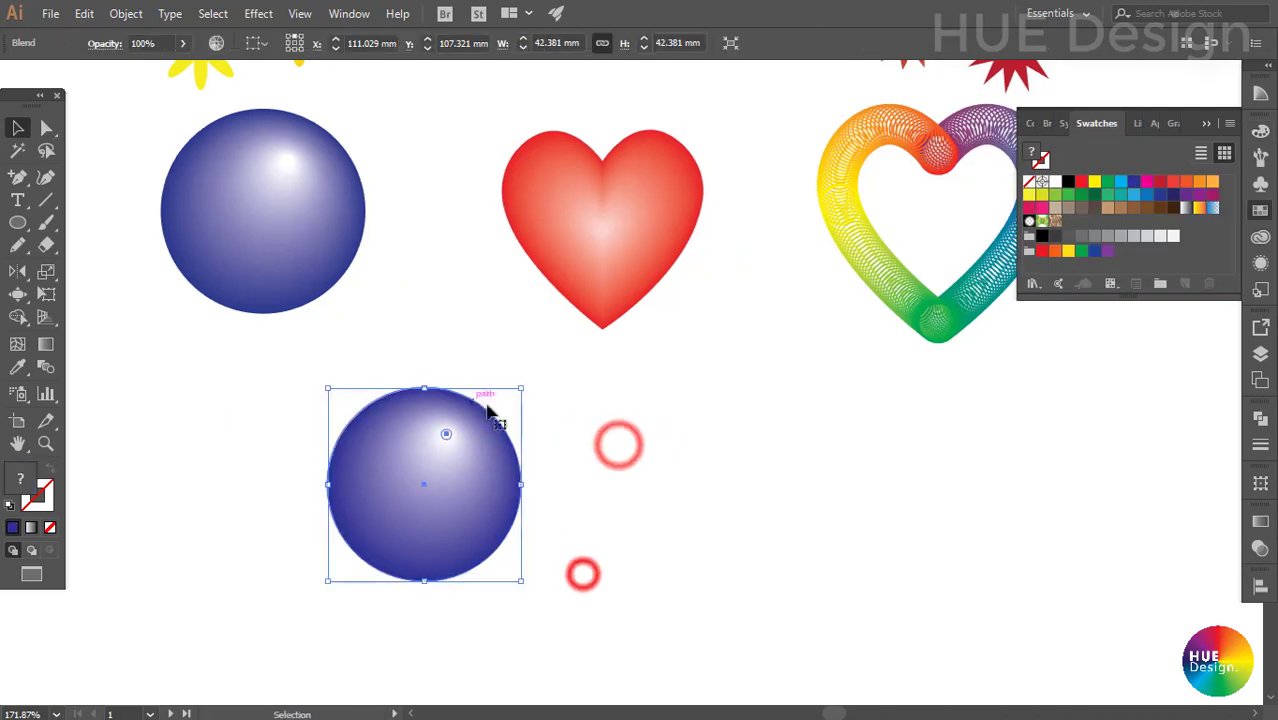
mouse_move(470, 493)
mouse_down()
mouse_move(298, 510)
mouse_move(783, 530)
mouse_up()
click(977, 512)
- Recolour the two copied spheres' outer circles red and green
key(a)
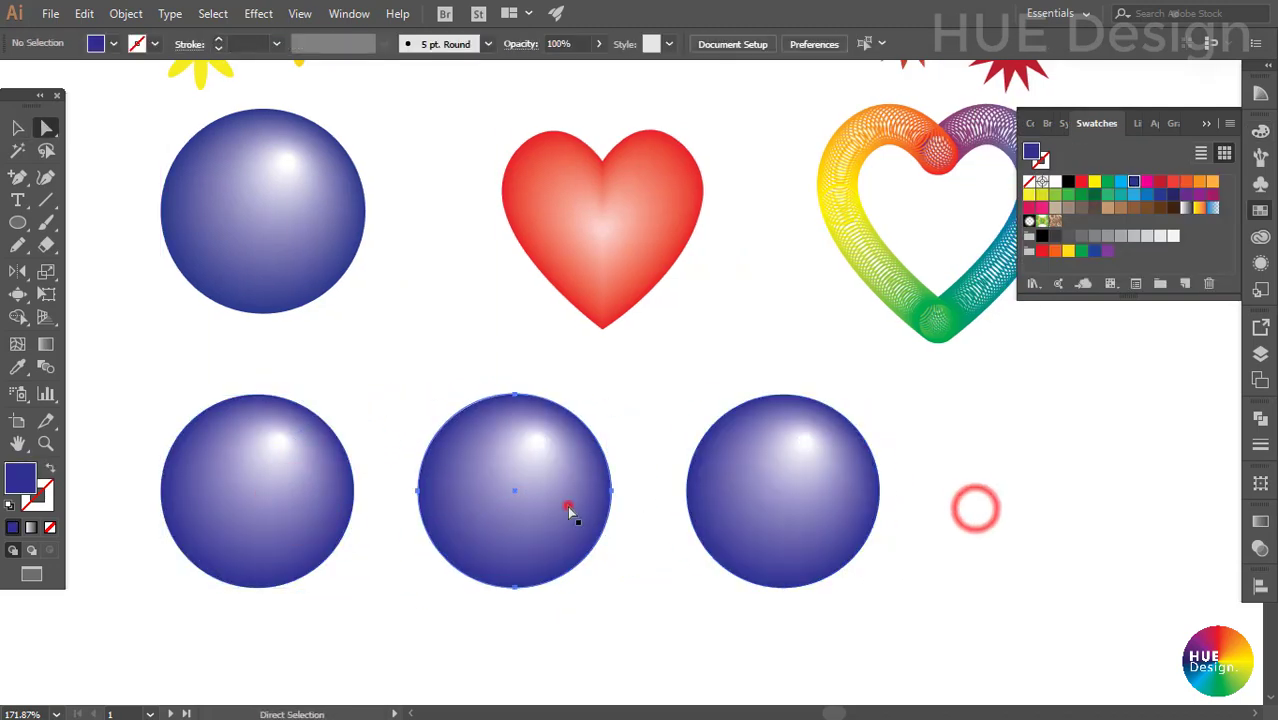
click(568, 503)
click(1160, 181)
click(853, 503)
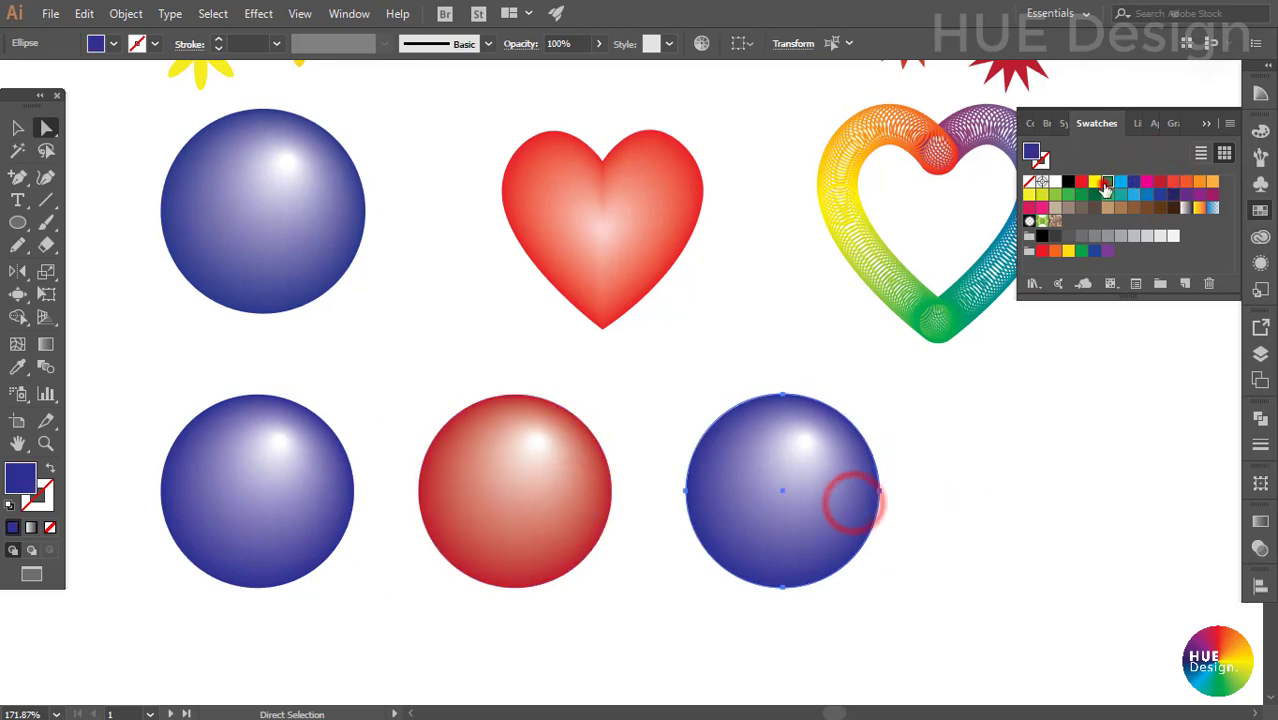
click(1105, 183)
- Copy a fourth sphere to the right and colour its outer circle yellow
key(v)
drag(786, 501, 1045, 501)
click(1147, 430)
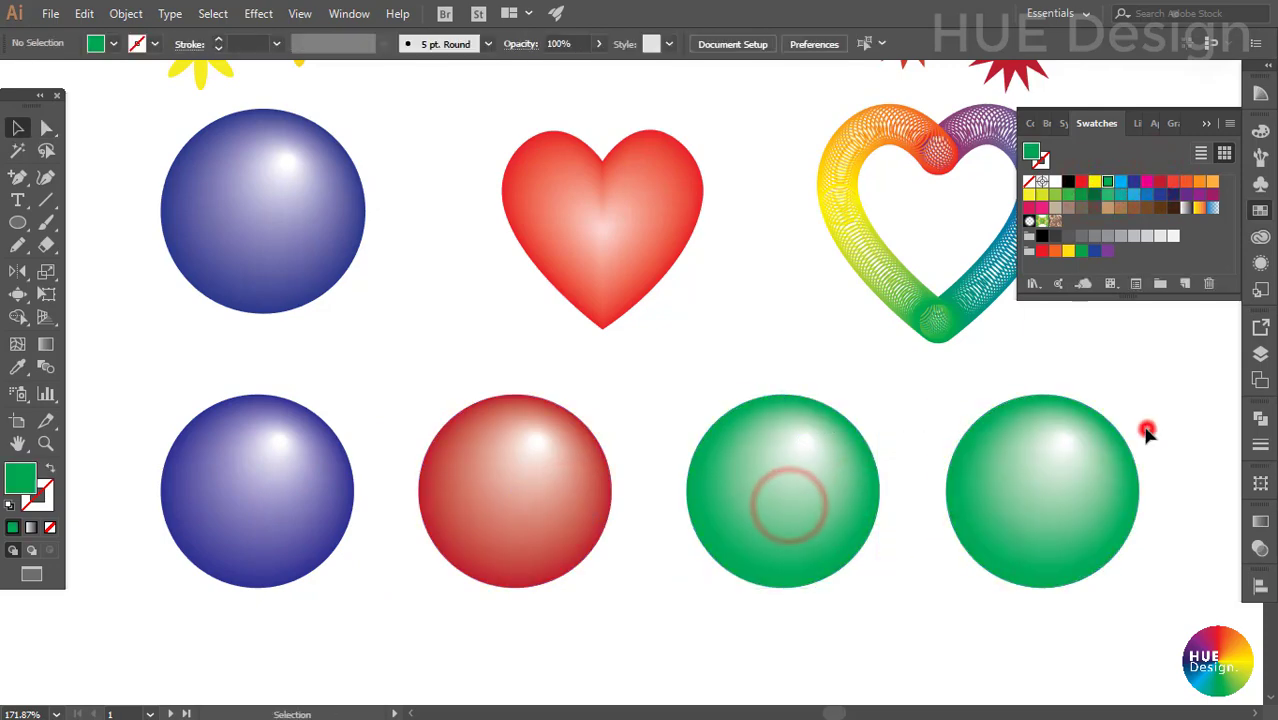
drag(1095, 181, 1081, 476)
click(1145, 372)
- Hide the swatches and pan back to the star row
mouse_move(935, 380)
mouse_down()
mouse_move(867, 394)
mouse_move(856, 348)
mouse_up()
click(1206, 123)
drag(1033, 542, 1043, 602)
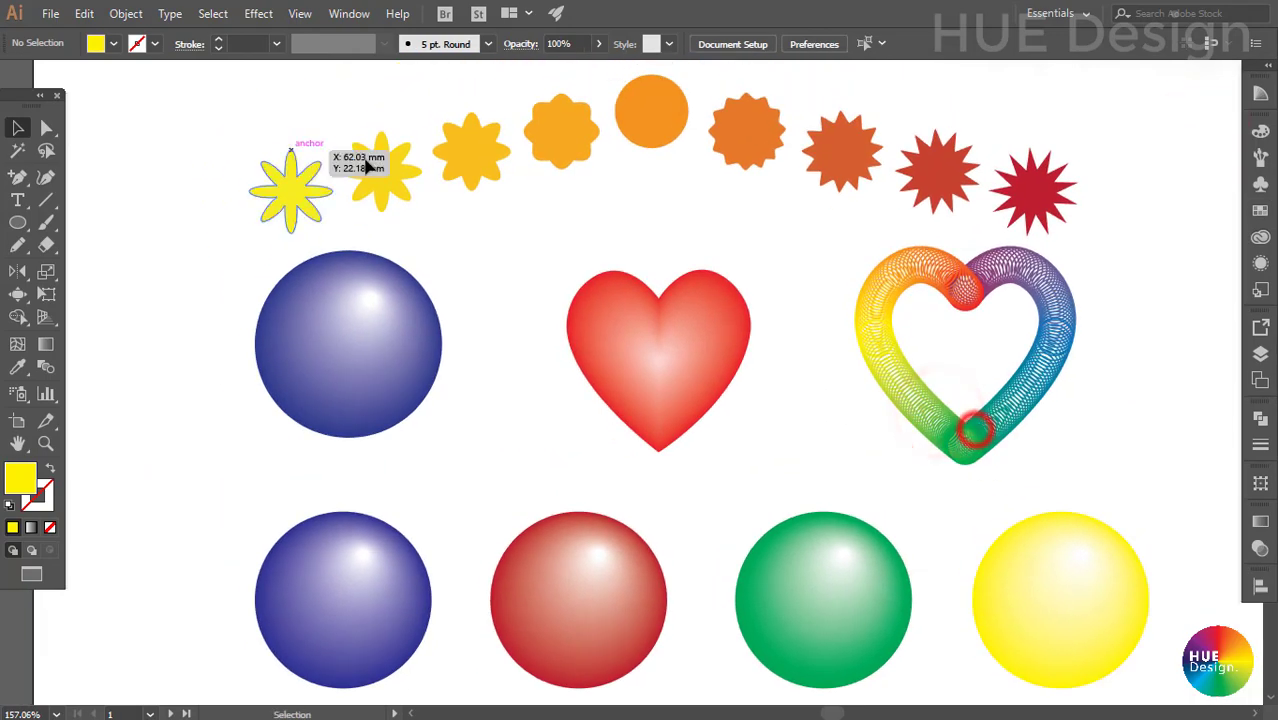
click(303, 188)
click(720, 186)
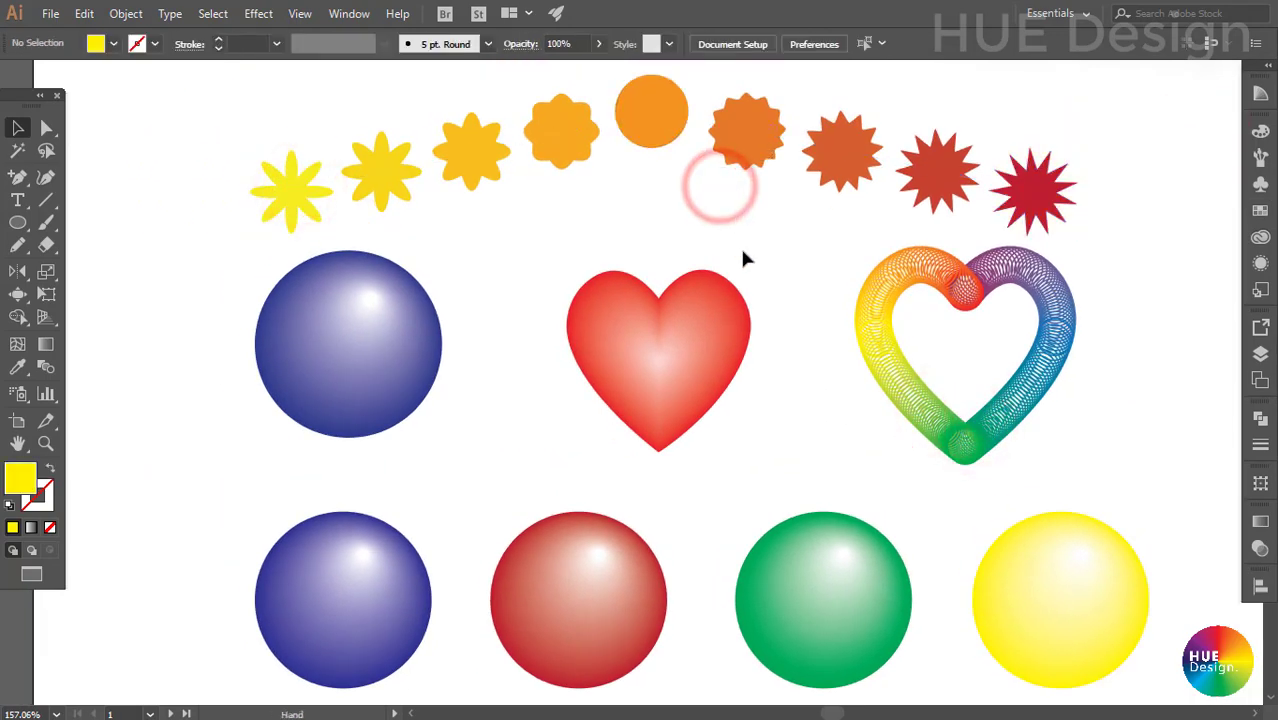
- Draw a tall, thin yellow ellipse below the sphere row
scroll(780, 300, down, 5)
scroll(450, 250, down, 2)
click(18, 222)
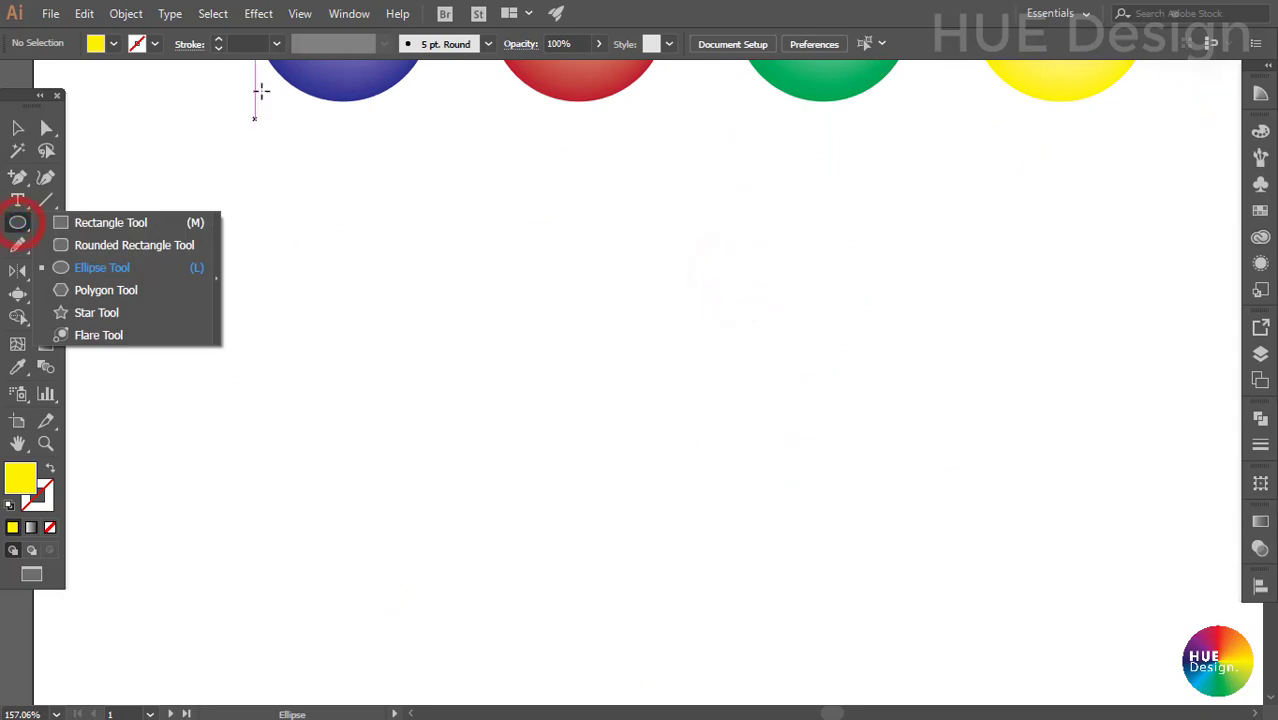
click(308, 371)
click(690, 378)
drag(324, 333, 331, 438)
key(v)
click(348, 408)
click(320, 385)
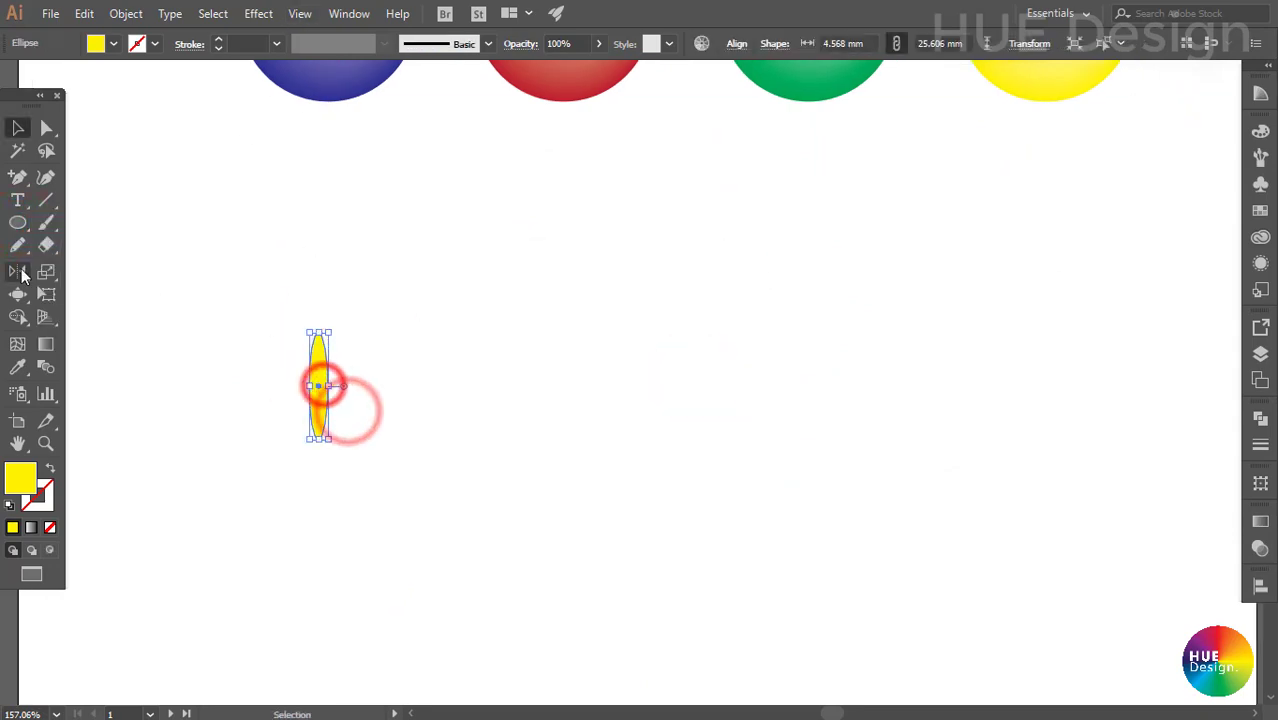
- Make rotated copies of the ellipse at 60° to form the petals
double_click(18, 272)
click(1156, 457)
click(18, 272)
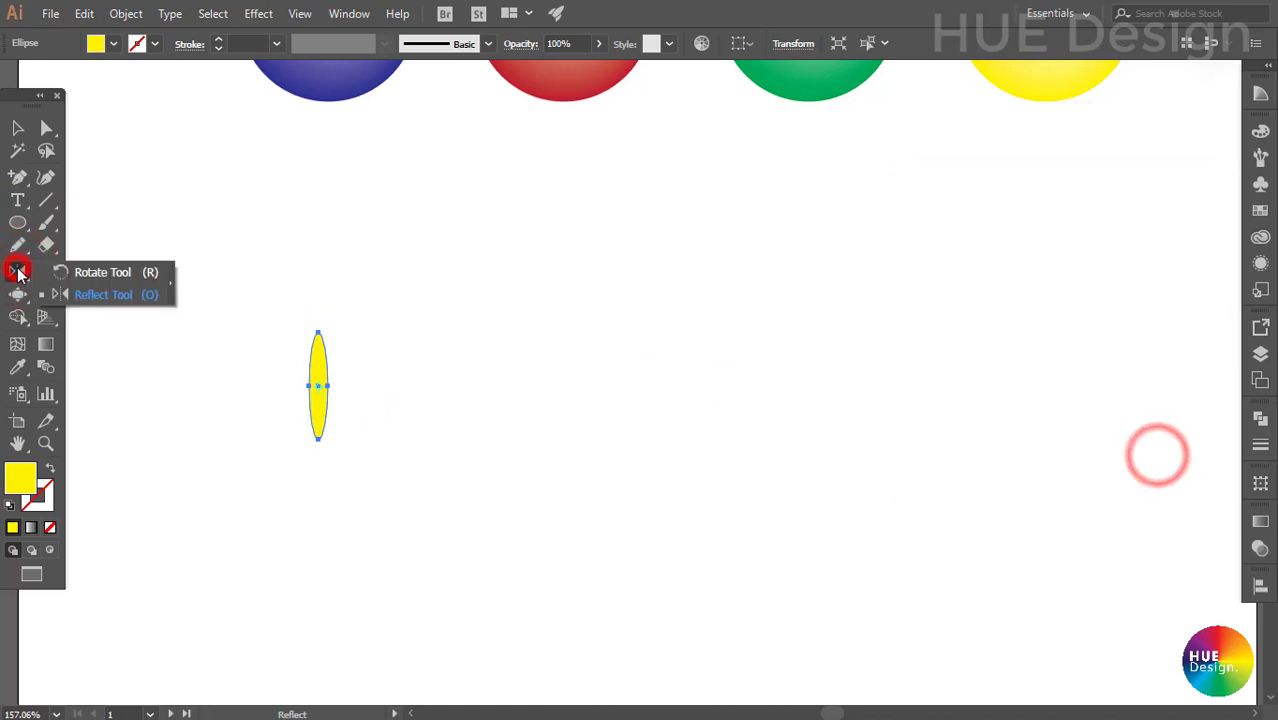
click(64, 272)
double_click(18, 272)
text(60)
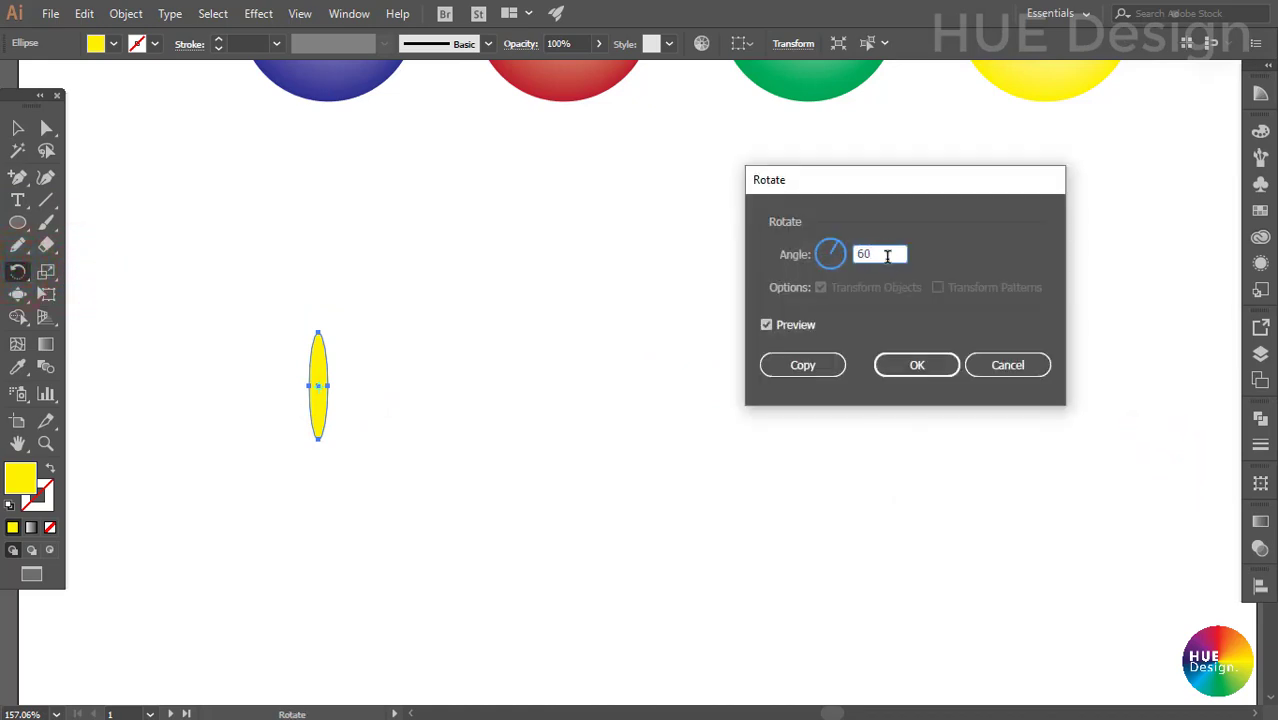
click(800, 365)
key(ctrl+d)
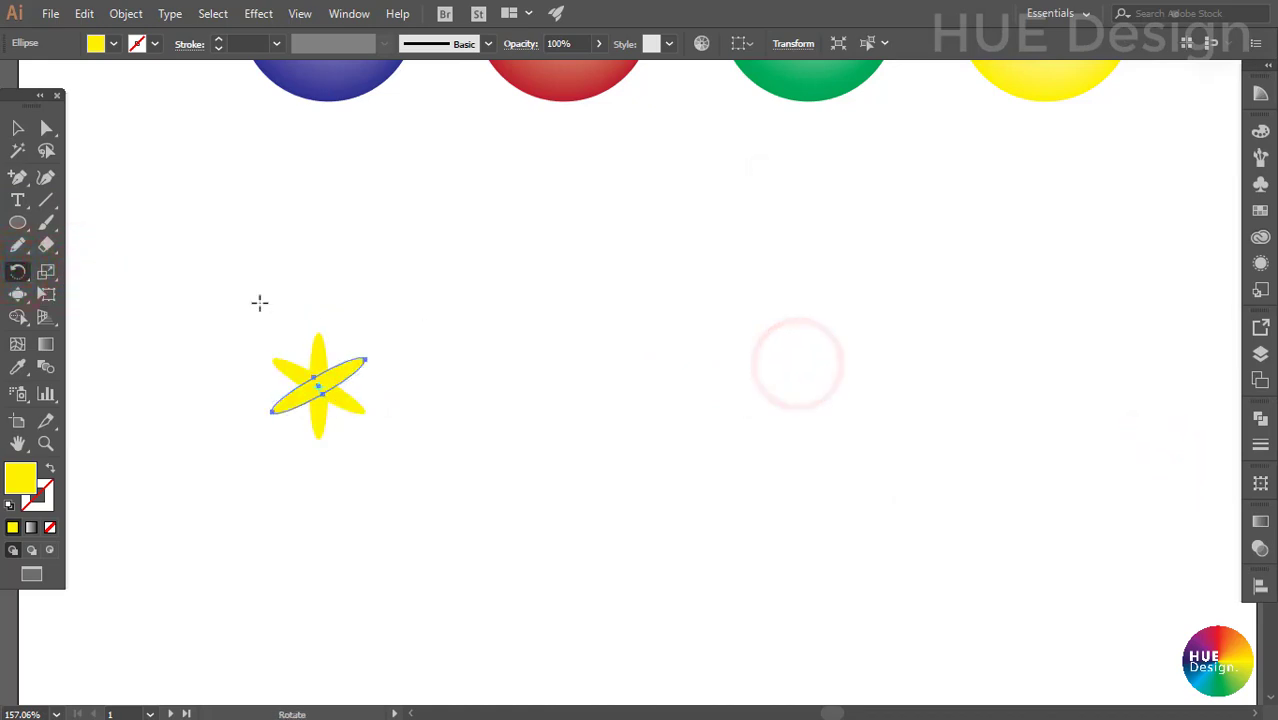
- Select all the petals and unite them into one flower shape in Pathfinder
click(16, 127)
drag(243, 291, 437, 413)
key(ctrl+shift+b)
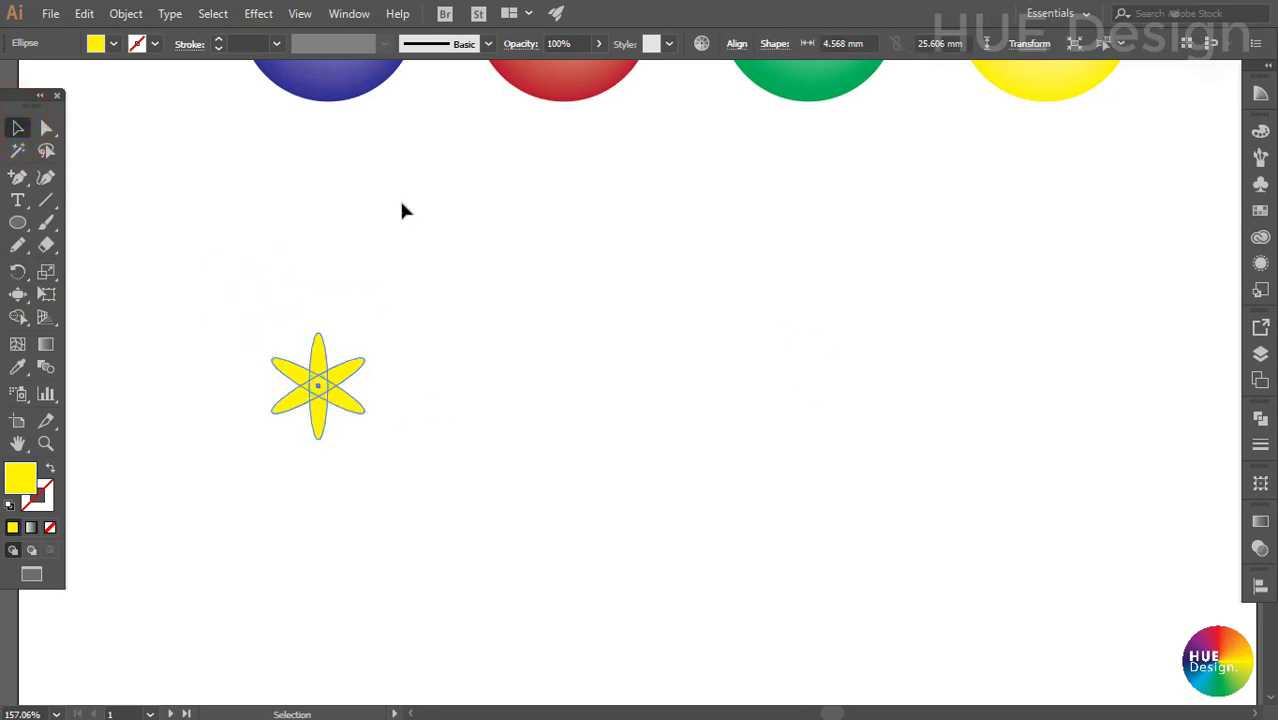
click(1259, 420)
click(1043, 456)
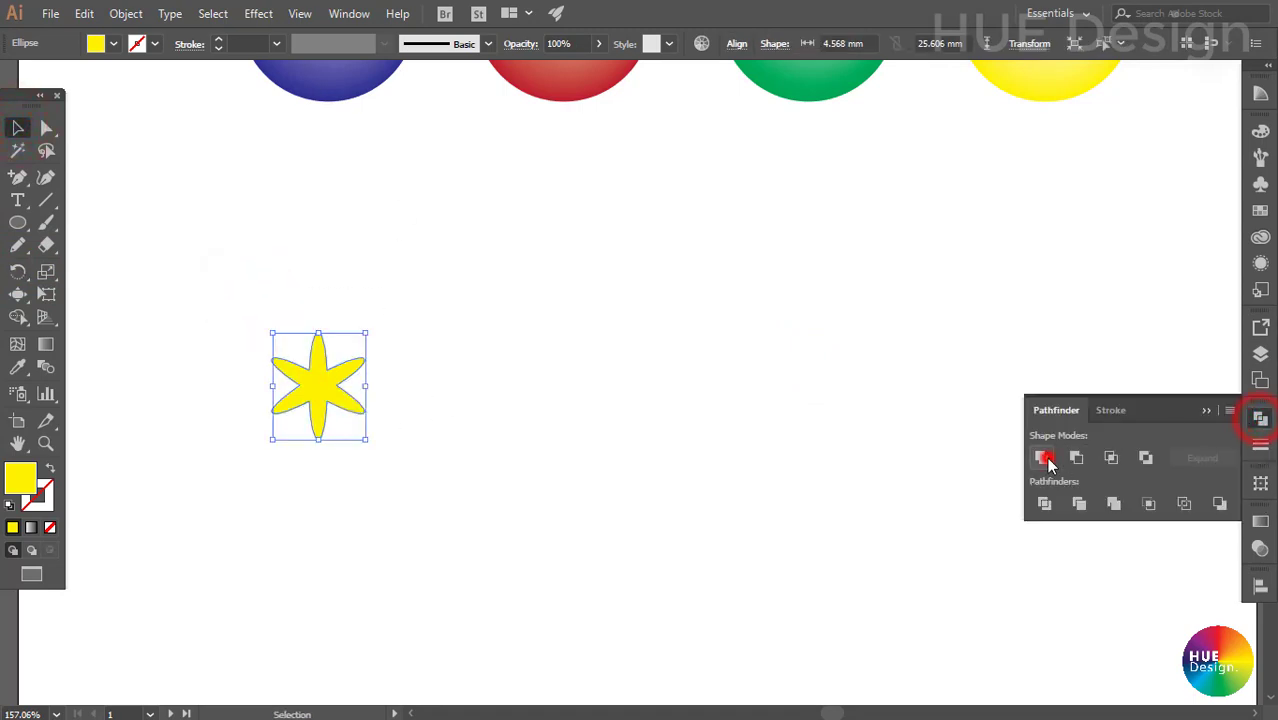
click(658, 381)
- Draw a circle and a star to the right of the flower
click(17, 222)
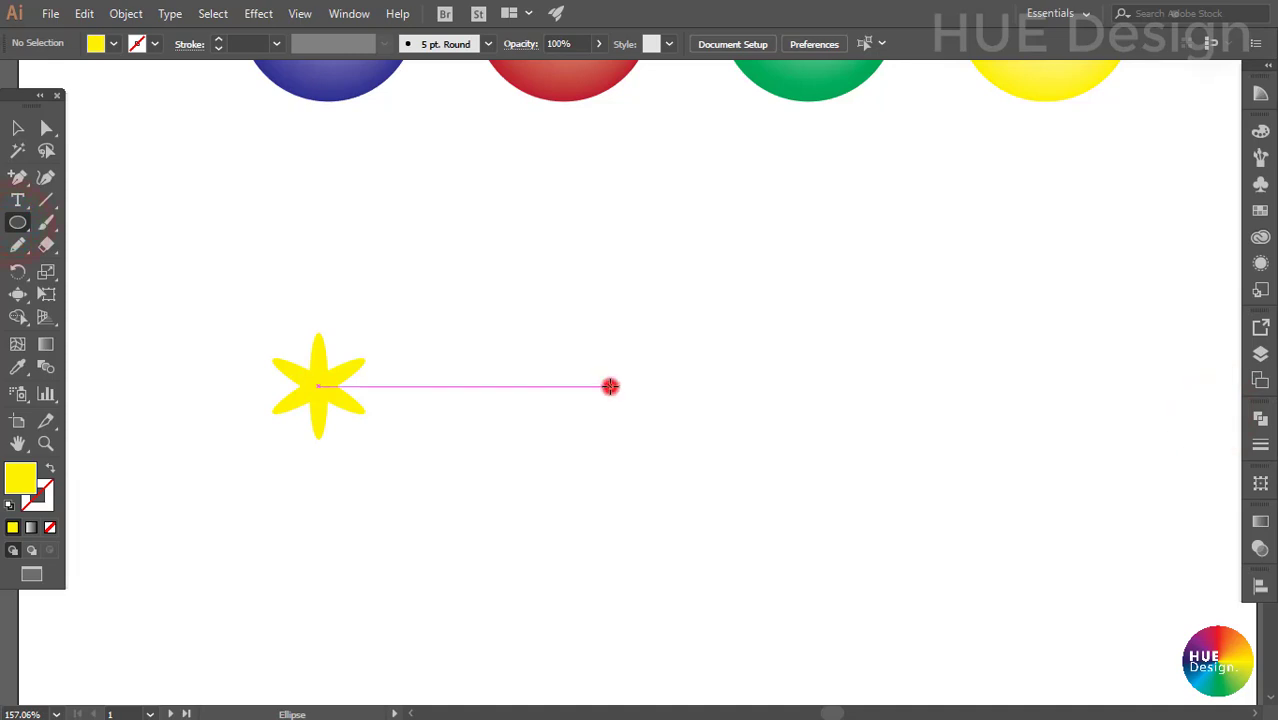
drag(610, 384, 656, 430)
drag(765, 428, 662, 428)
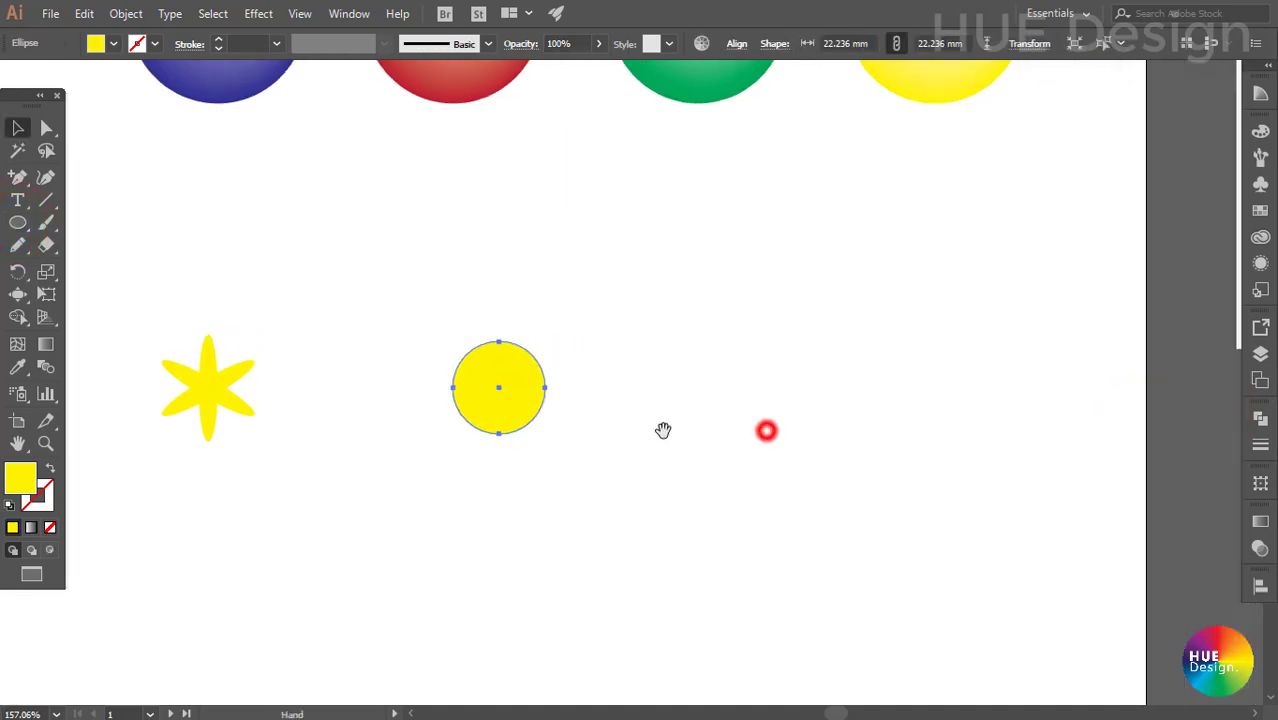
click(18, 222)
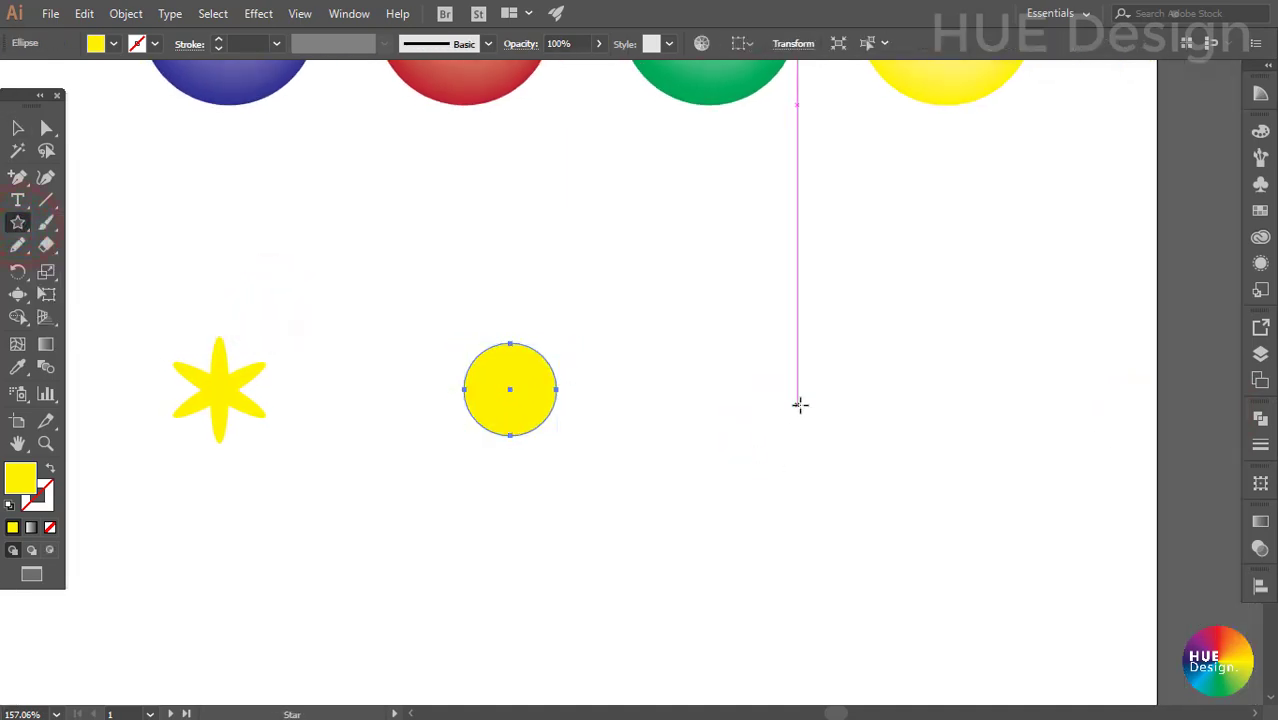
drag(797, 395, 818, 380)
key(v)
- Fill the circle with red and the star with purple from Swatches
click(682, 274)
click(500, 370)
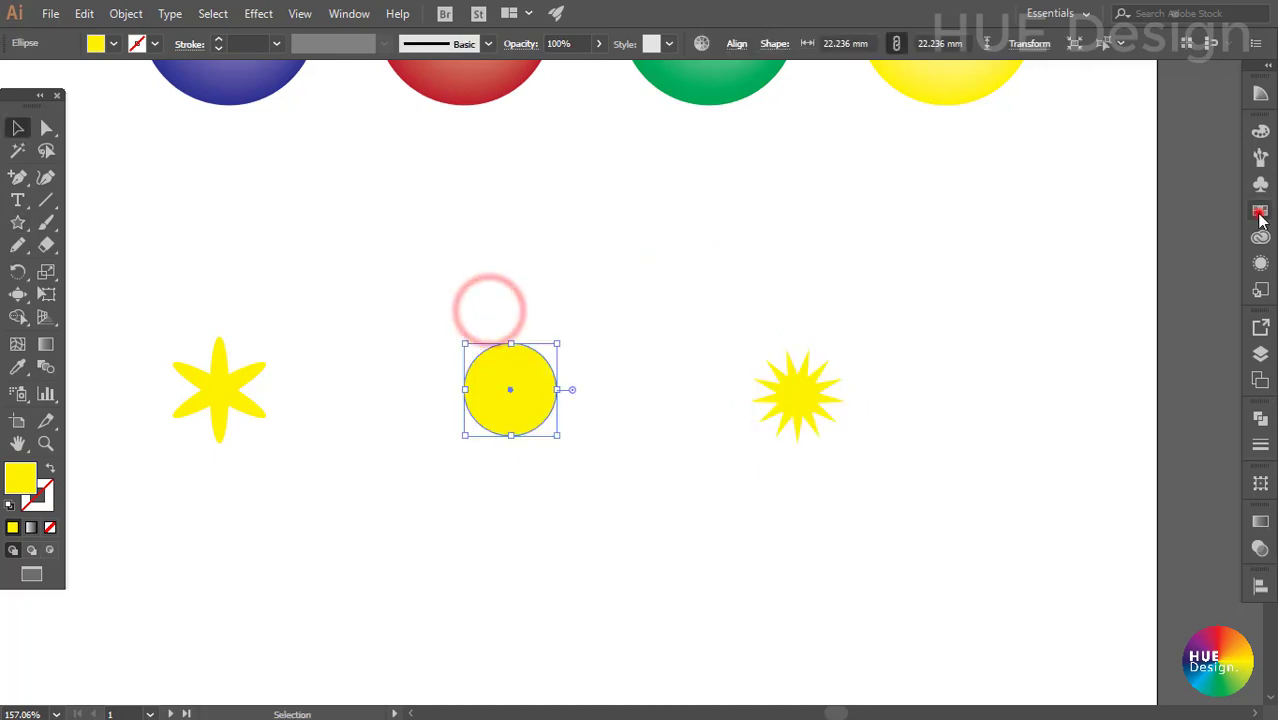
click(1260, 210)
click(1081, 181)
click(797, 395)
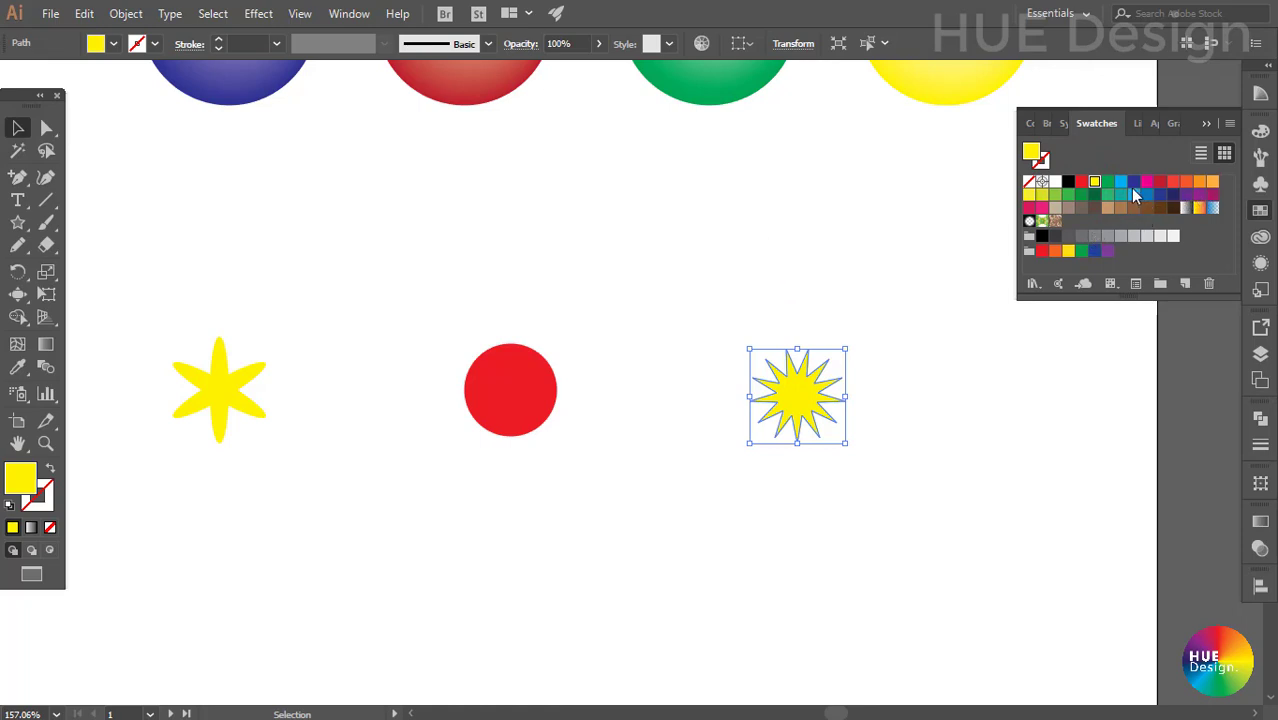
click(1207, 196)
click(803, 292)
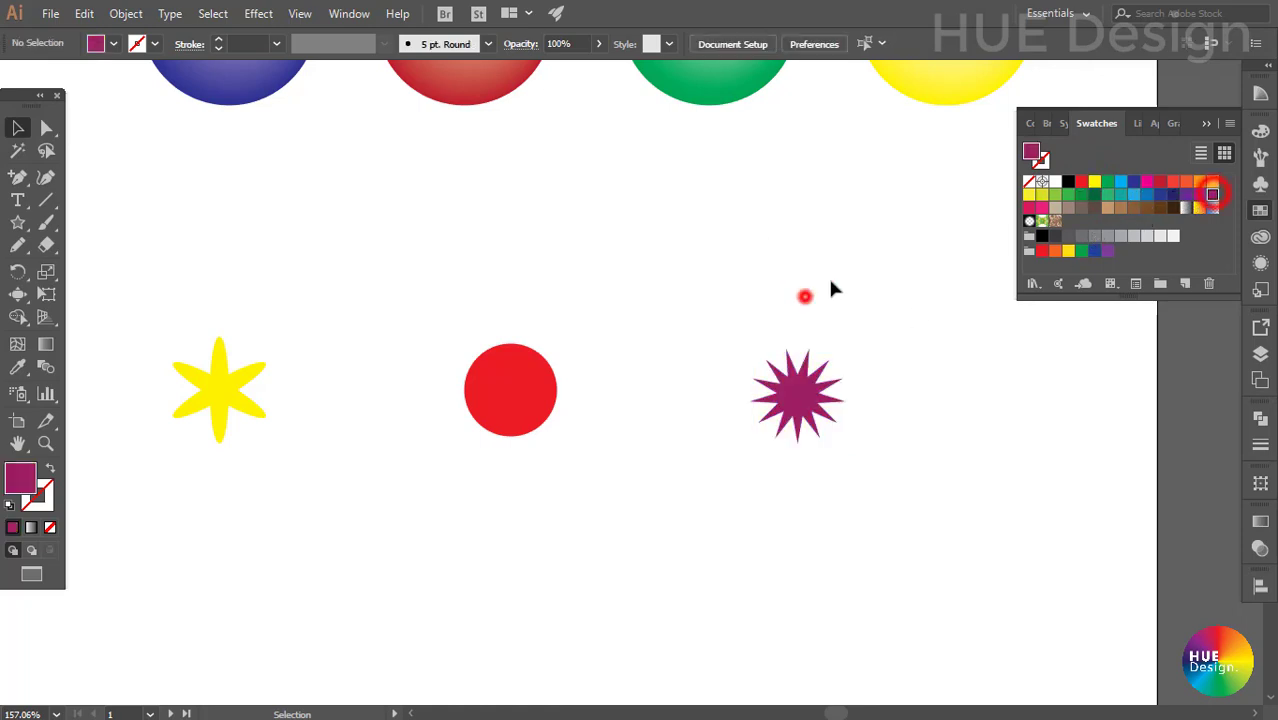
click(1205, 123)
- Select the three shapes and blend the yellow flower into the red circle
drag(225, 288, 860, 450)
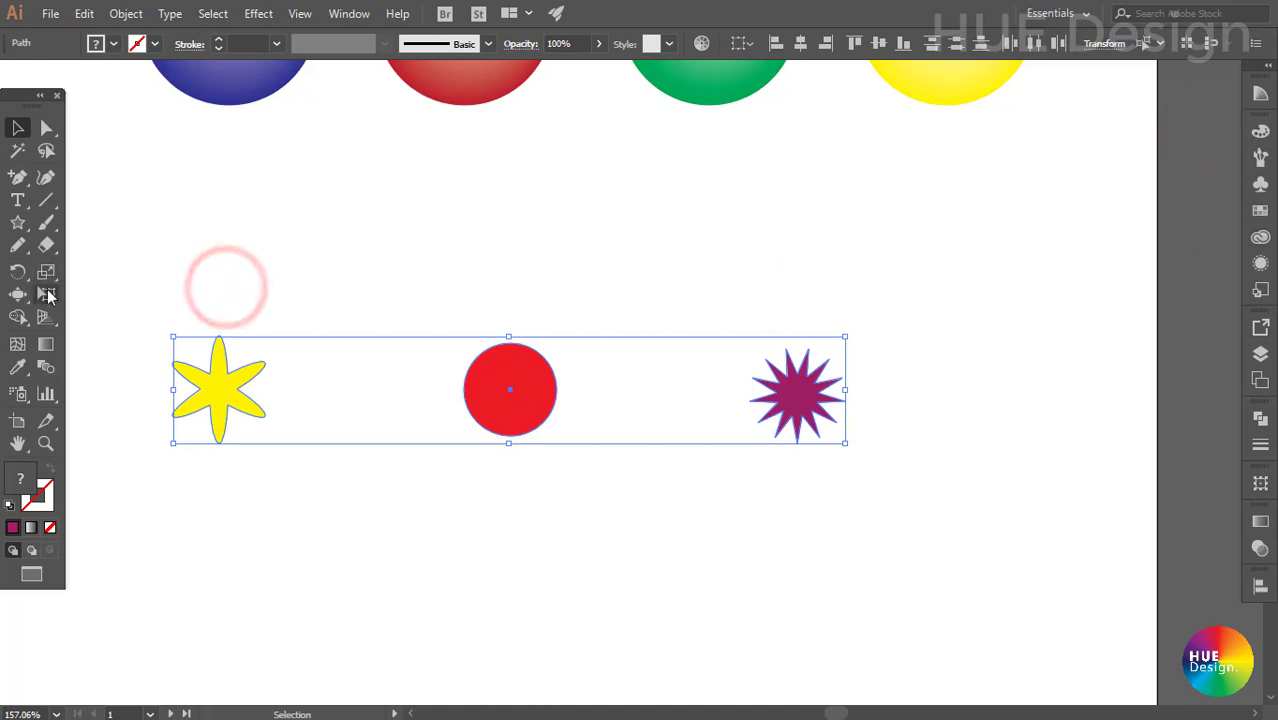
click(46, 367)
click(215, 383)
click(497, 388)
- Extend the blend to the purple star and set its spacing to Specified Steps
click(798, 390)
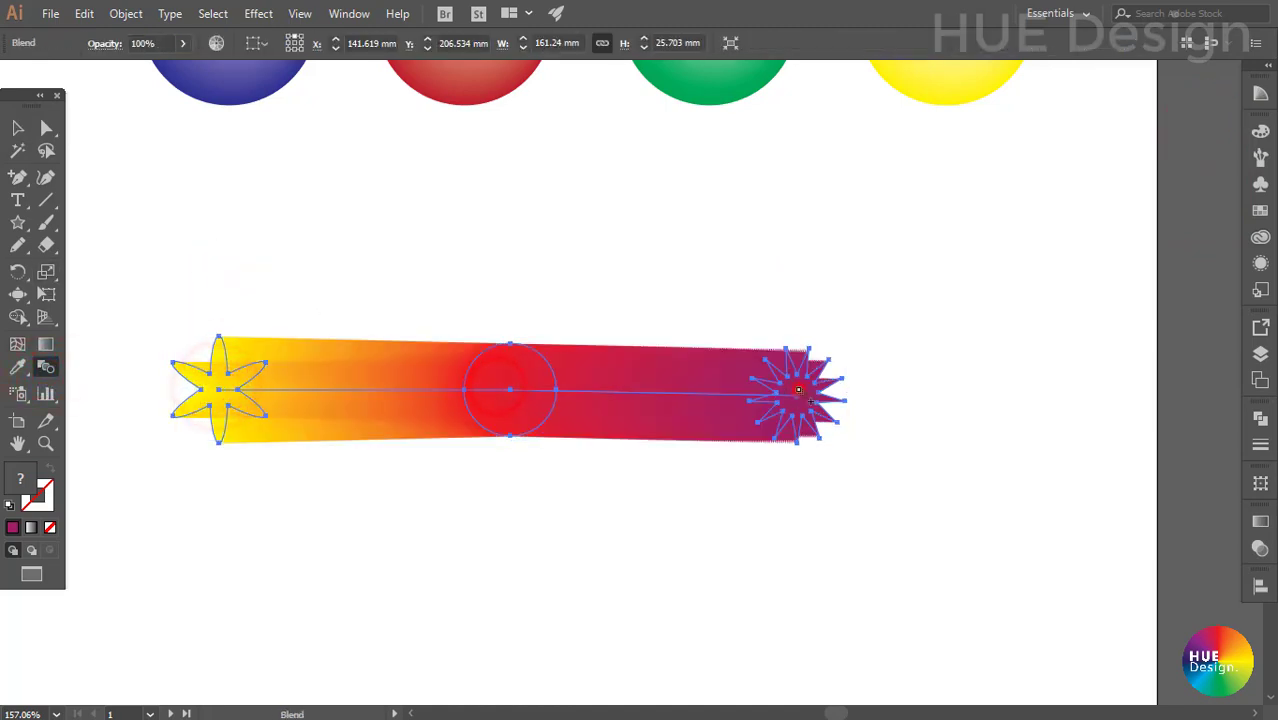
double_click(46, 367)
click(567, 439)
click(510, 458)
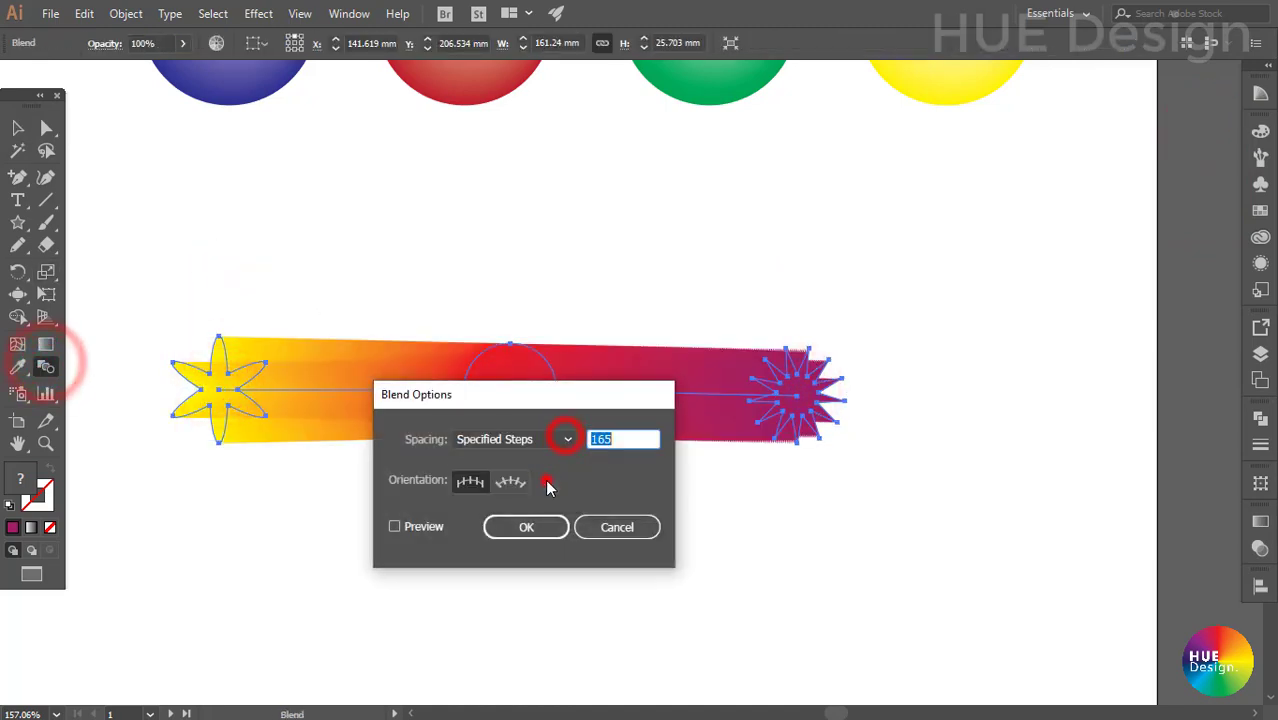
text(5)
click(395, 526)
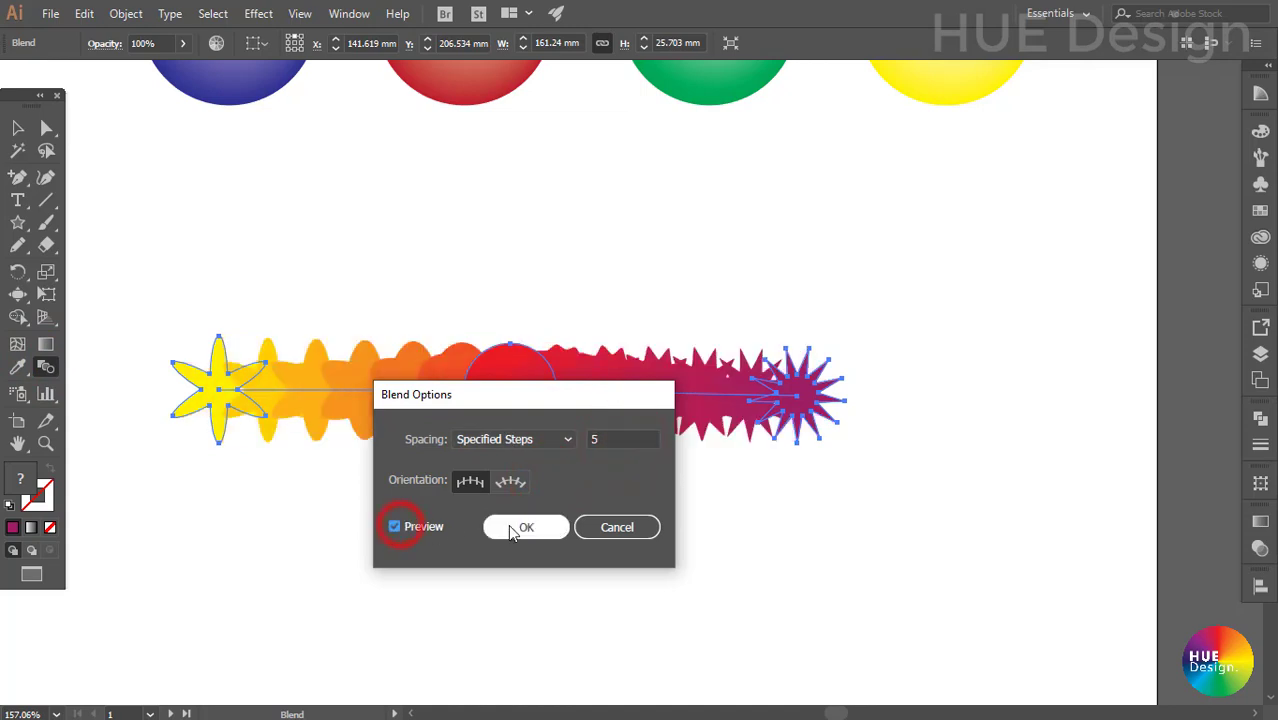
click(395, 526)
drag(404, 393, 400, 506)
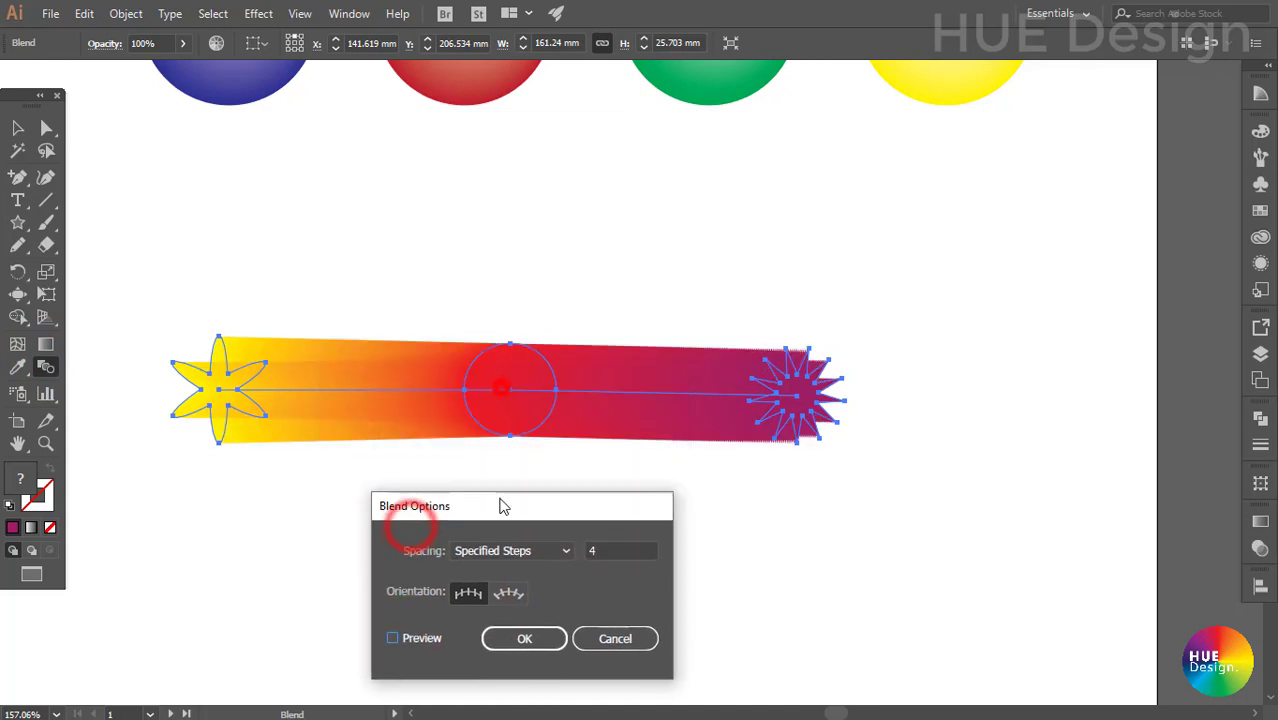
- Apply 3 specified steps to the blend and raise the red circle to arch it
click(598, 553)
click(399, 639)
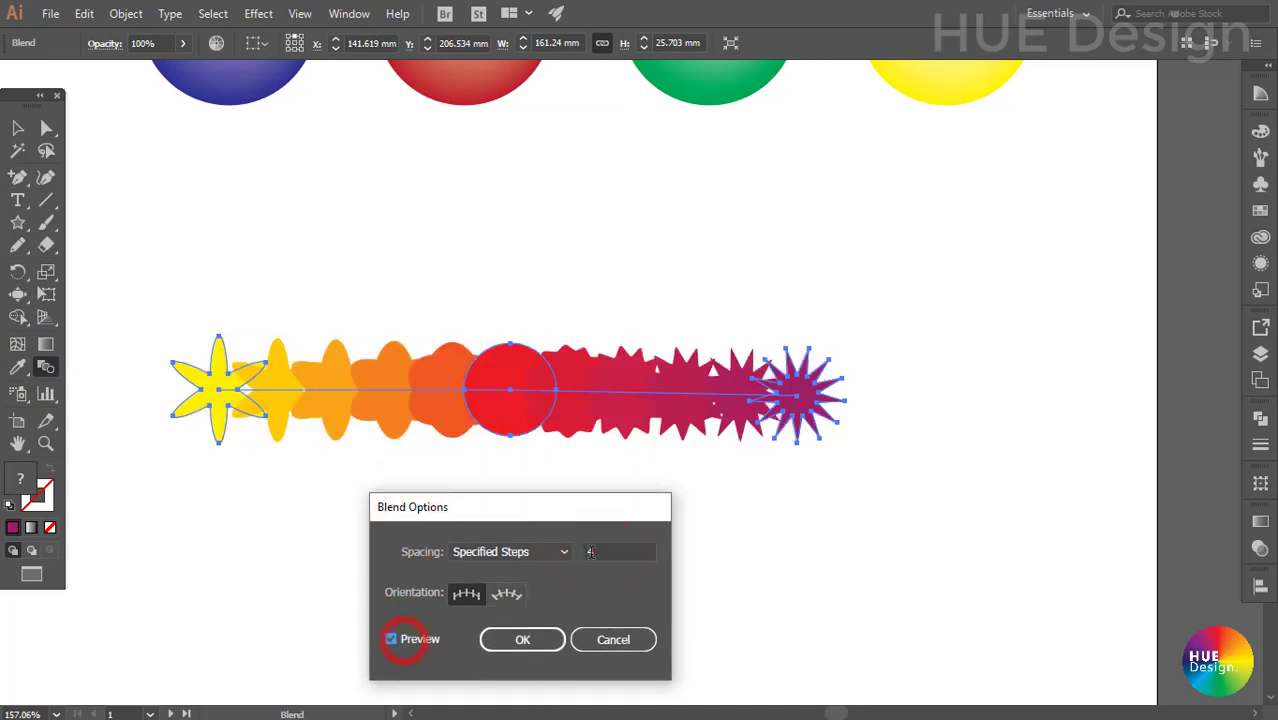
click(598, 552)
text(3)
click(399, 640)
drag(482, 514, 476, 470)
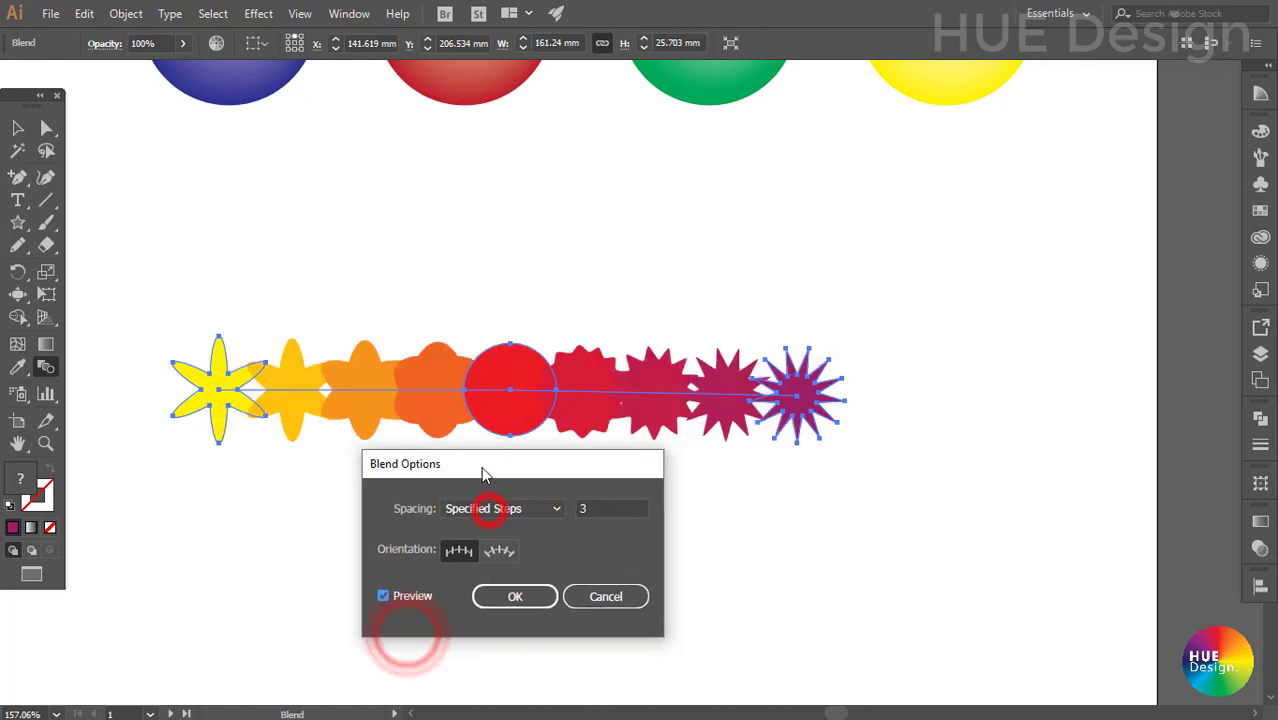
click(515, 596)
click(525, 482)
drag(510, 395, 519, 239)
- Move the arched blend up and right, then fit the whole artboard in view
click(528, 371)
key(v)
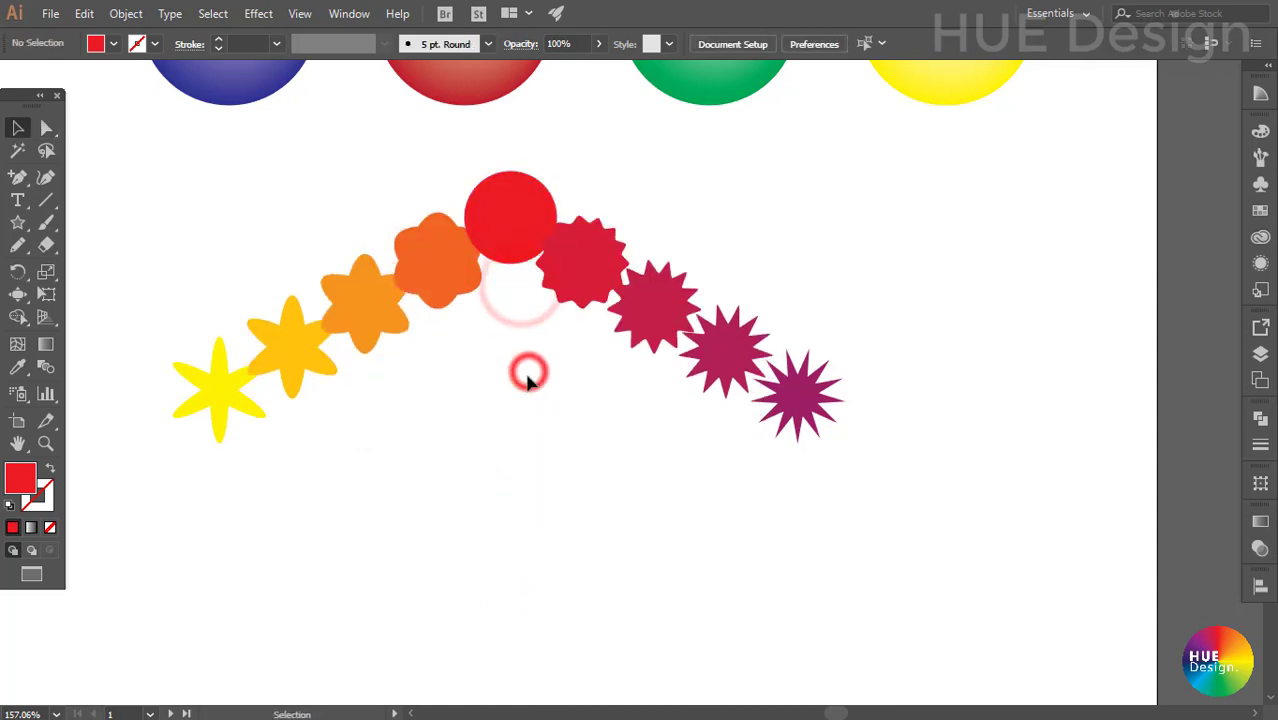
drag(520, 432, 530, 453)
drag(519, 246, 605, 195)
click(642, 395)
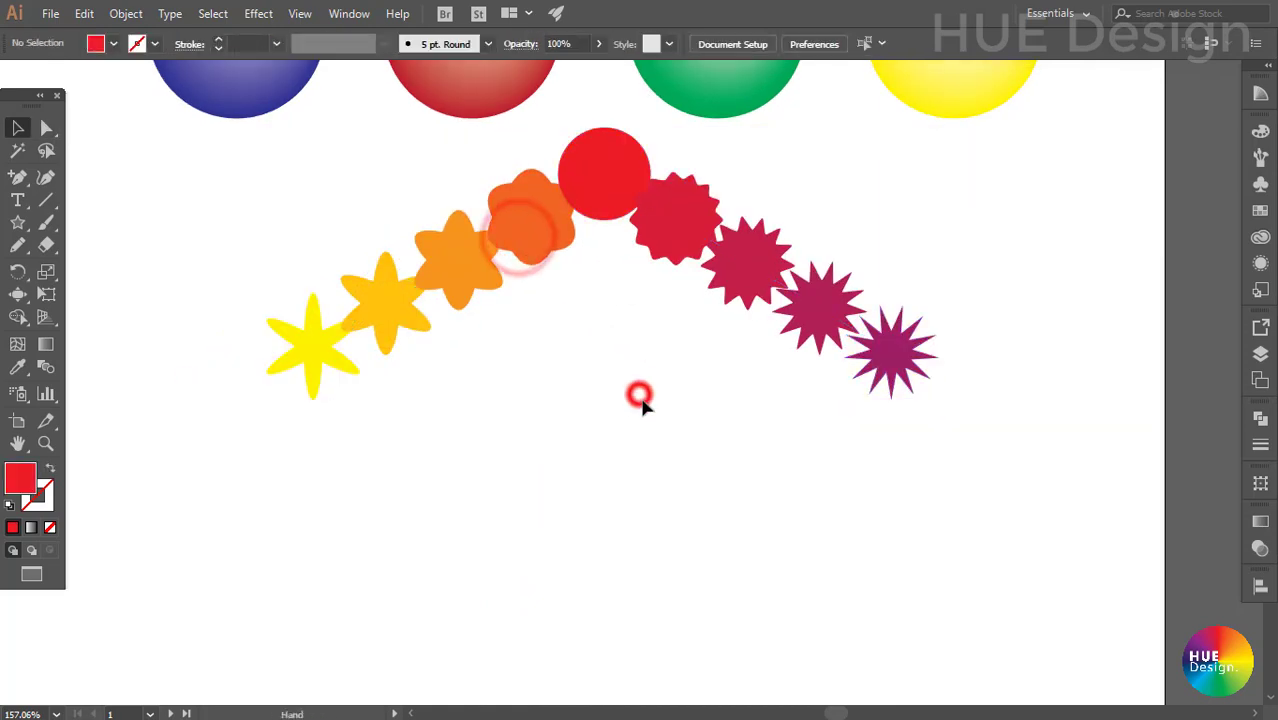
key(ctrl+0)
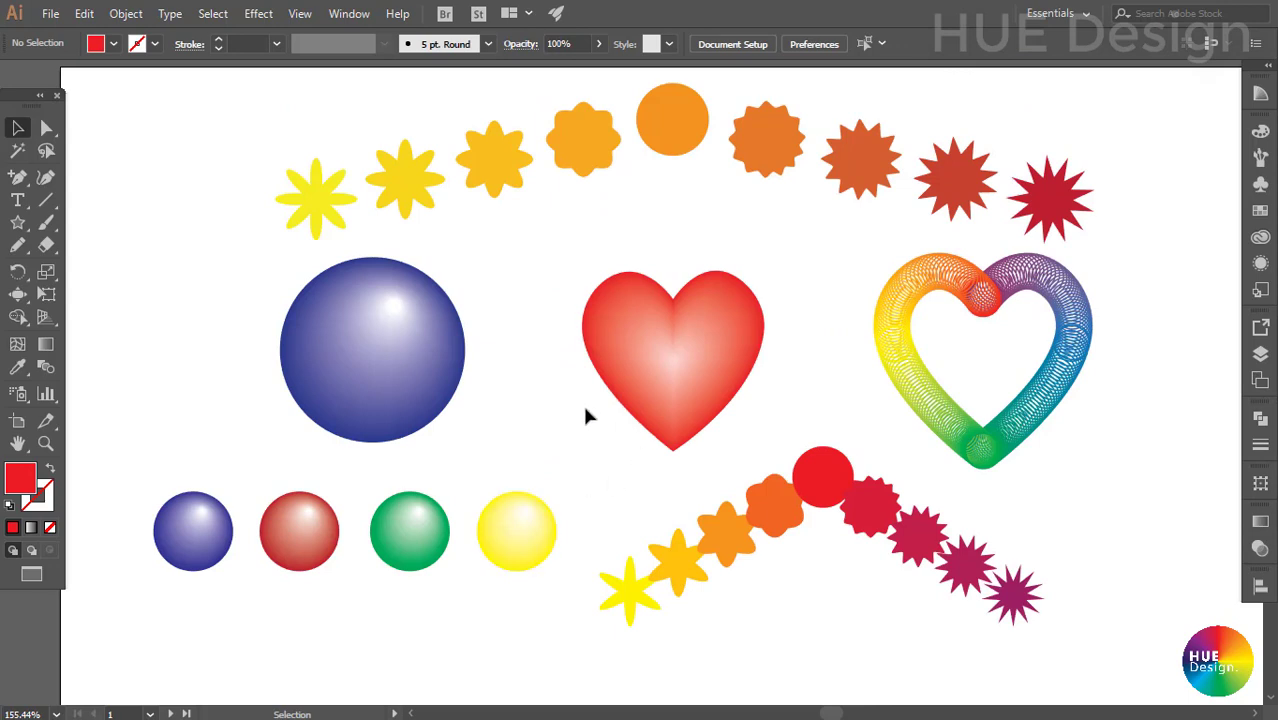
click(755, 336)
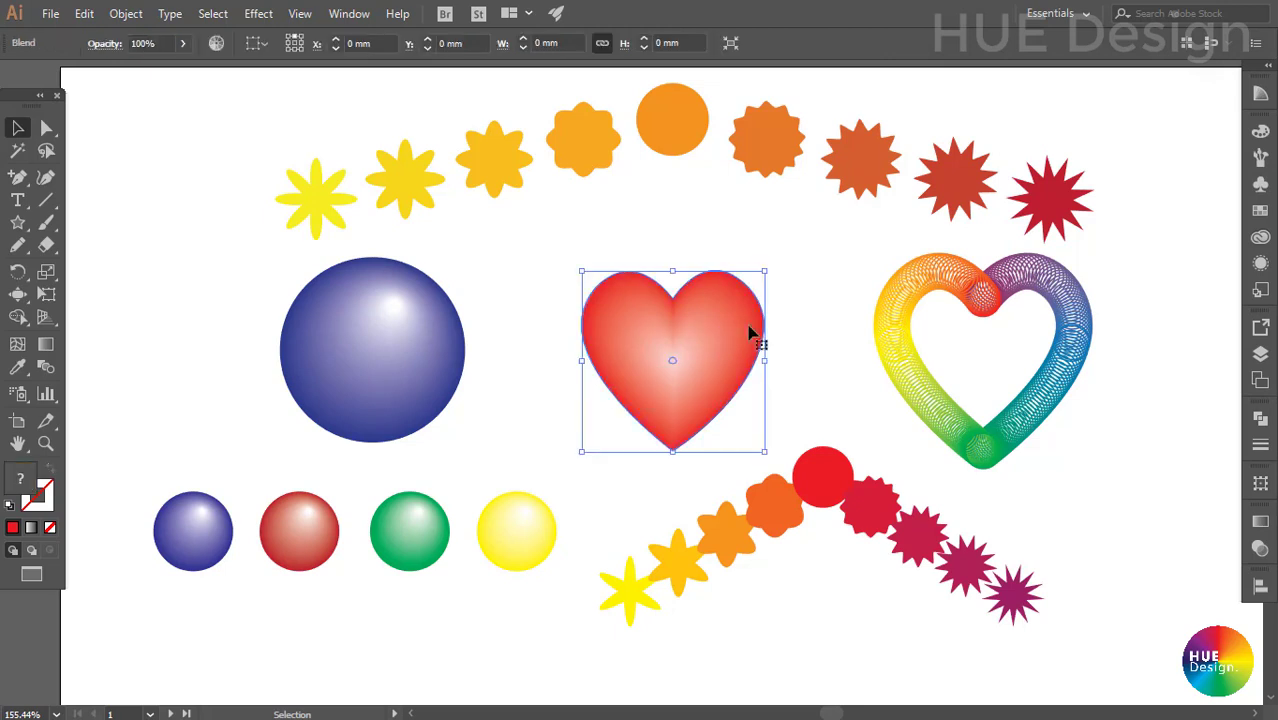
click(802, 349)
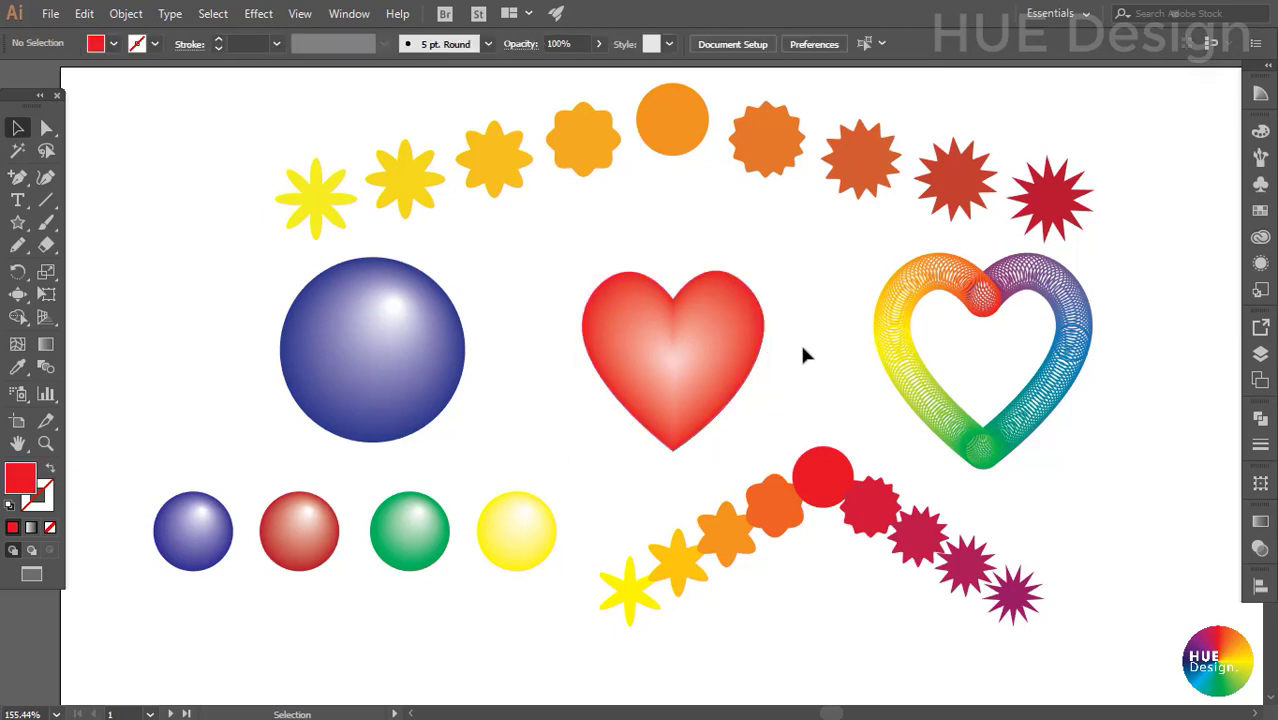